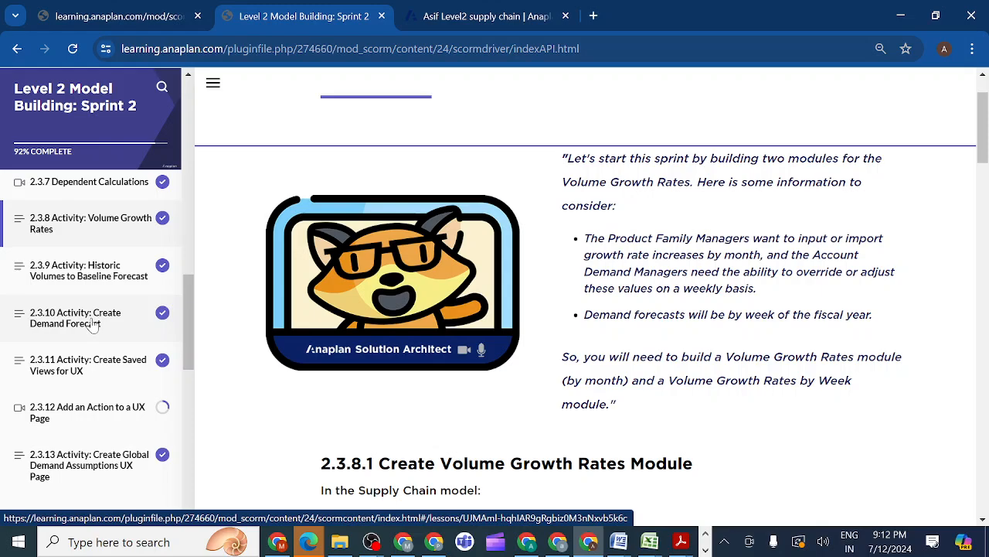
Open activity 2.3.11 Create Saved Views for UX and read the DEM01 Grid UX saved view instructions
left_click(91, 325)
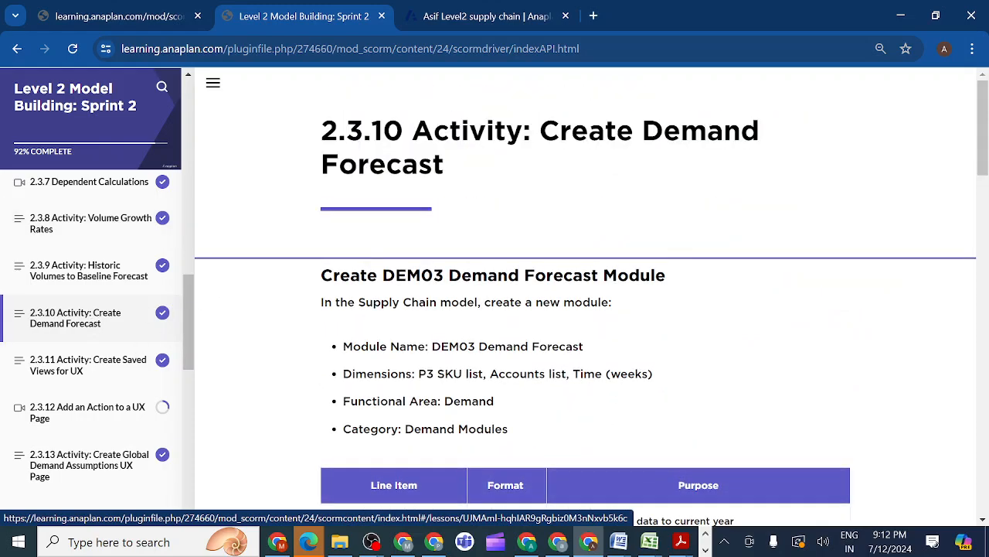
left_click_drag(984, 171, 954, 96)
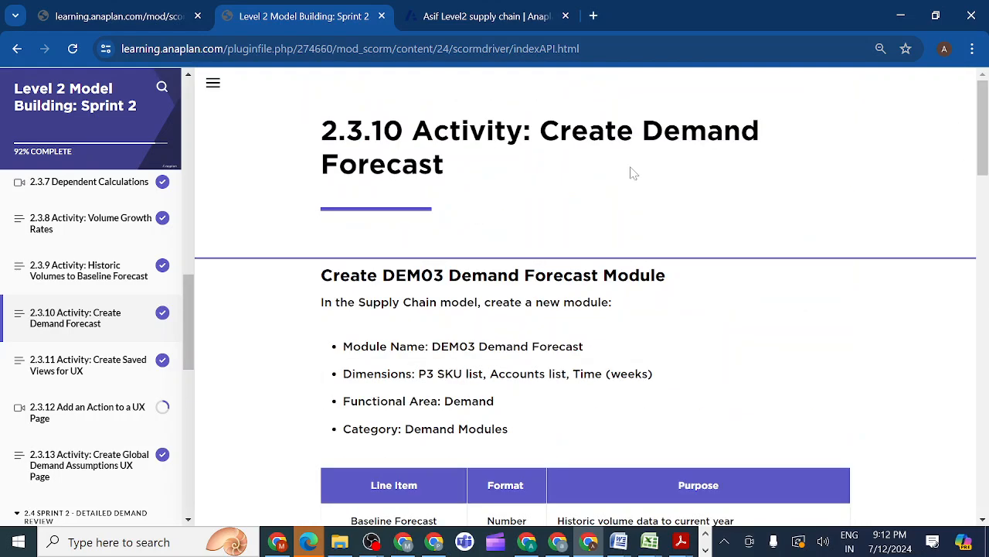
left_click(109, 371)
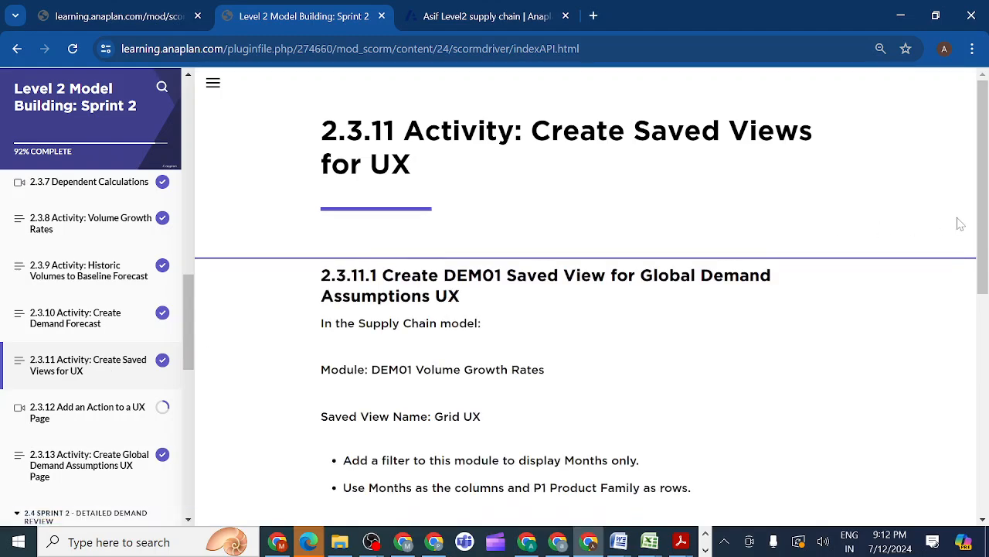
left_click_drag(981, 222, 981, 254)
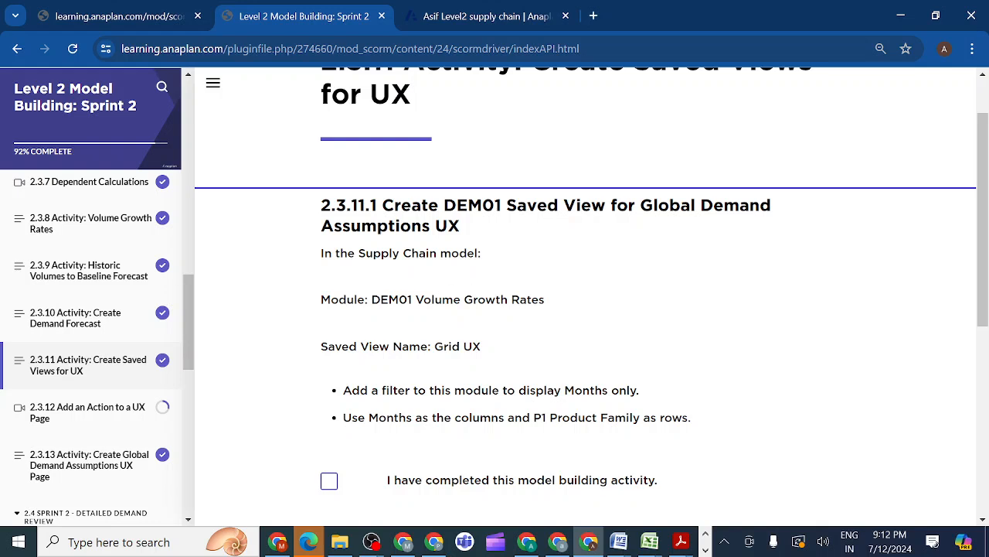
left_click_drag(430, 346, 499, 350)
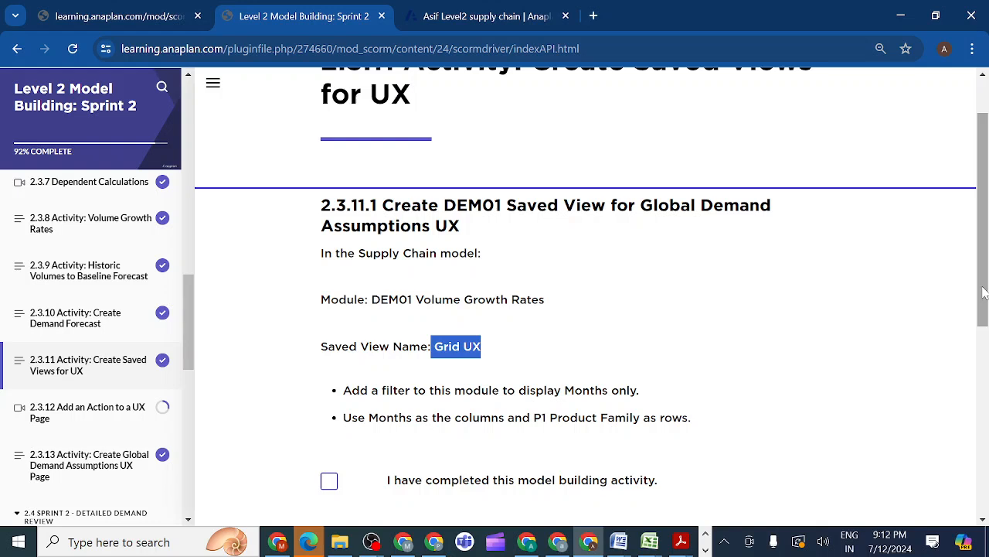
scroll(984, 292, "down", 1)
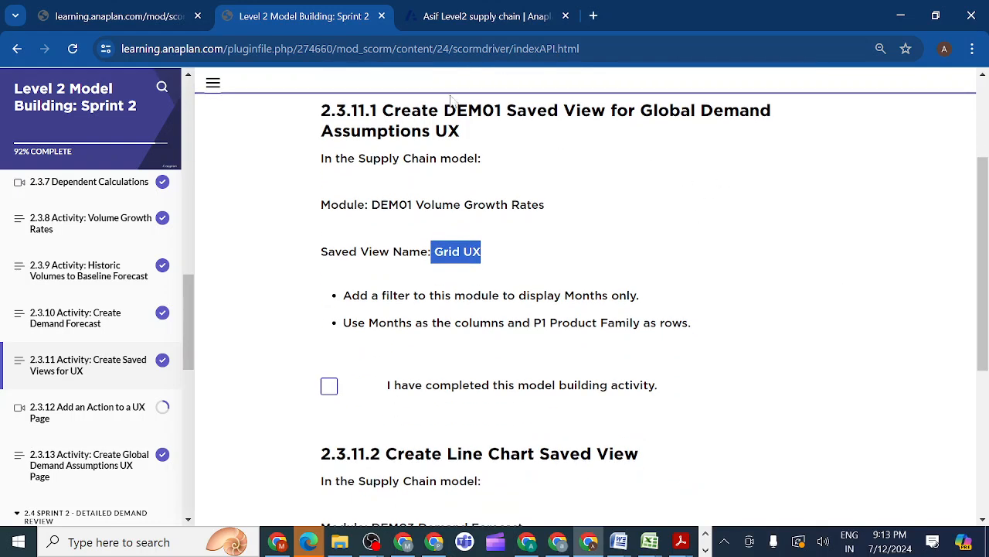
Duplicate the Level 2 Model Building: Sprint 2 browser tab twice and dismiss the alerts on the duplicate
right_click(302, 14)
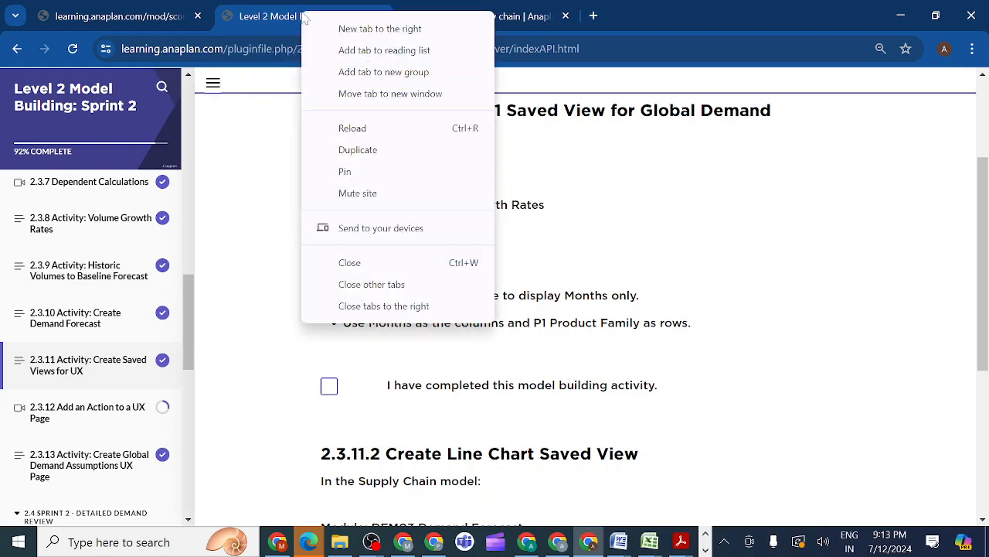
left_click(357, 150)
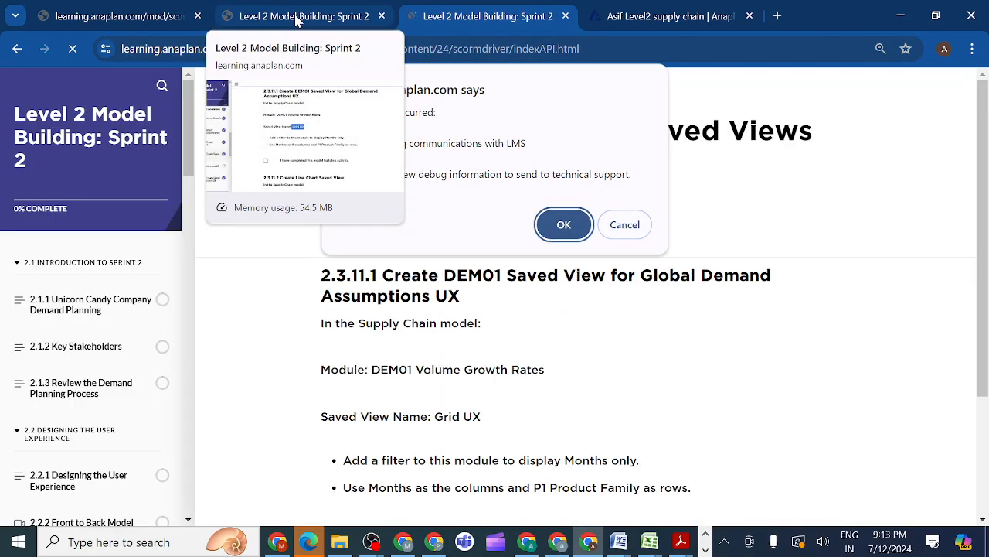
right_click(296, 19)
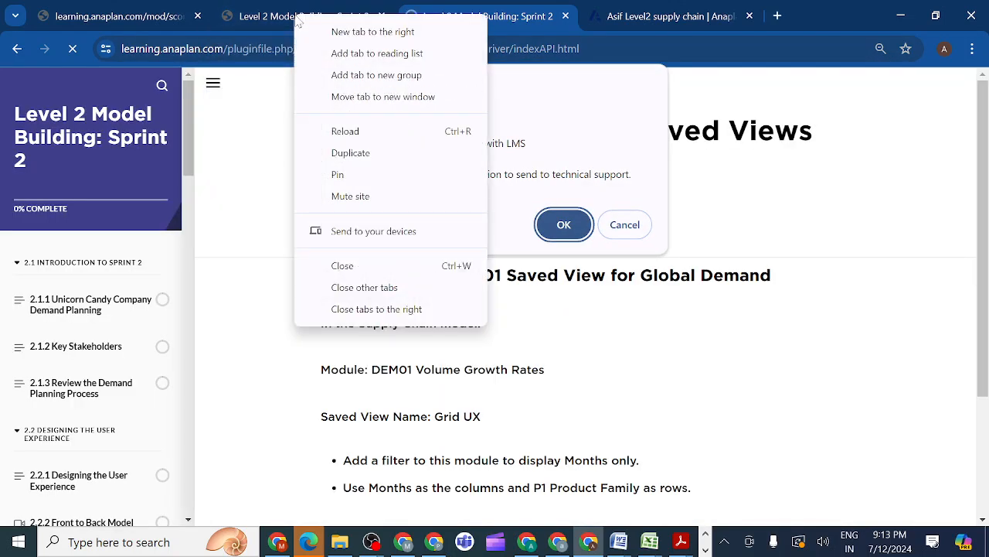
left_click(349, 153)
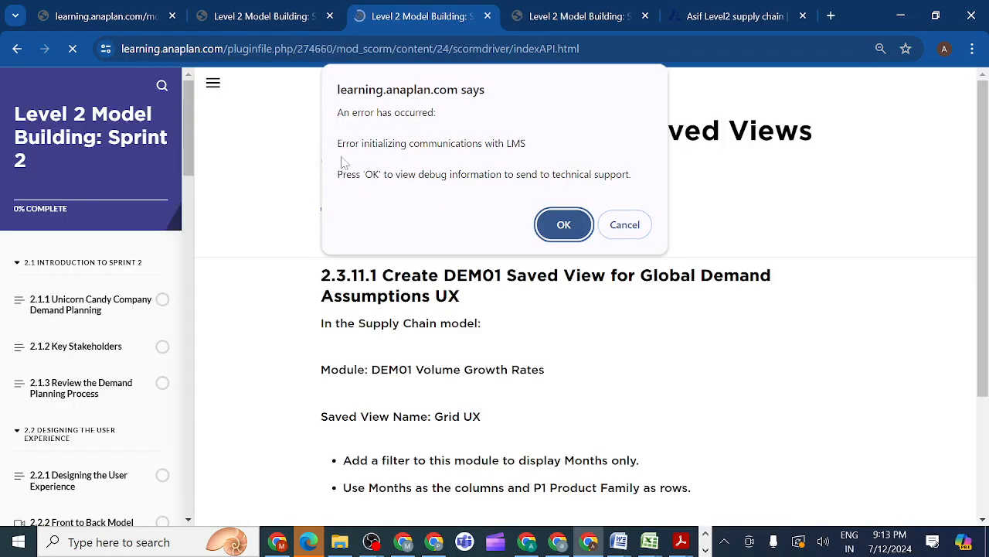
left_click(562, 226)
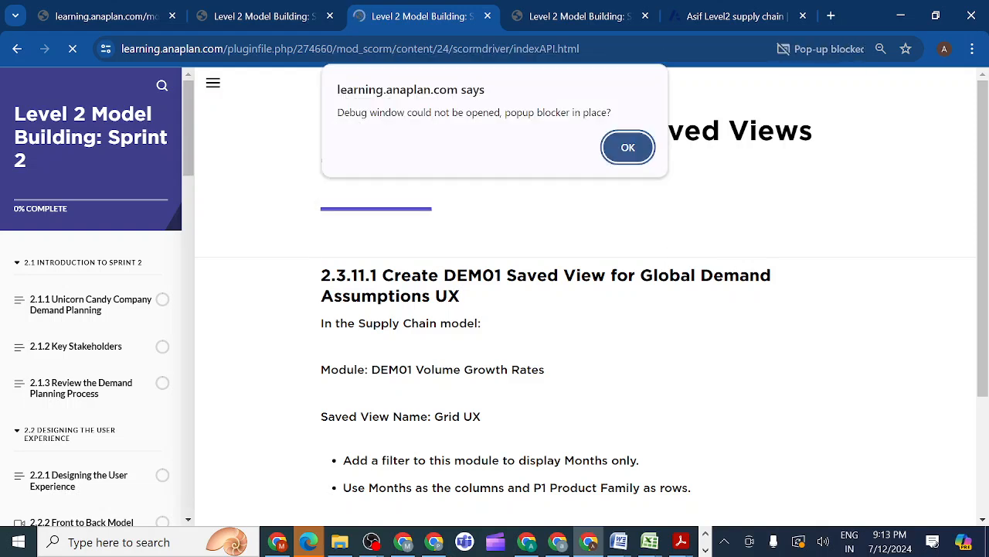
left_click(628, 149)
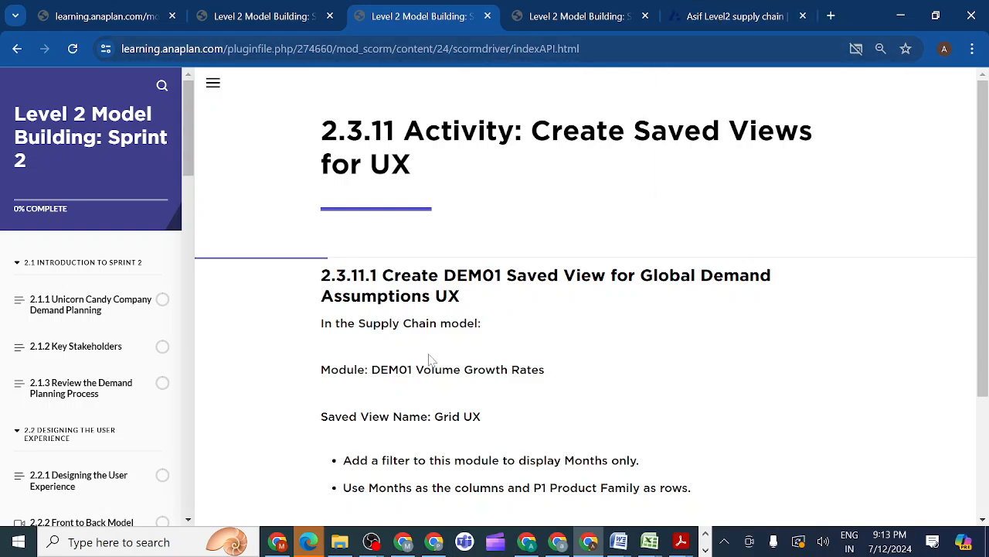
Switch to the Anaplan supply chain model and open the DEM01 Volume Growth Rates module
left_click(717, 21)
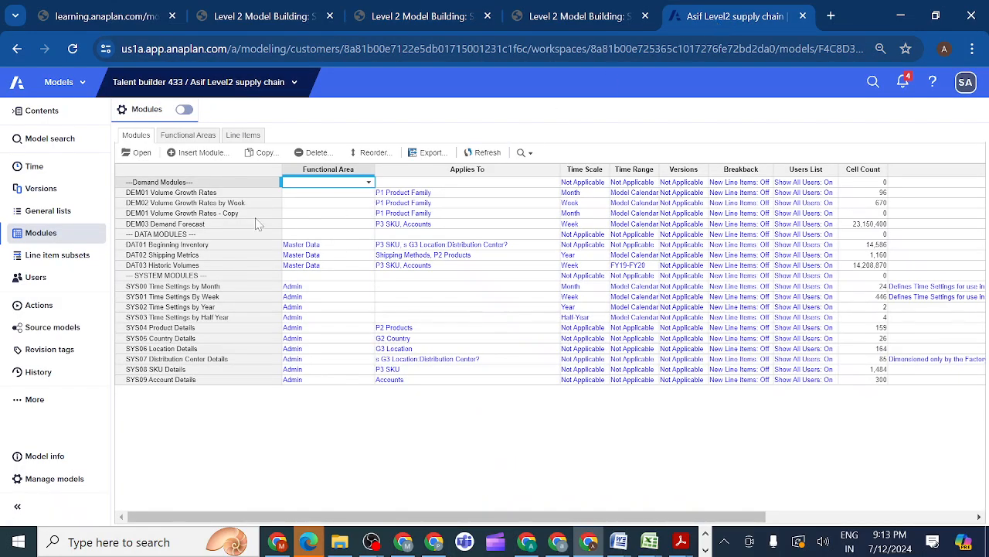
left_click(186, 194)
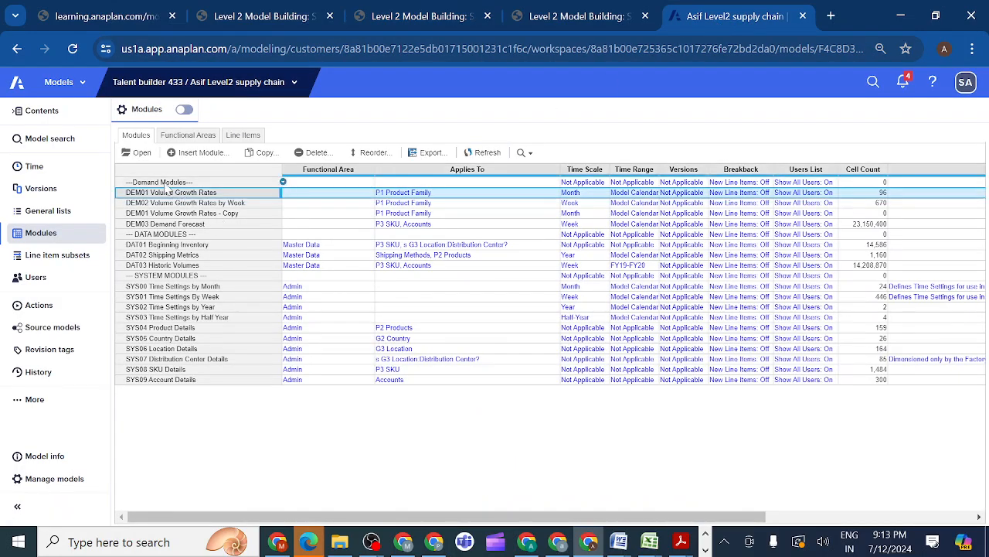
left_click(139, 153)
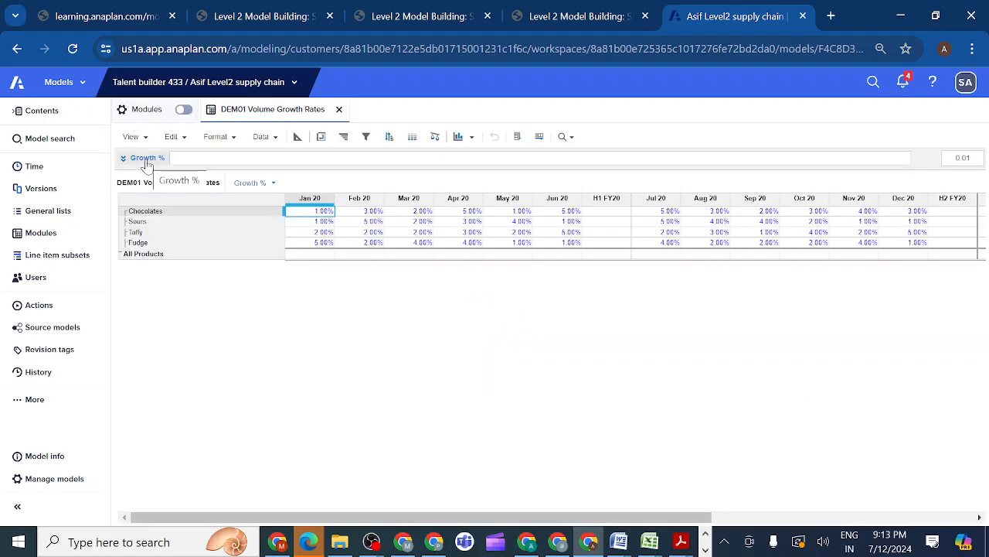
Save the DEM01 Volume Growth Rates view under the name Grid UX
left_click(145, 144)
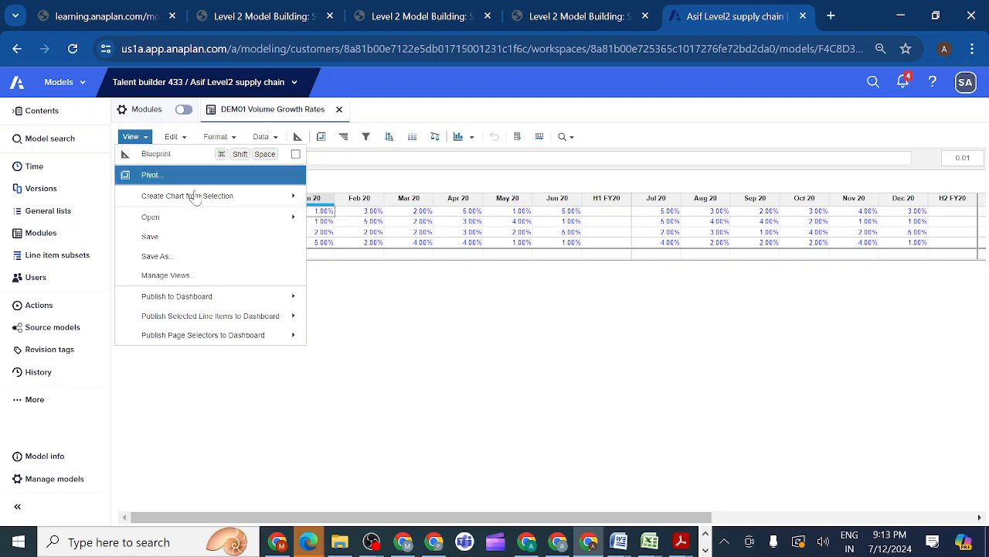
left_click(164, 256)
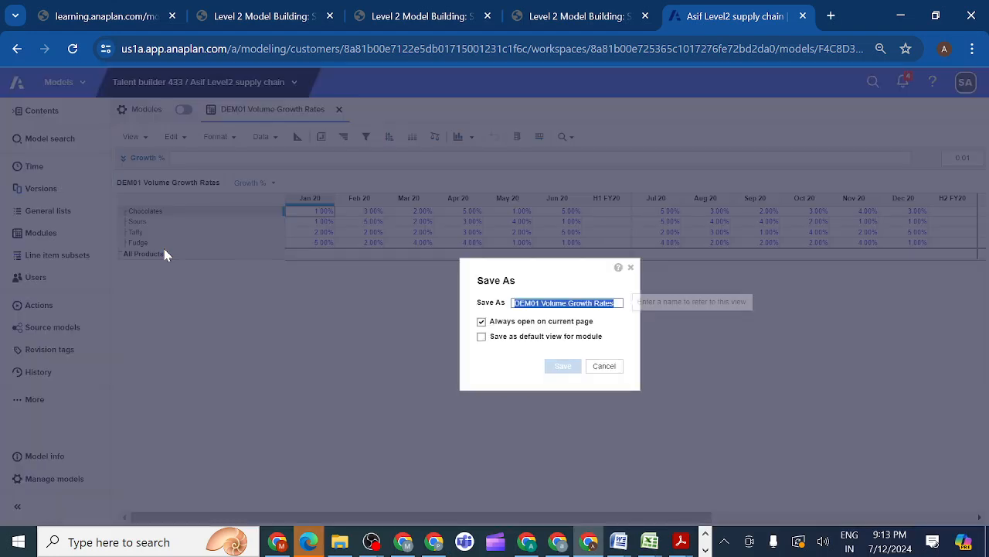
key("BackSpace")
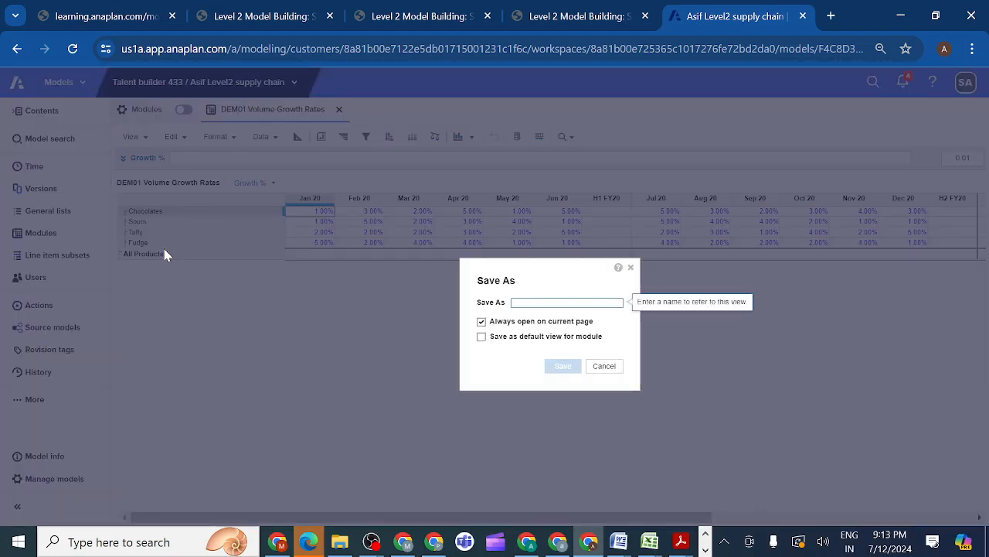
type("Grid UX")
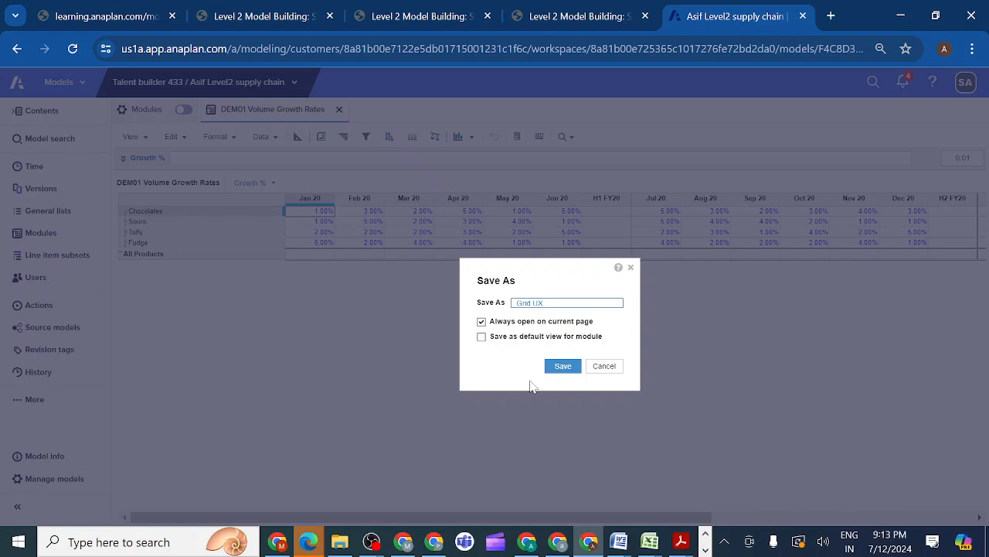
left_click(564, 370)
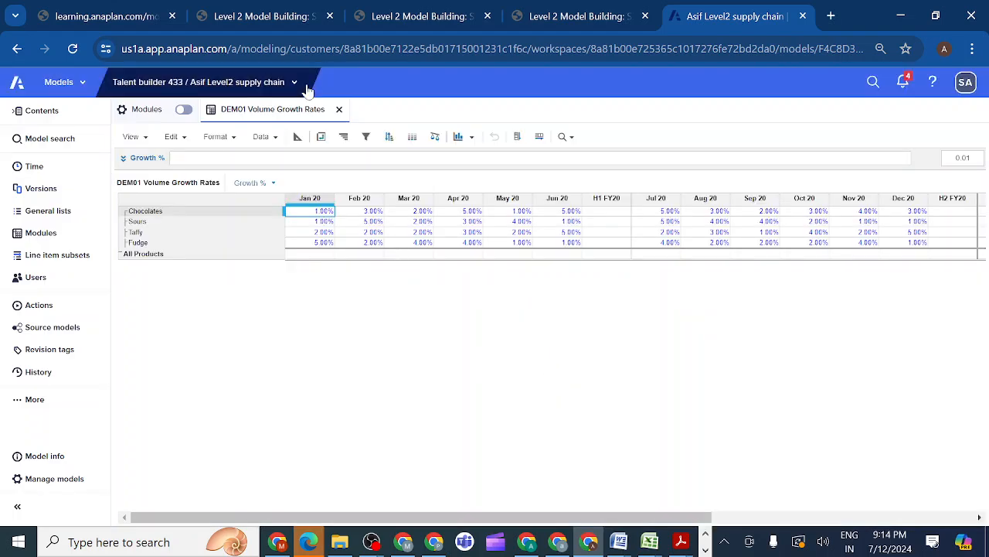
Place the original course tab beside the model tab, review the Grid UX filter and layout requirements, and return to the model
left_click(274, 16)
left_click_drag(274, 16, 618, 8)
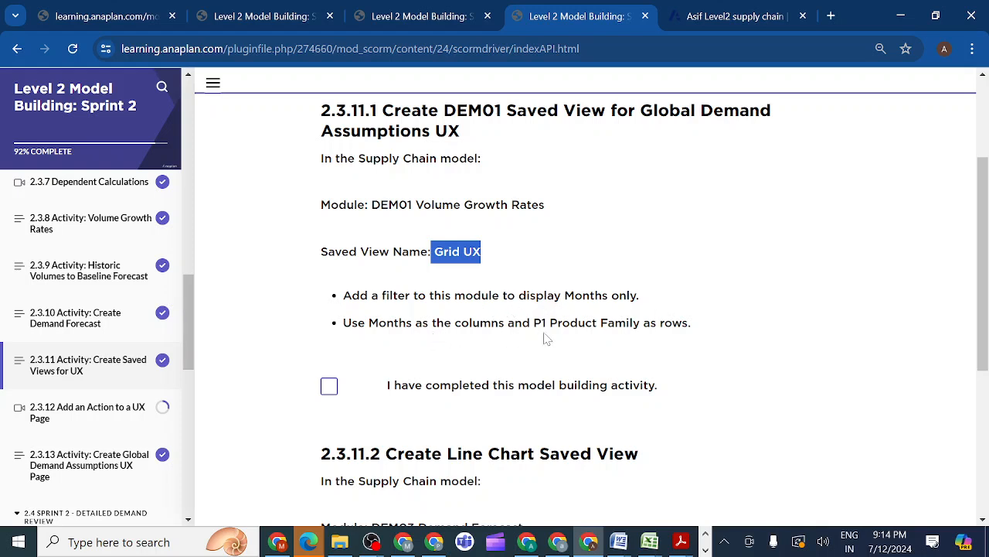
left_click(718, 18)
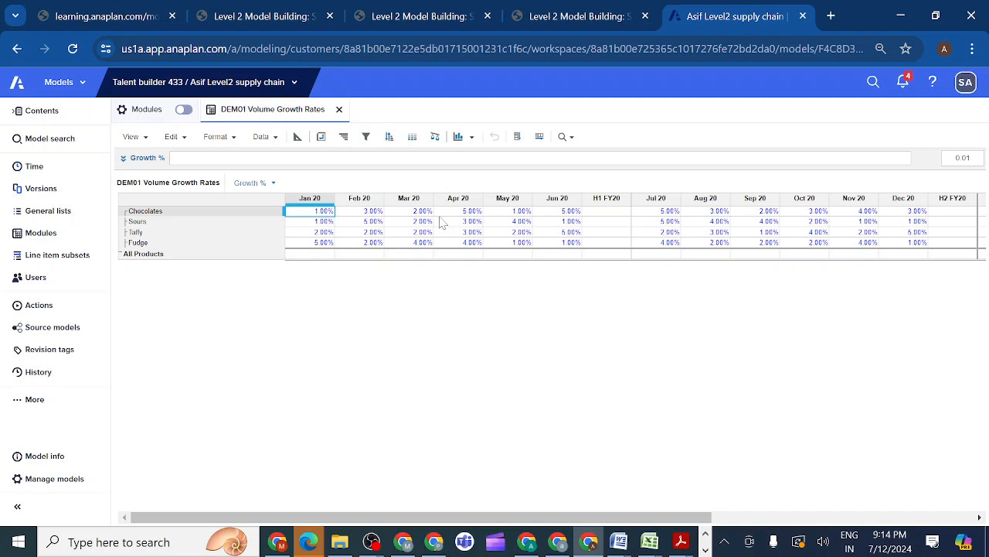
Try filtering the default DEM01 view's time on SYS00 Time Settings by Month: Months Only Filter is equal to true, and disable the filter again
left_click(366, 137)
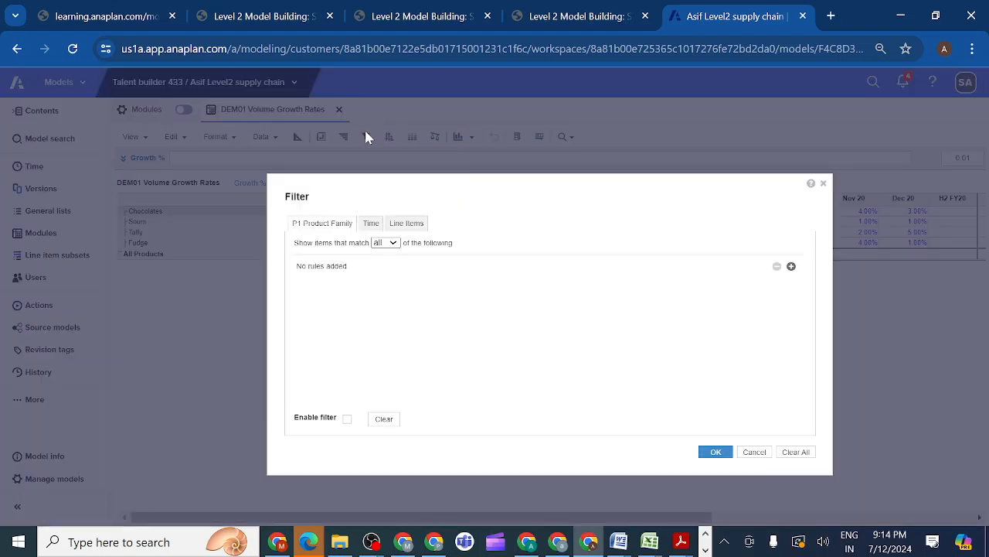
left_click(371, 223)
left_click(791, 266)
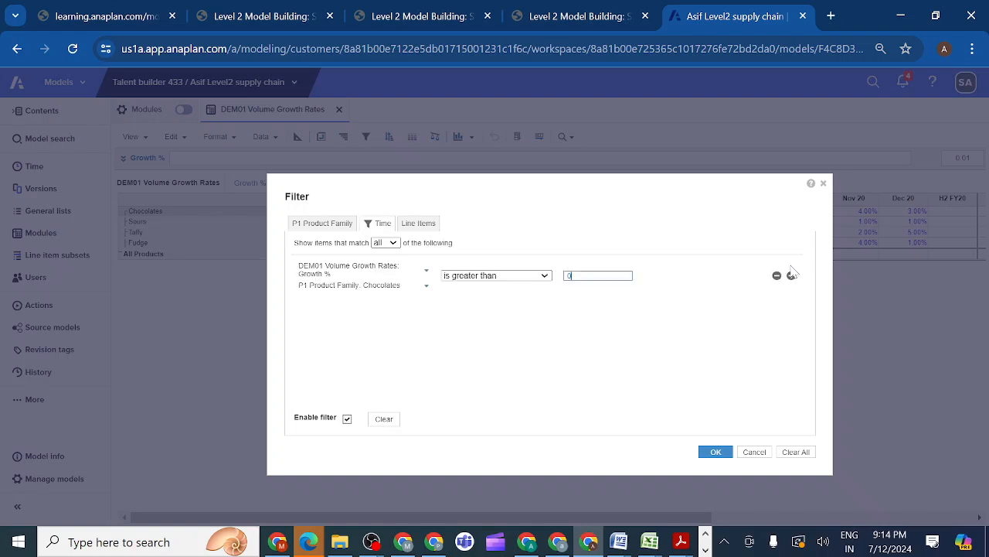
left_click(428, 276)
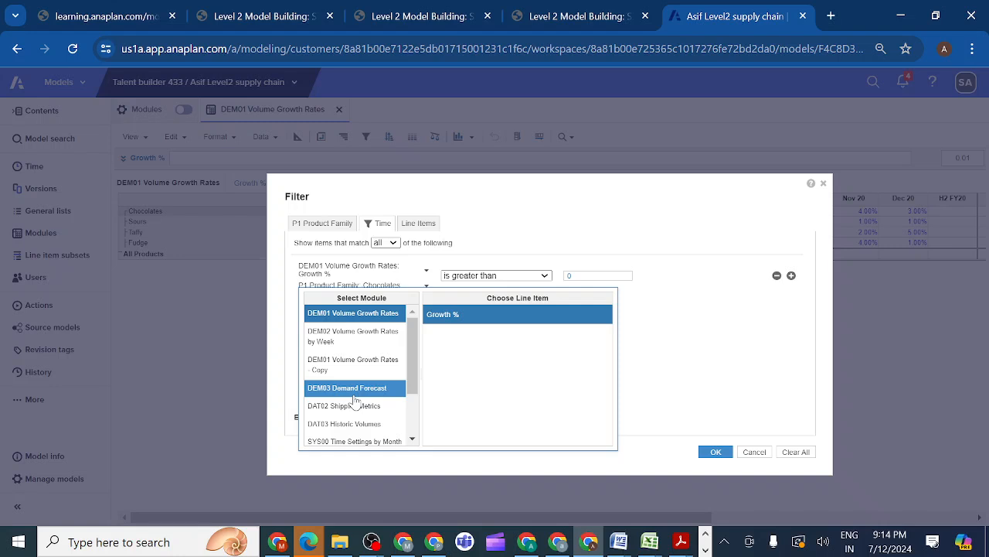
left_click_drag(414, 378, 411, 423)
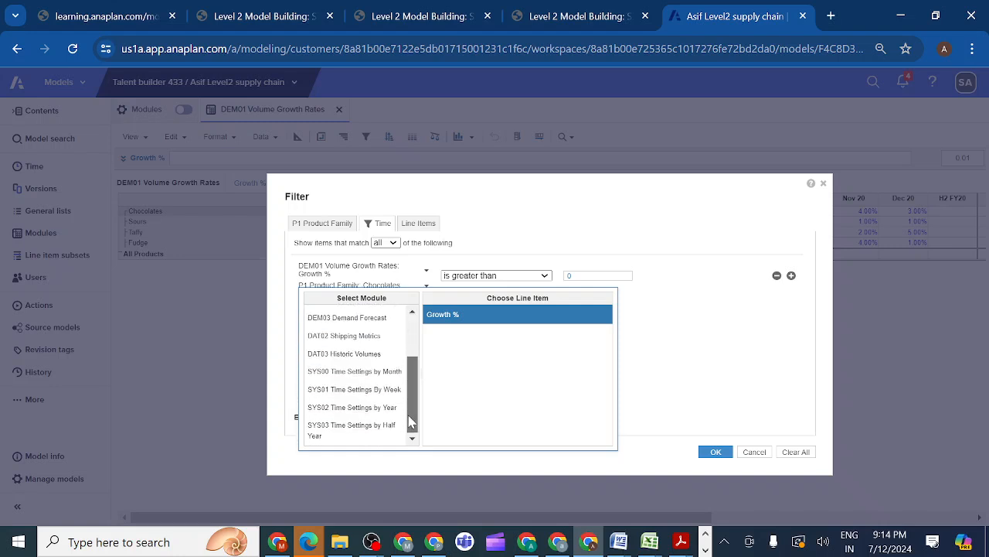
left_click(353, 377)
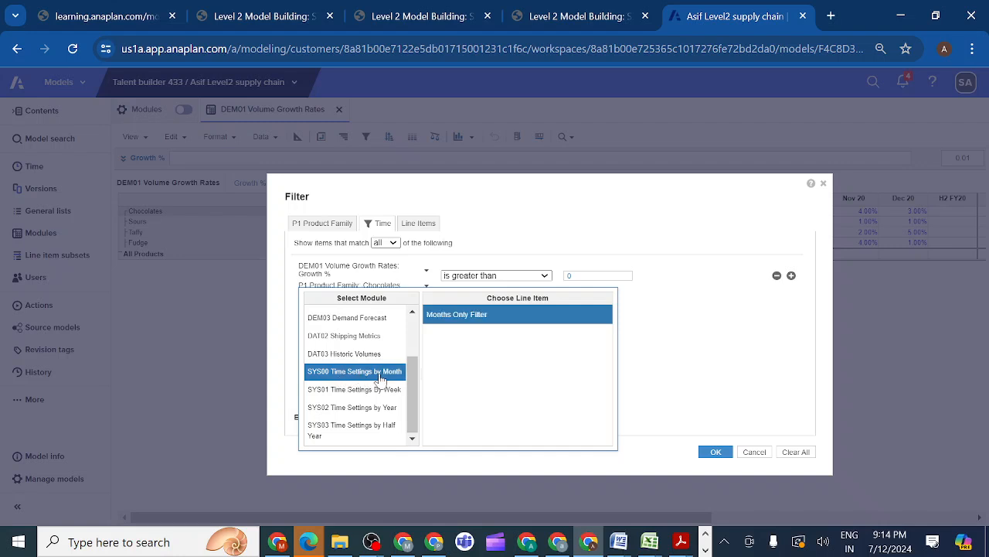
left_click(469, 318)
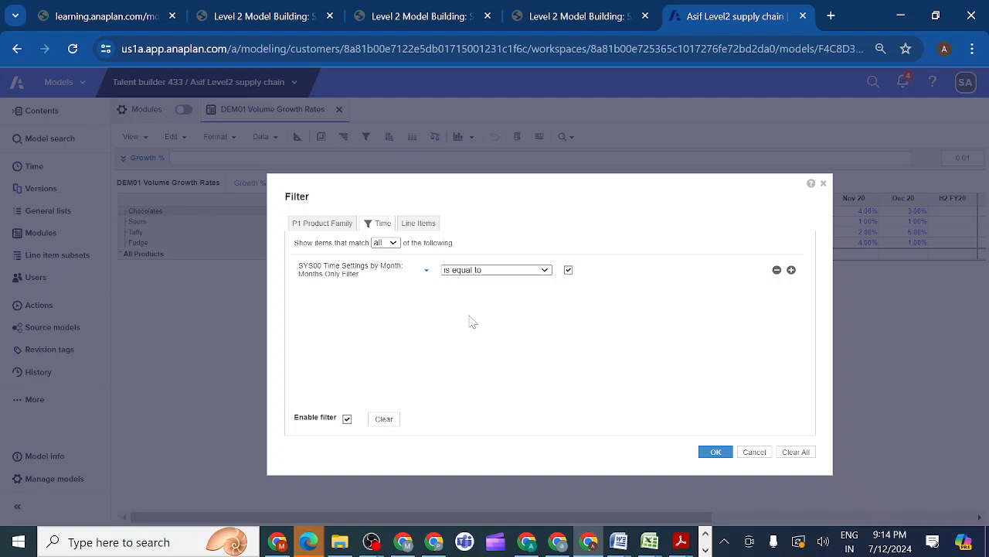
left_click(716, 453)
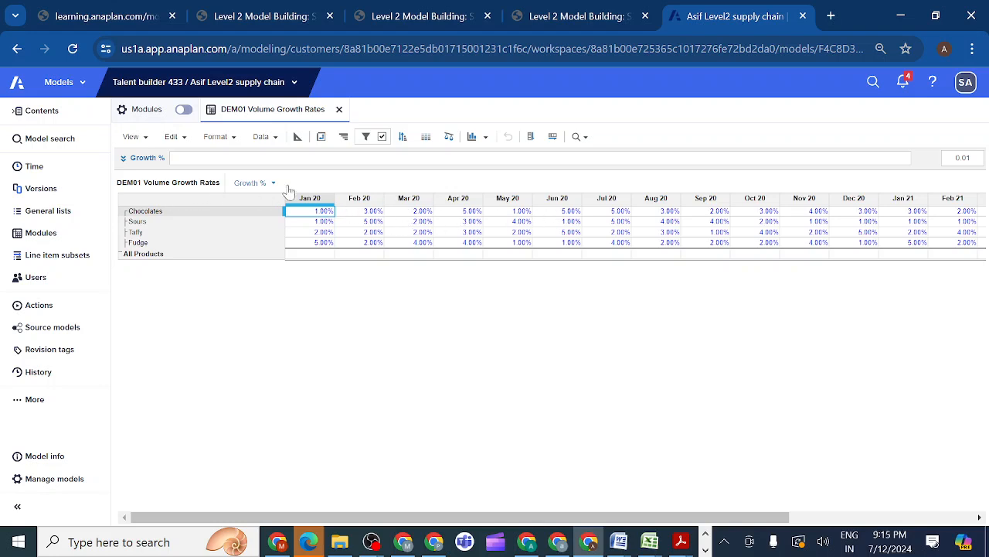
left_click(381, 137)
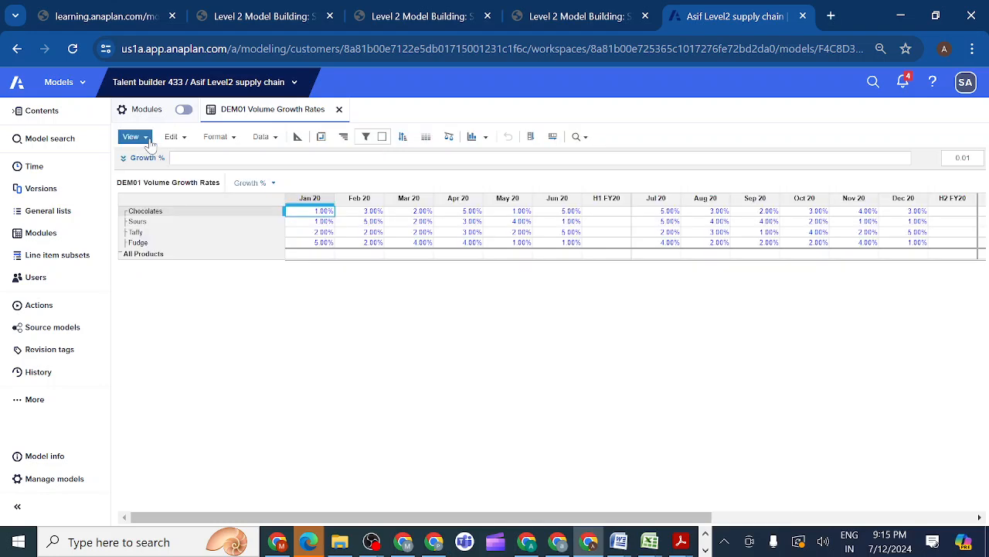
Open the Grid UX saved view of the DEM01 Volume Growth Rates module
left_click(132, 137)
mouse_move(252, 217)
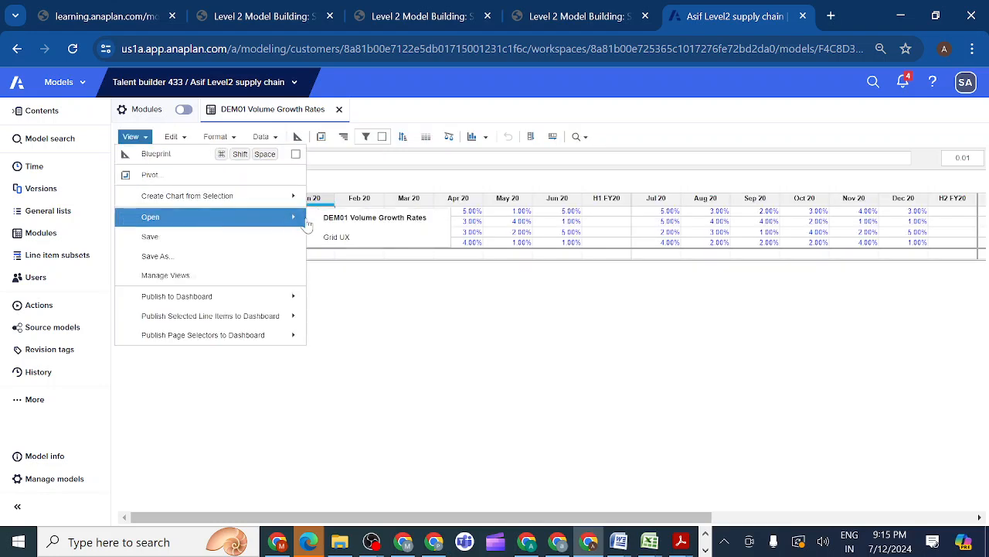
left_click(331, 237)
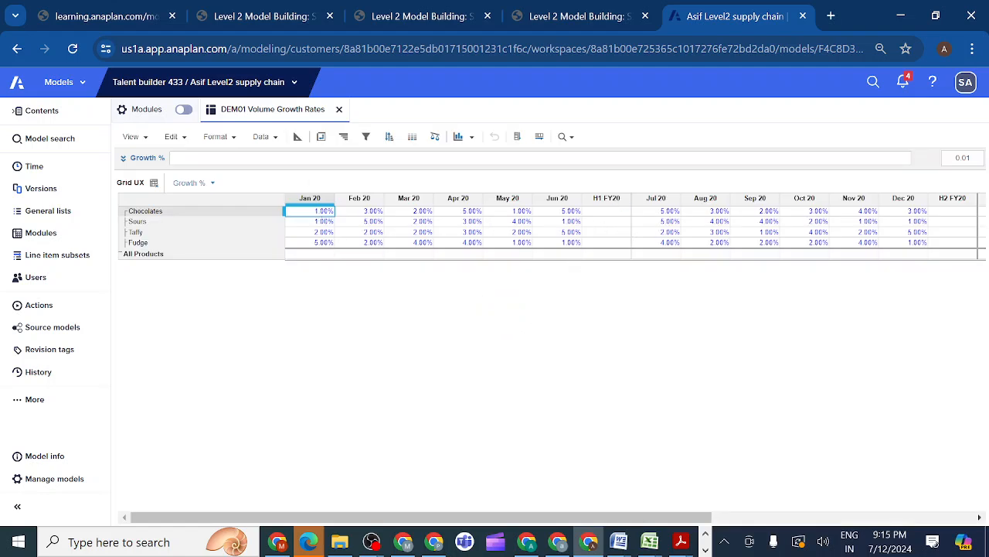
Add a time filter rule to the Grid UX view of DEM01 Volume Growth Rates
left_click(365, 139)
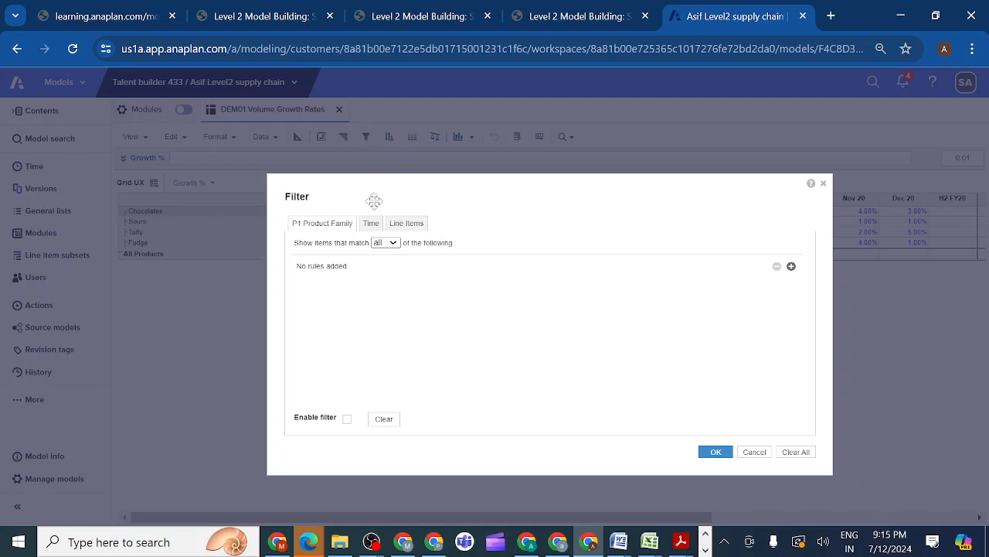
left_click(372, 224)
left_click(790, 270)
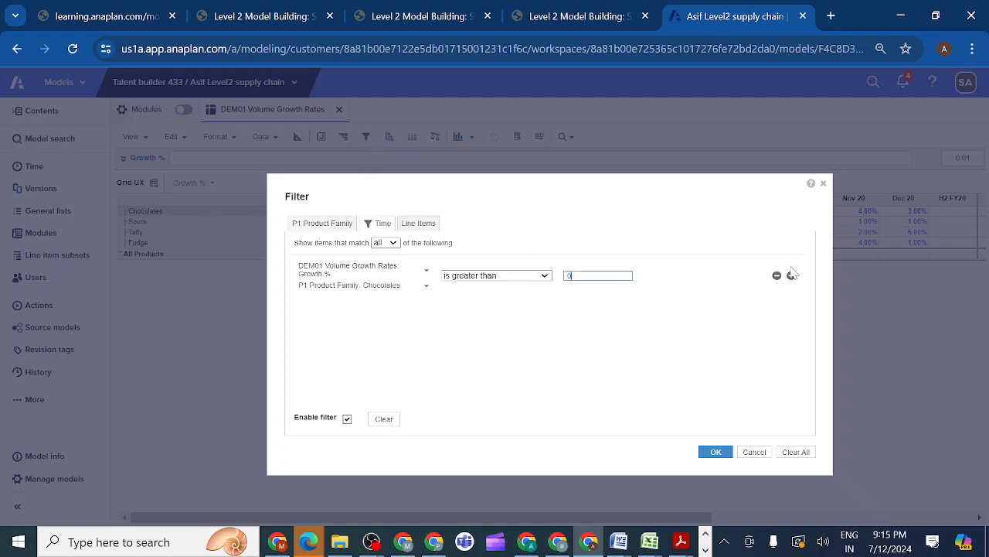
left_click(426, 271)
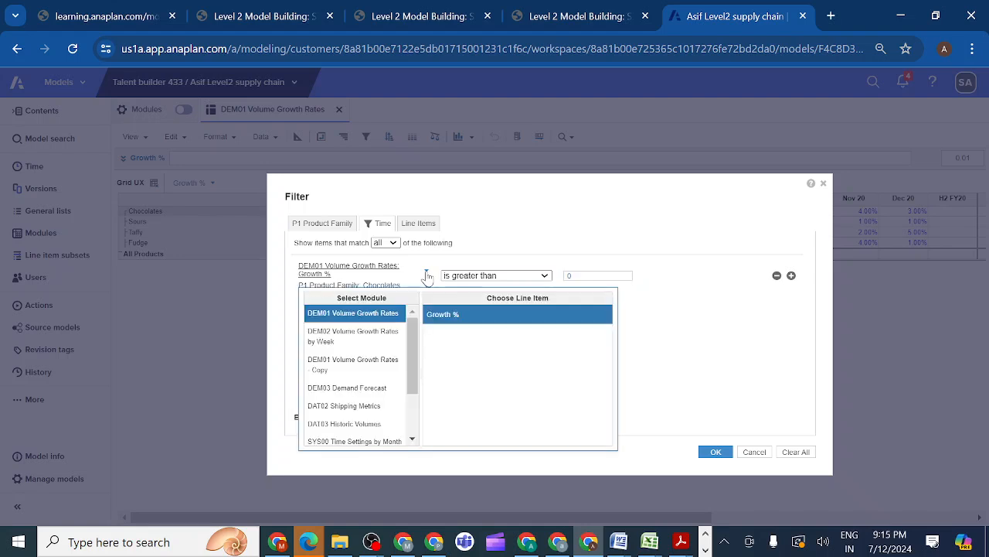
left_click(349, 440)
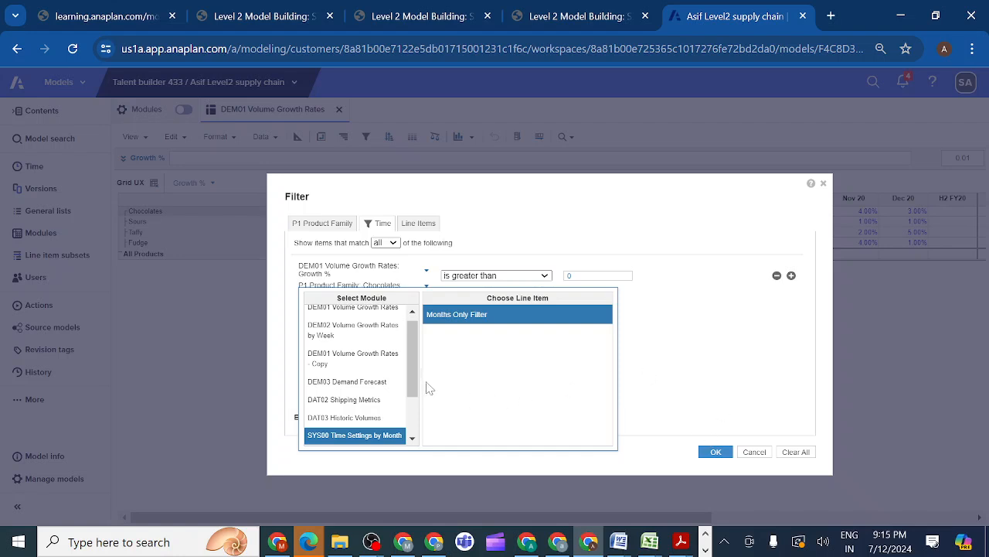
left_click_drag(410, 373, 408, 422)
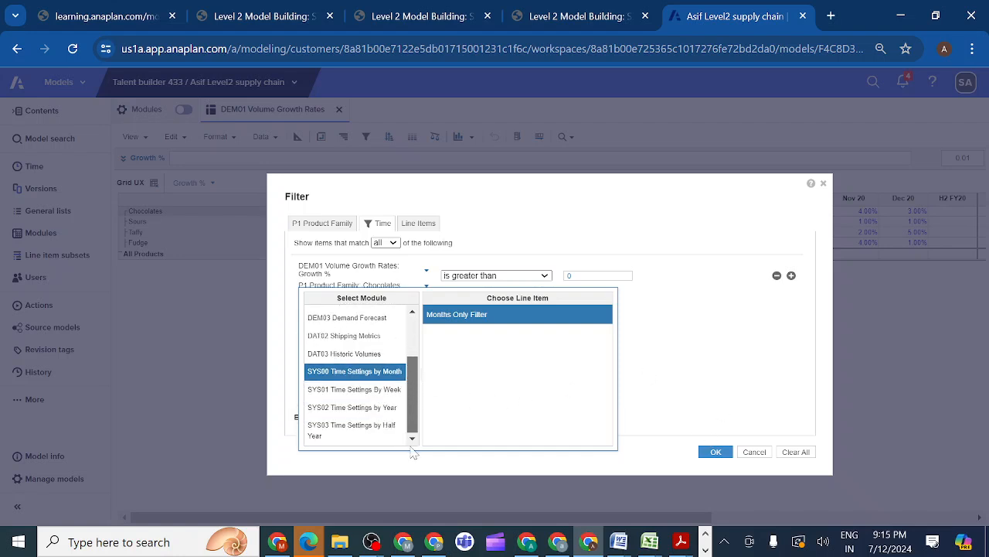
left_click(698, 414)
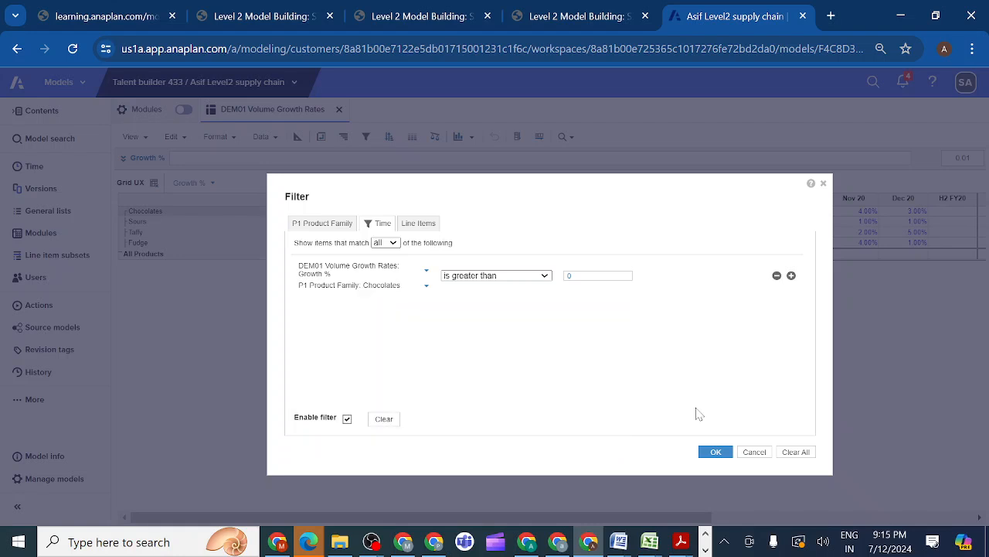
Base the time filter rule on SYS00 Time Settings by Month: Months Only Filter being equal to true, and apply it
left_click(427, 273)
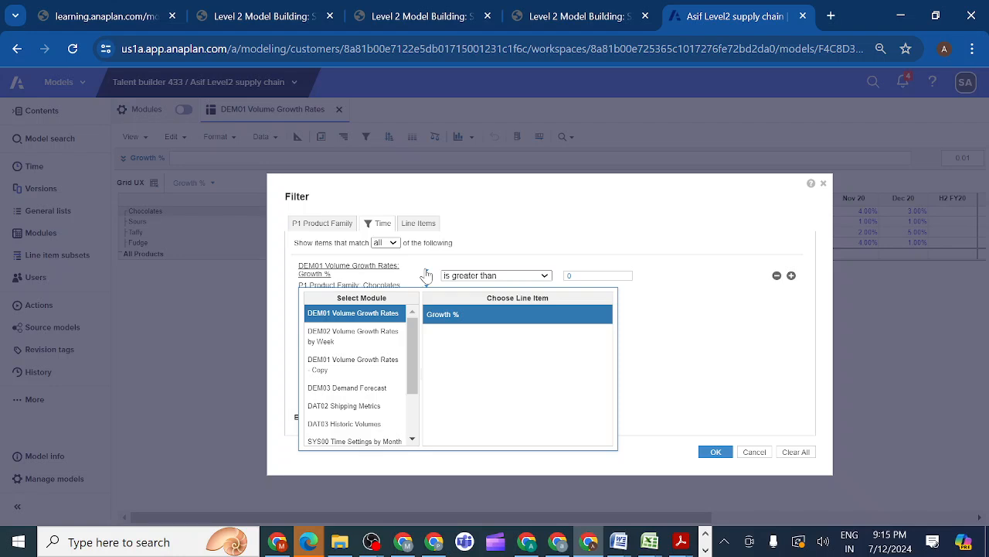
left_click_drag(412, 364, 421, 436)
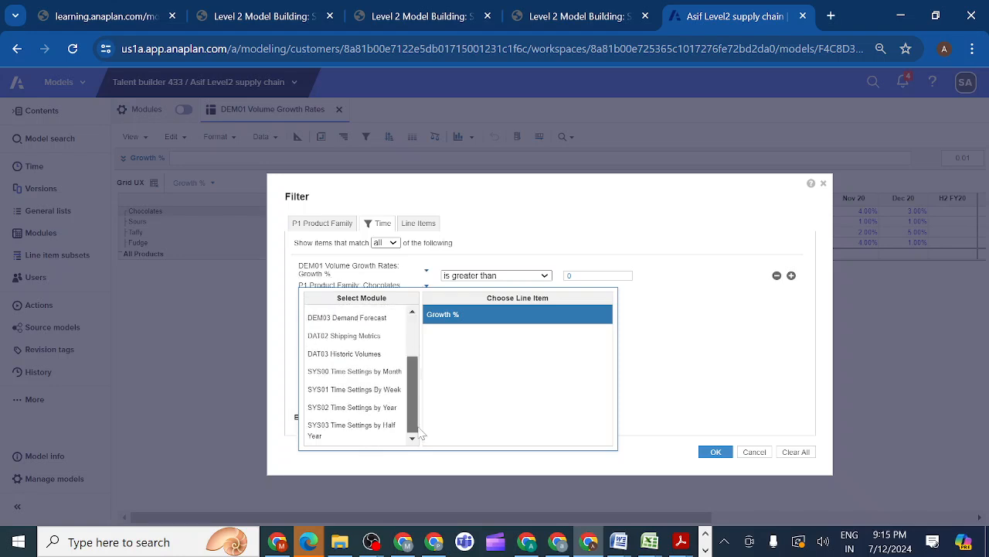
left_click(363, 376)
left_click(470, 314)
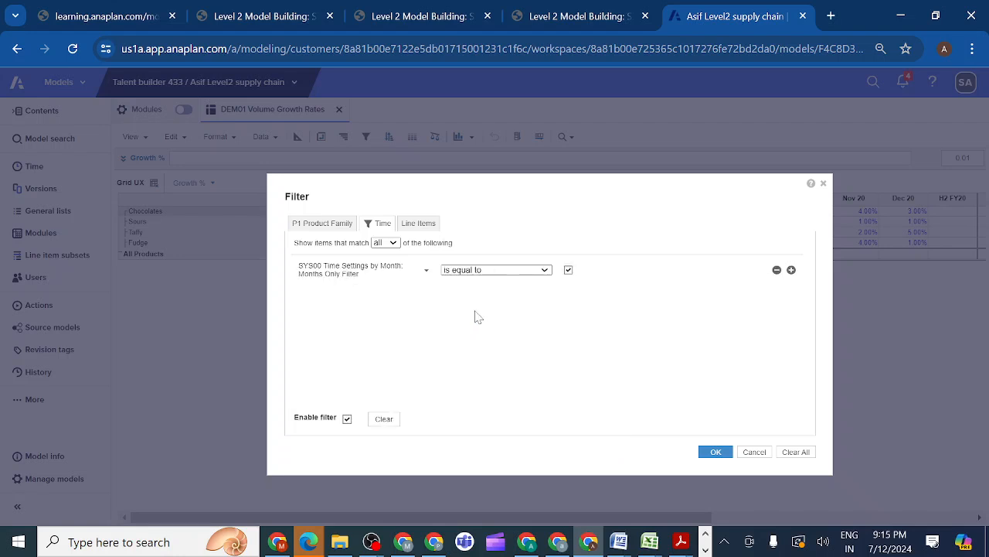
left_click(716, 453)
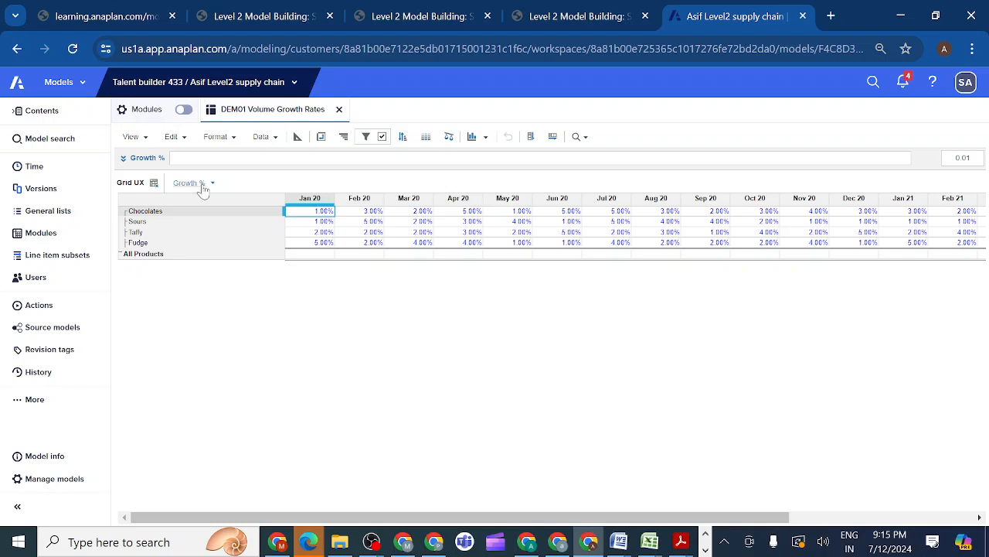
Save the filtered Grid UX view, overwriting its current version
left_click(147, 142)
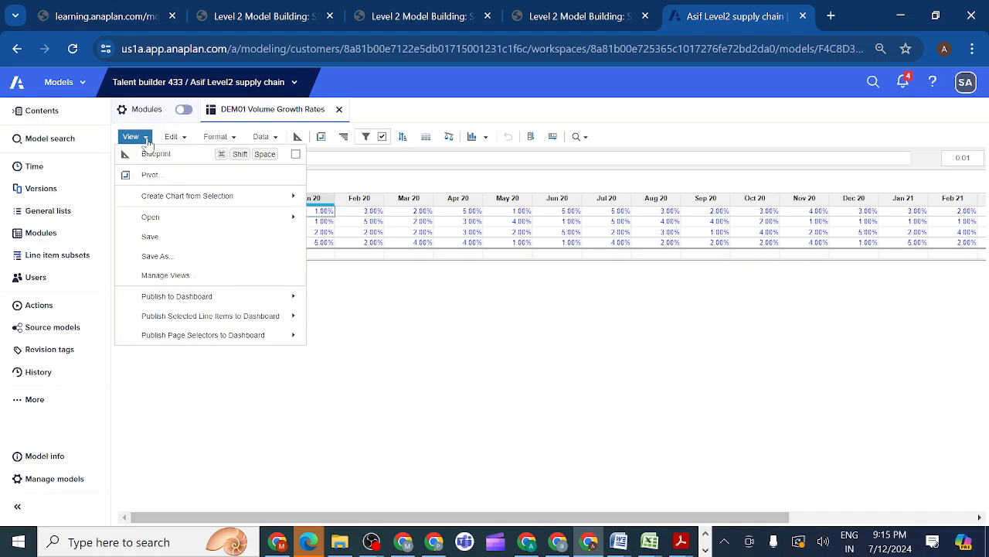
left_click(154, 235)
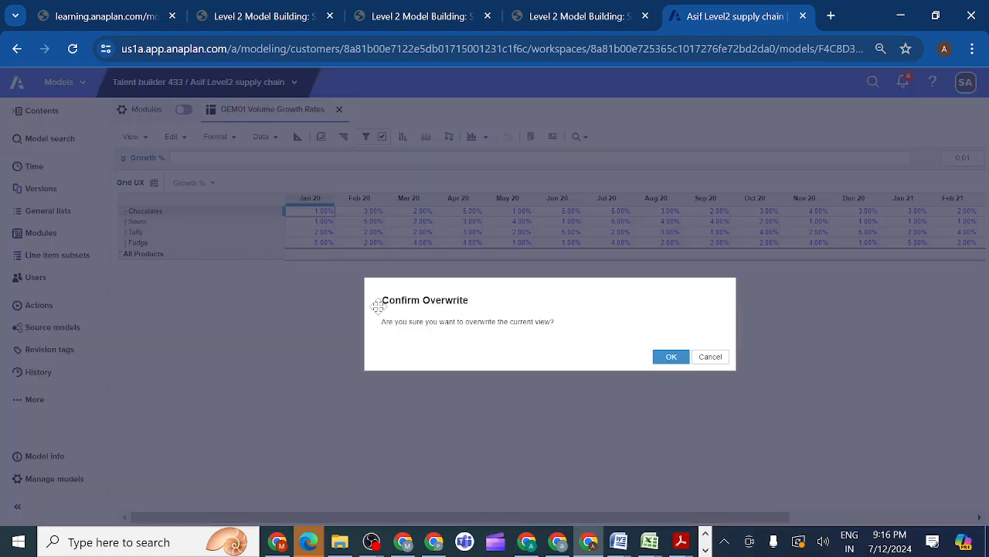
left_click(671, 357)
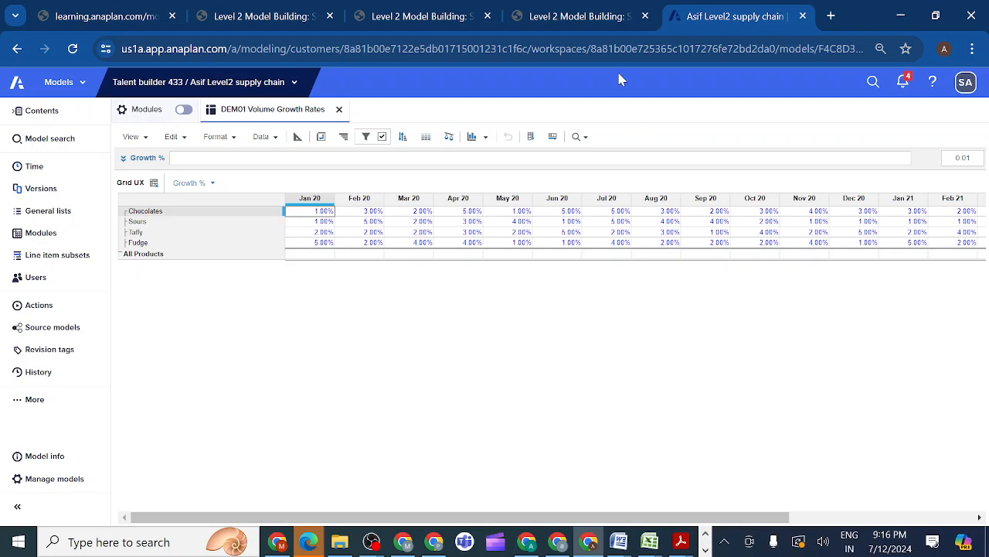
Switch to the course tab, copy the saved view name Line Chart from activity 2.3.11.2, and review that view's requirements
left_click(579, 16)
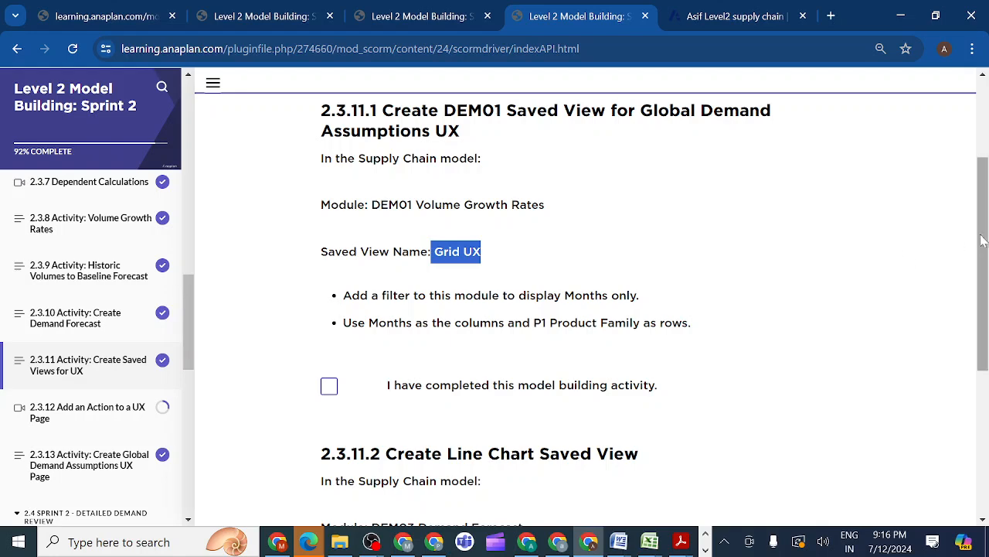
scroll(982, 240, "down", 3)
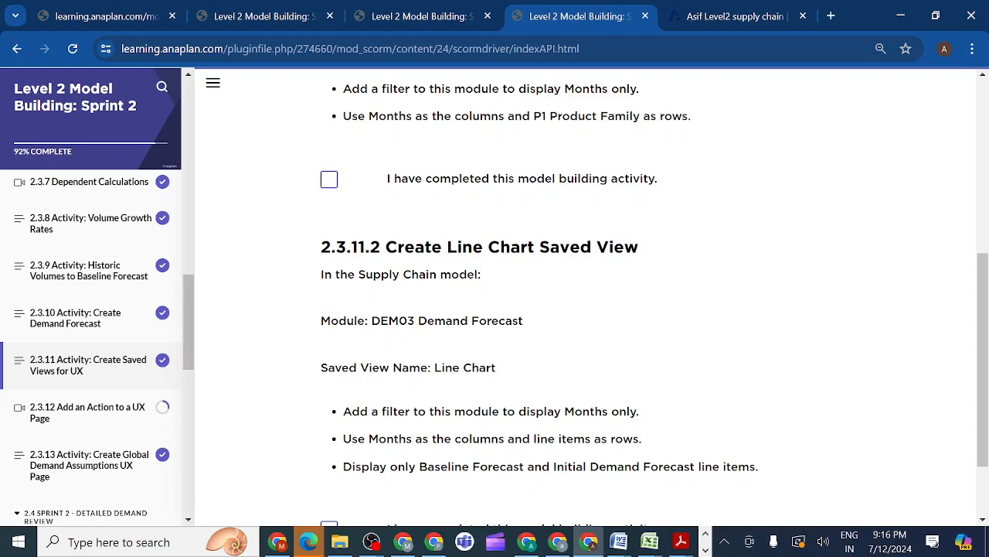
left_click_drag(433, 368, 506, 372)
key("ctrl+c")
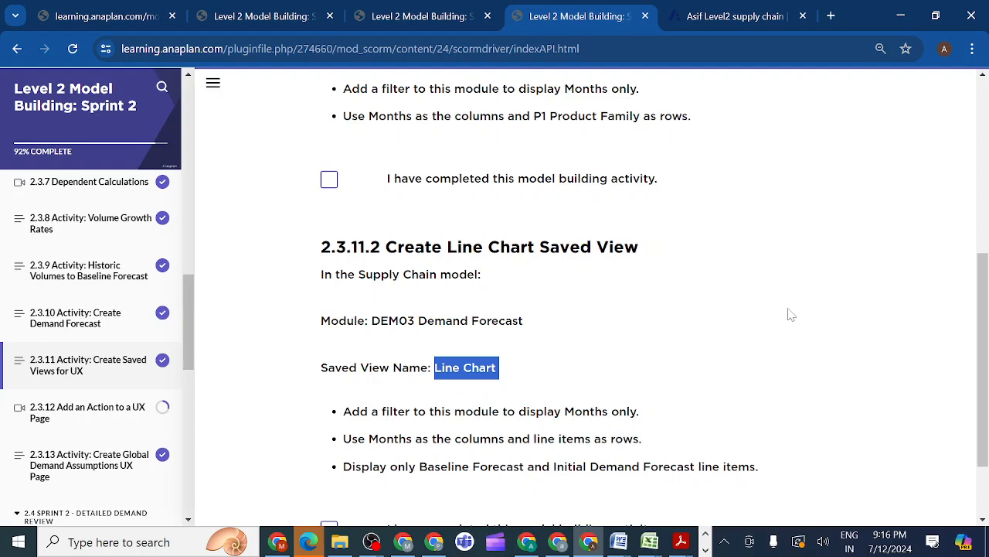
scroll(982, 340, "down", 1)
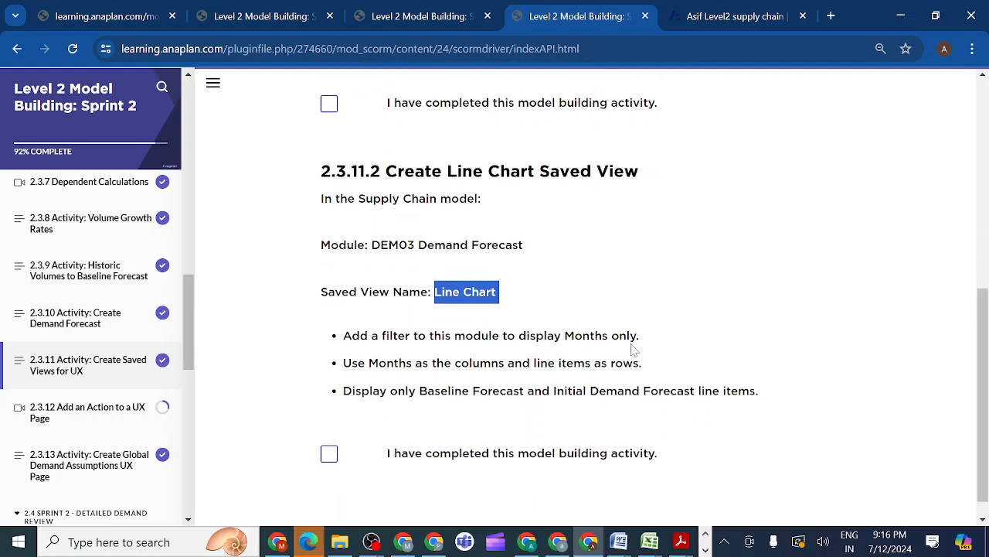
Return to the Anaplan model and open the DEM03 Demand Forecast module
left_click(712, 16)
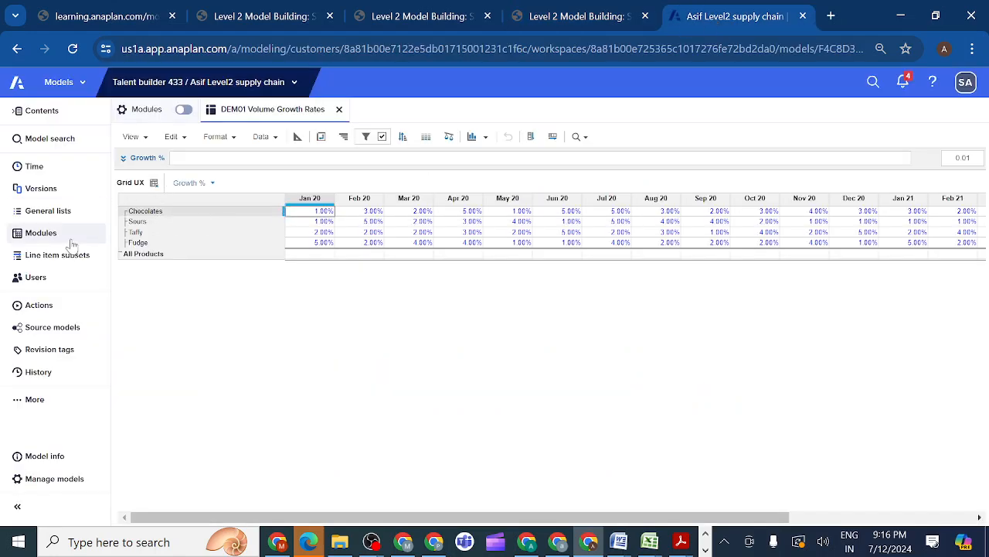
left_click(41, 233)
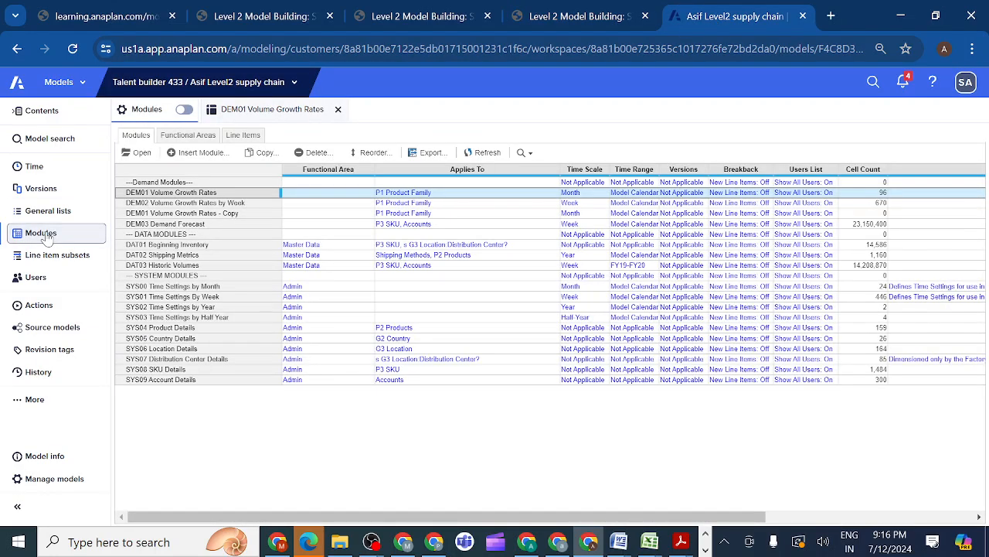
left_click(153, 225)
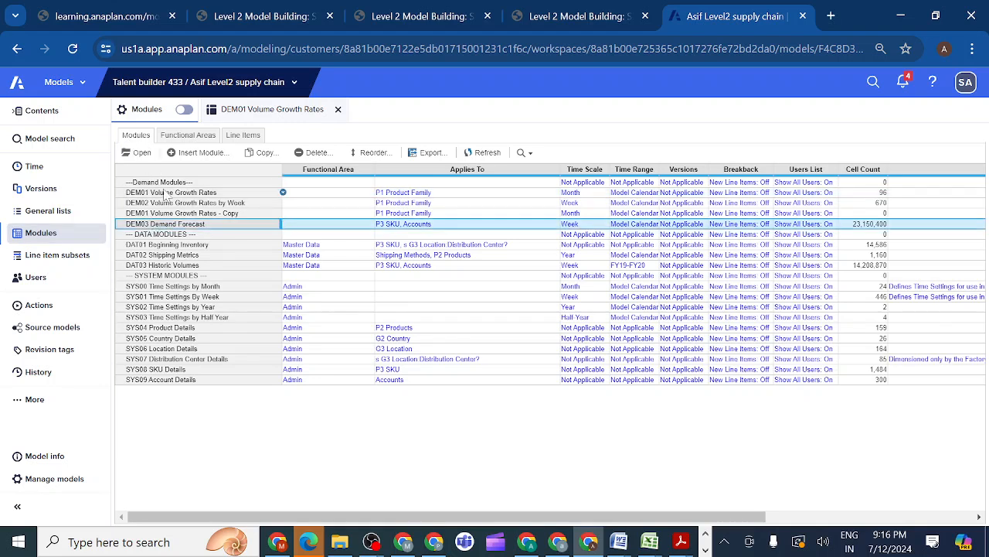
left_click(142, 154)
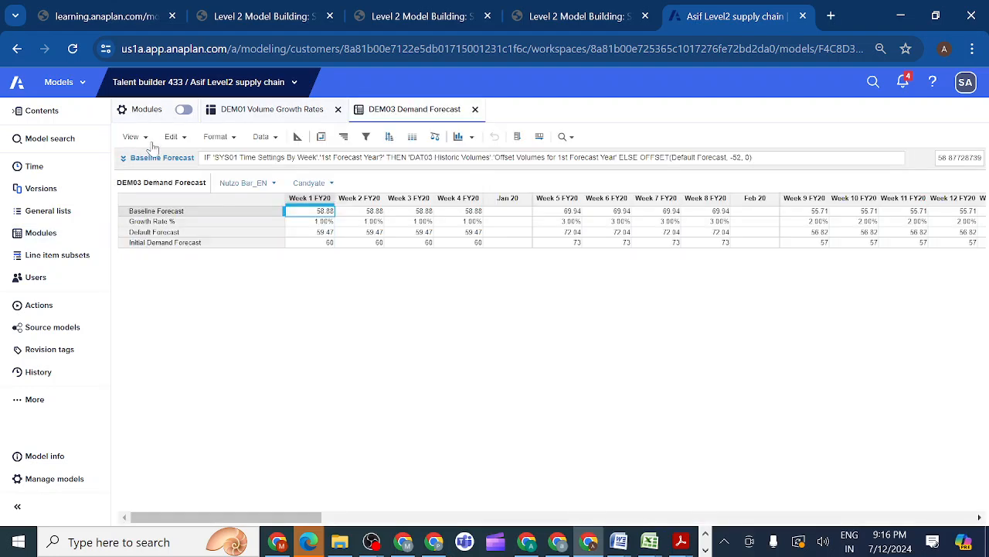
Save the DEM03 Demand Forecast view under the name Line Chart
left_click(145, 139)
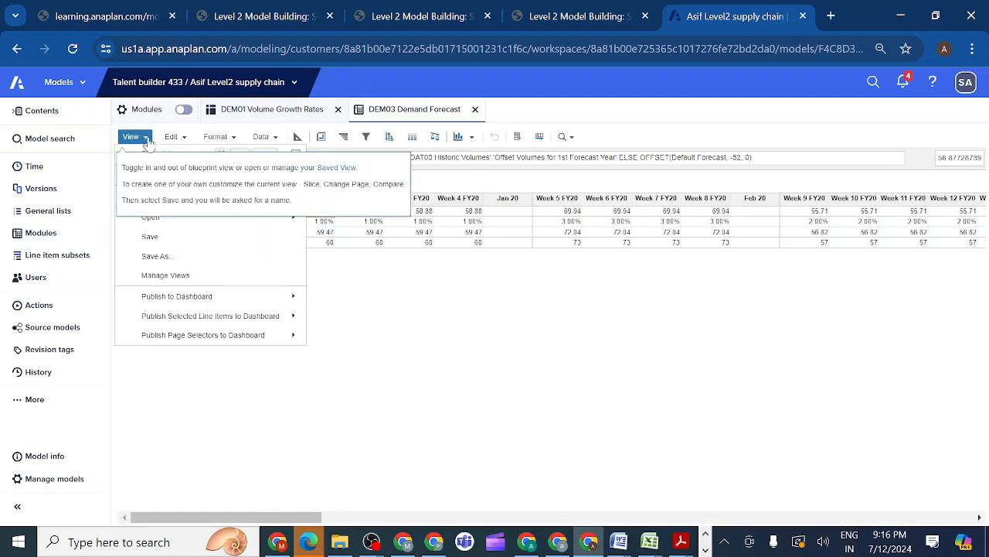
left_click(155, 258)
key("BackSpace")
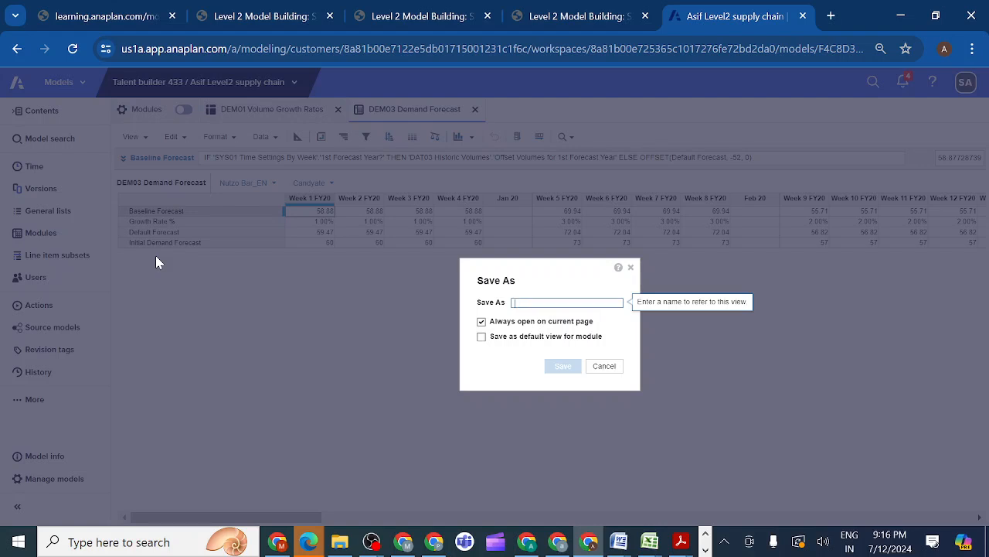
key("ctrl+v")
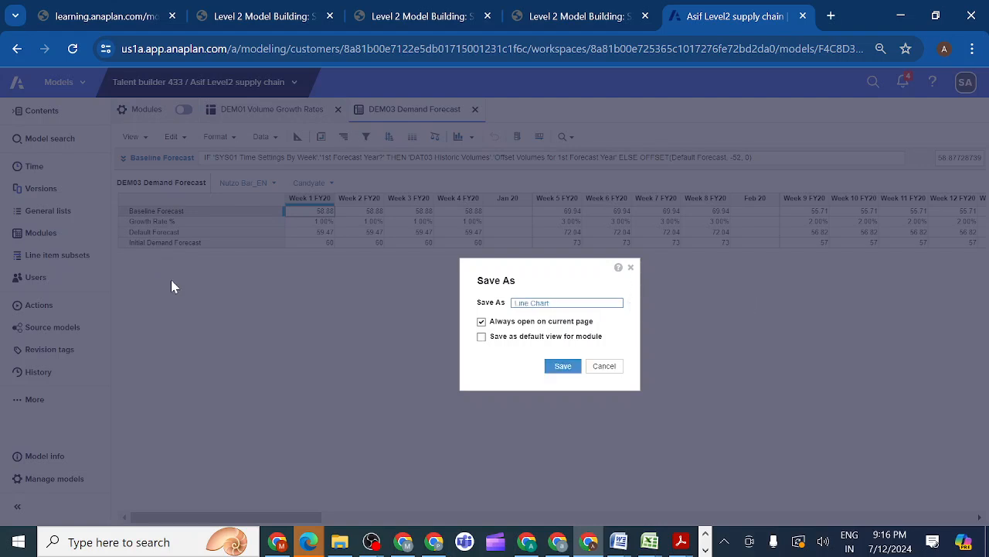
left_click(563, 372)
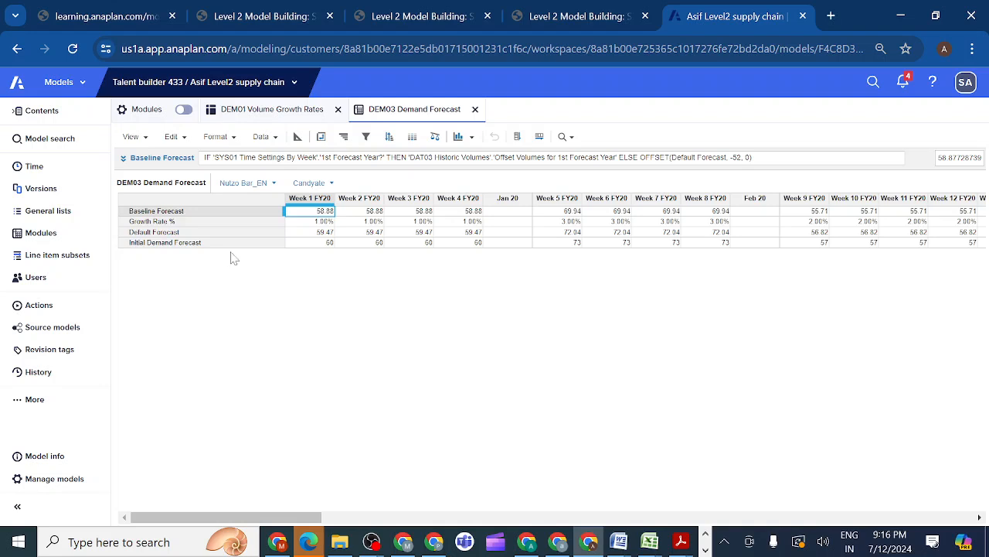
Open the Line Chart saved view and recheck its filter, layout and line item requirements in the course
left_click(146, 139)
mouse_move(270, 217)
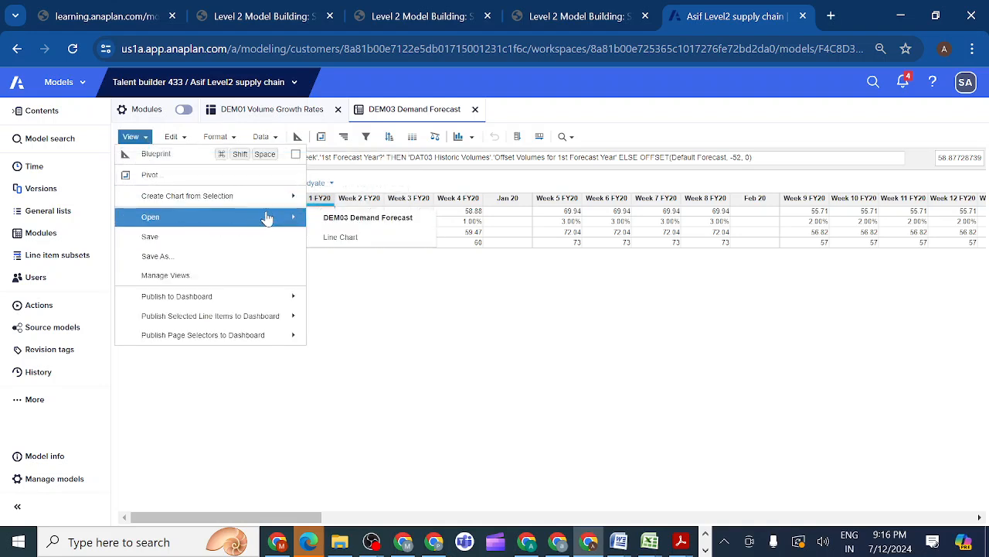
left_click(342, 238)
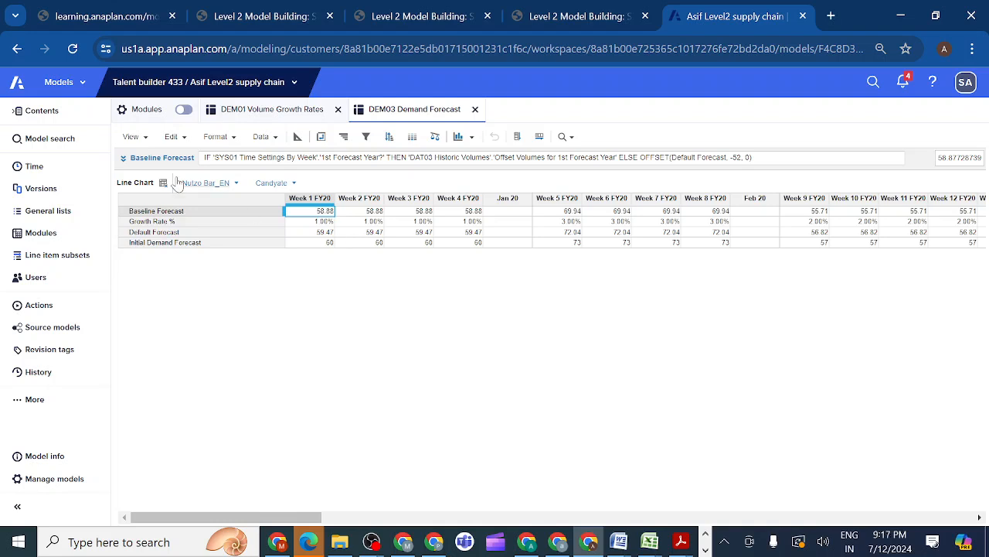
left_click(620, 21)
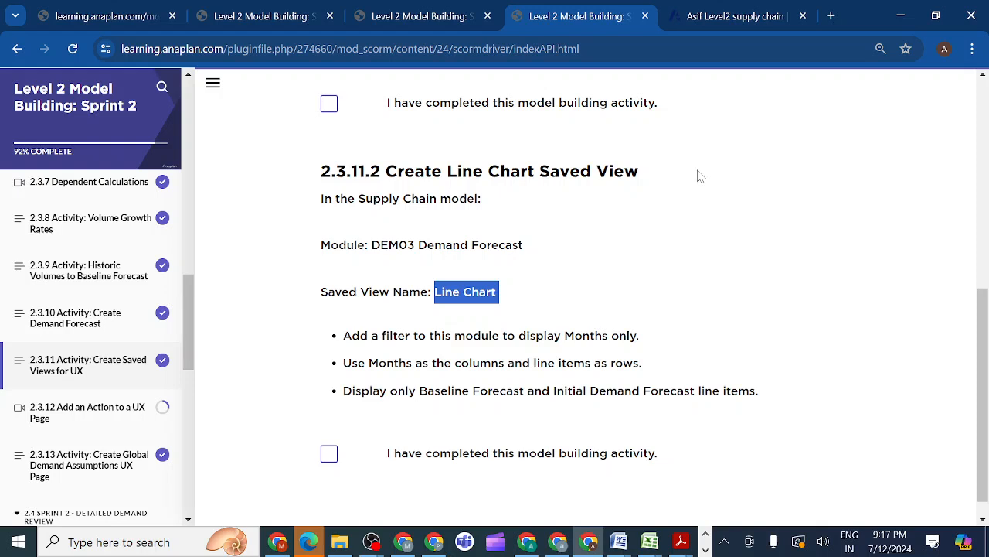
left_click(711, 16)
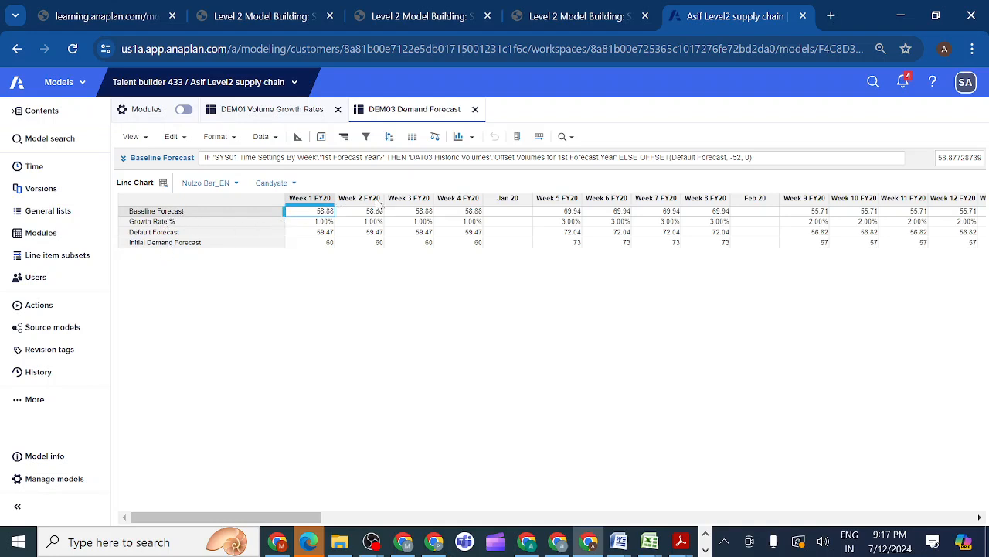
Filter the Line Chart view's time on SYS00 Time Settings by Month: Months Only Filter being equal to true
left_click(367, 138)
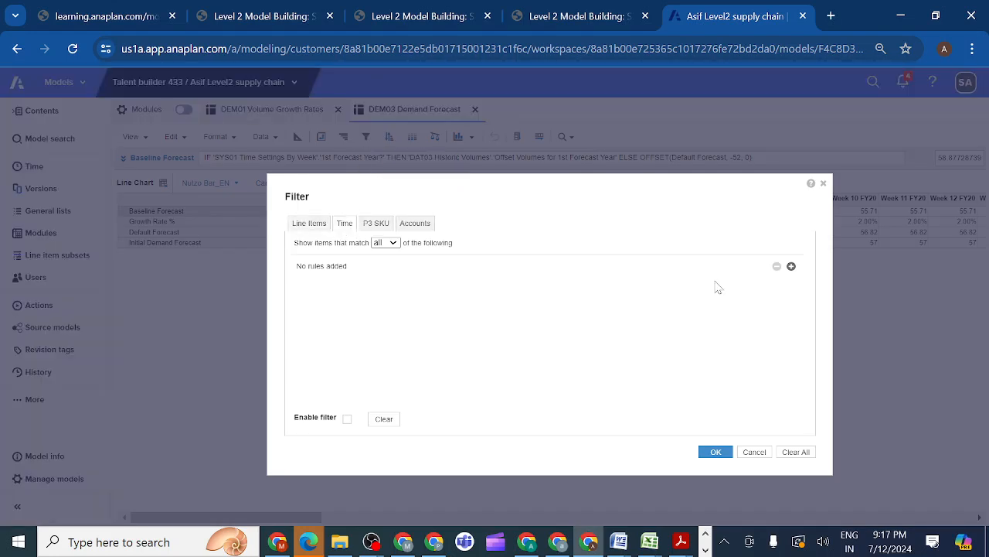
left_click(790, 267)
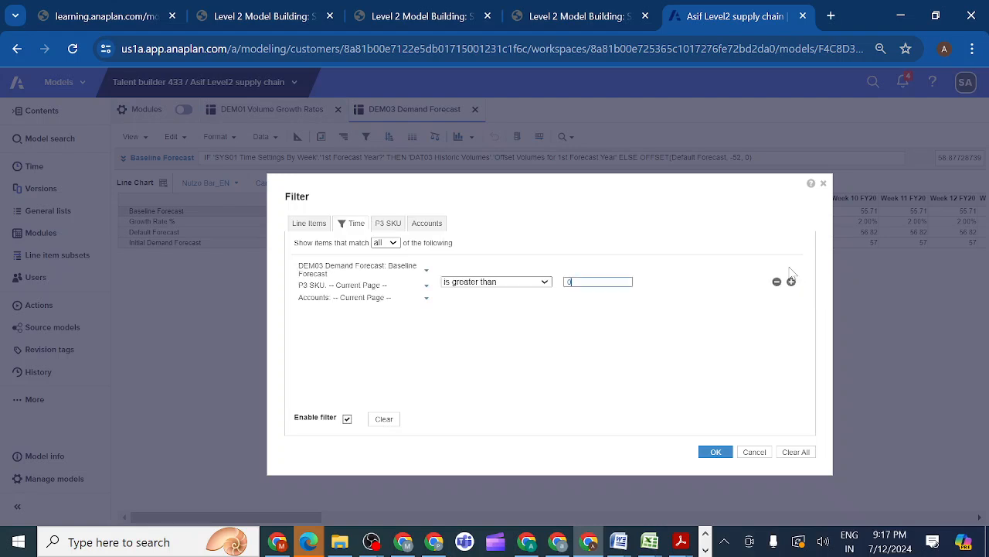
left_click(427, 273)
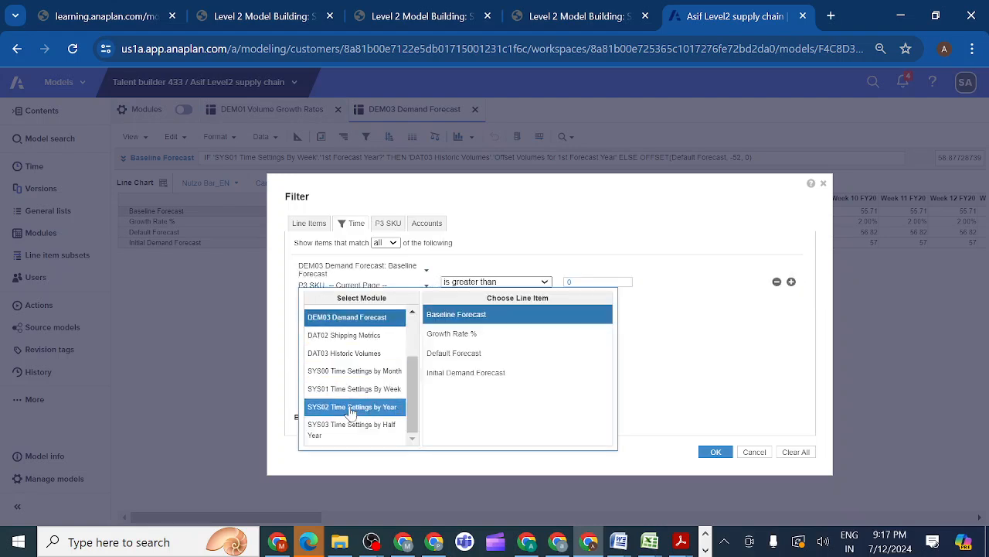
left_click(368, 375)
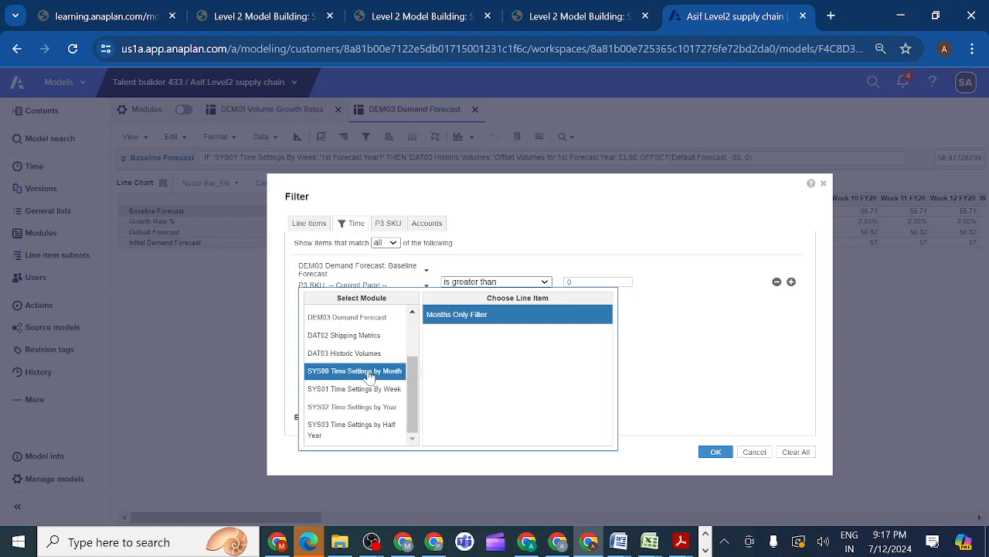
left_click(466, 318)
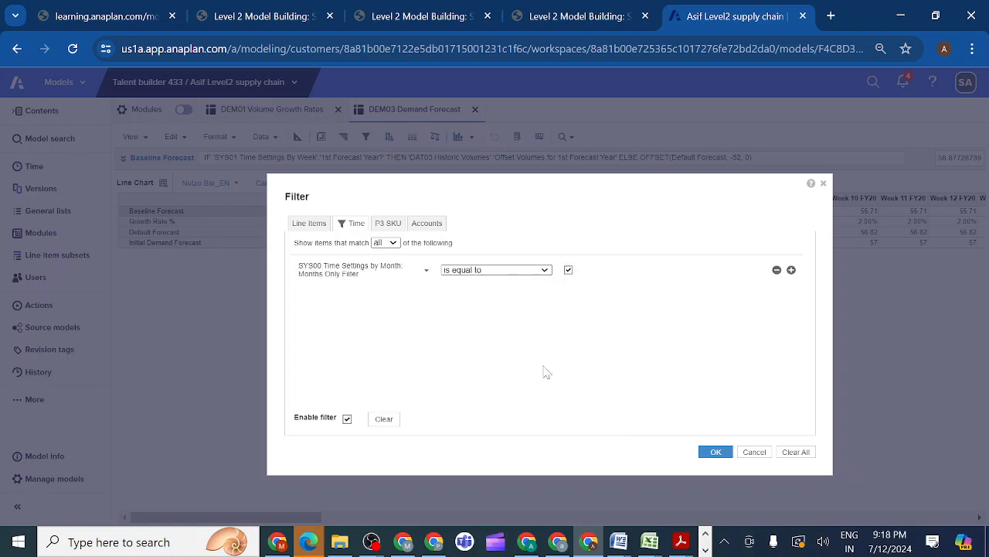
left_click(715, 456)
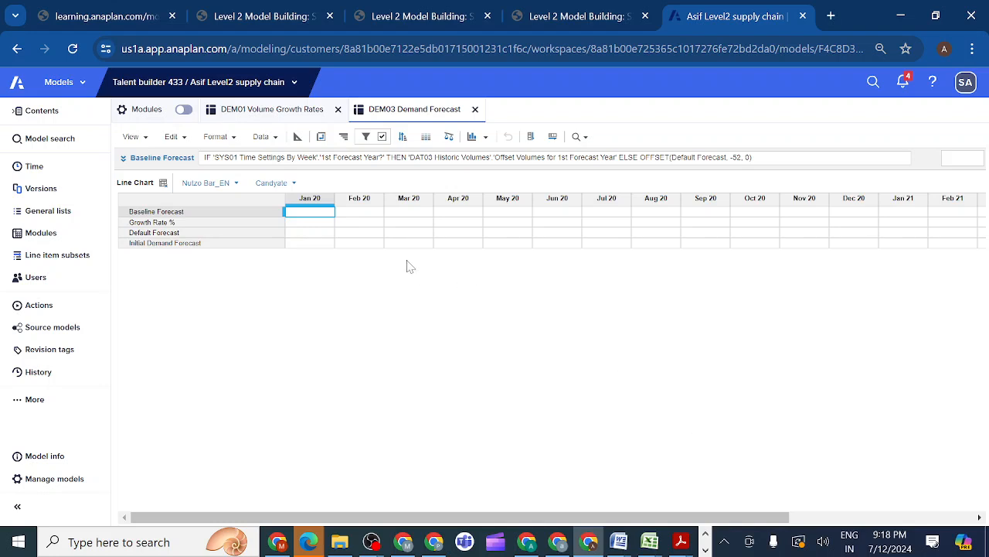
Save the months-only filter in DEM03 Demand Forecast by overwriting the current Line Chart view
left_click(130, 136)
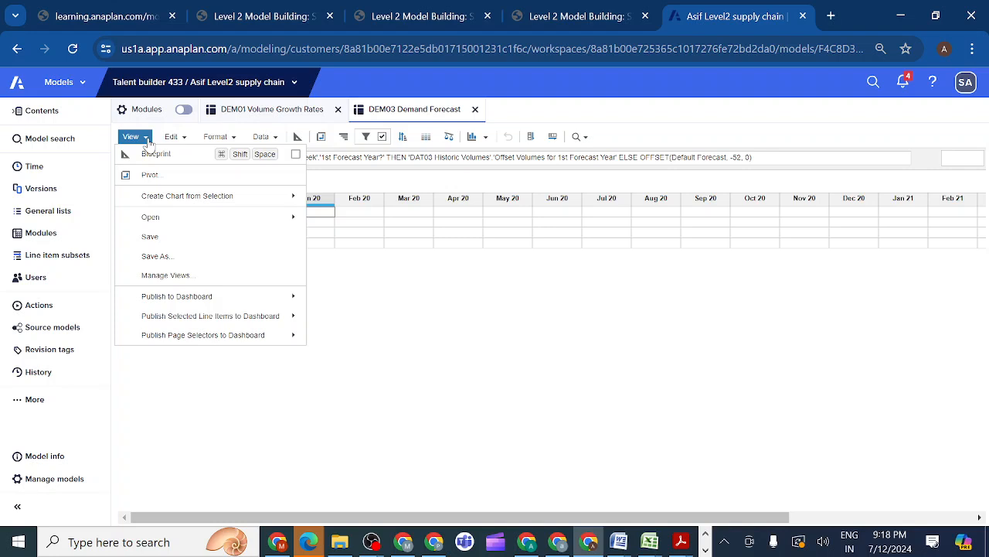
left_click(177, 238)
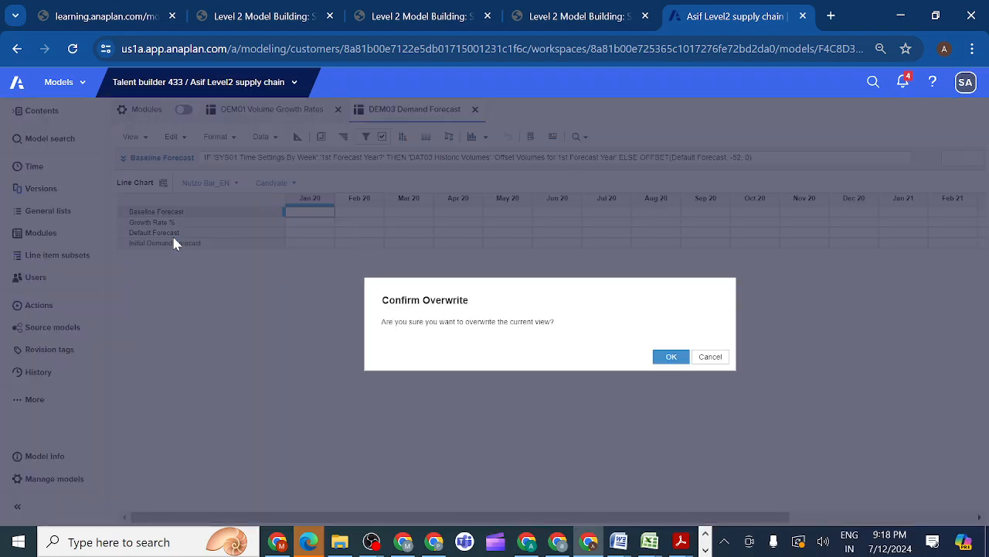
left_click(672, 359)
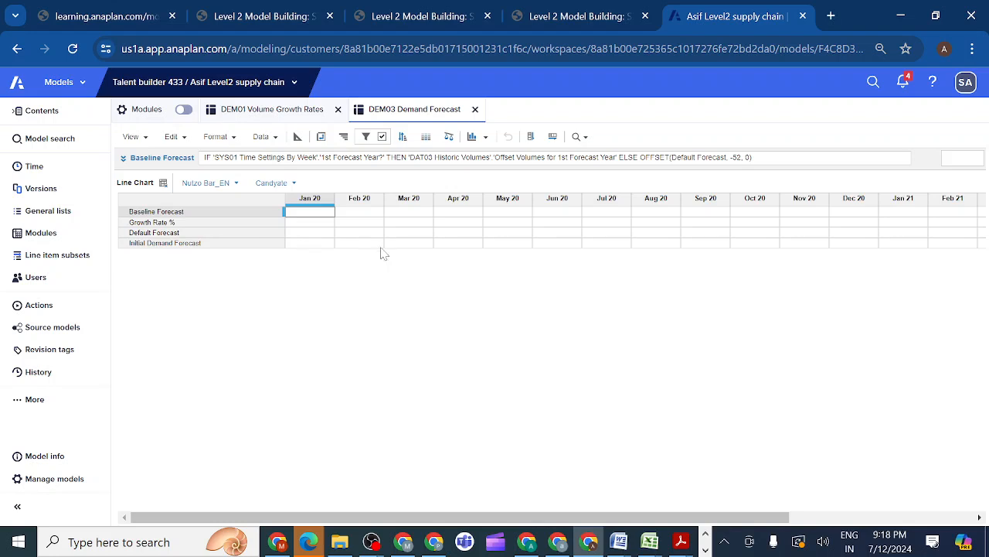
Set the Baseline Forecast line item's summary method to Sum in the DEM03 Demand Forecast blueprint
left_click(296, 136)
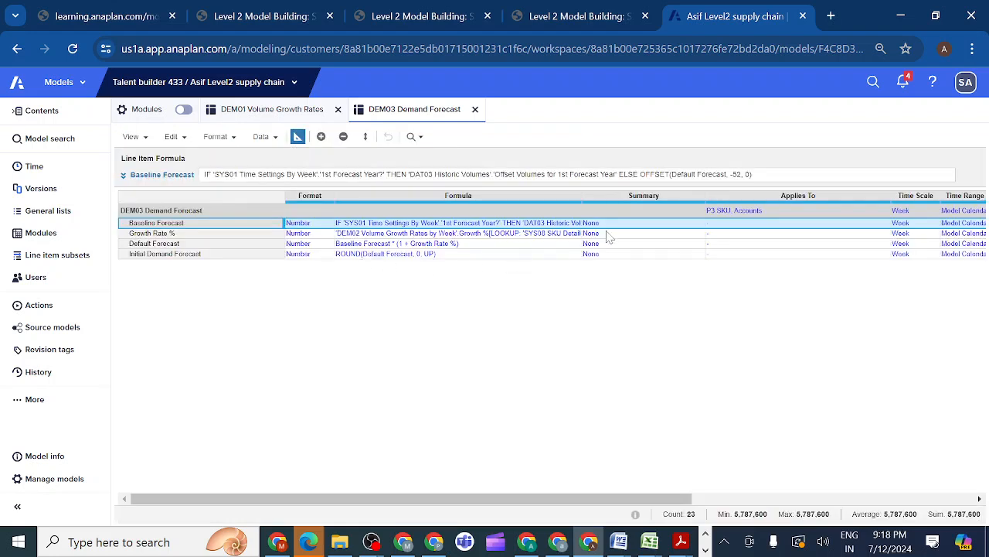
left_click(633, 224)
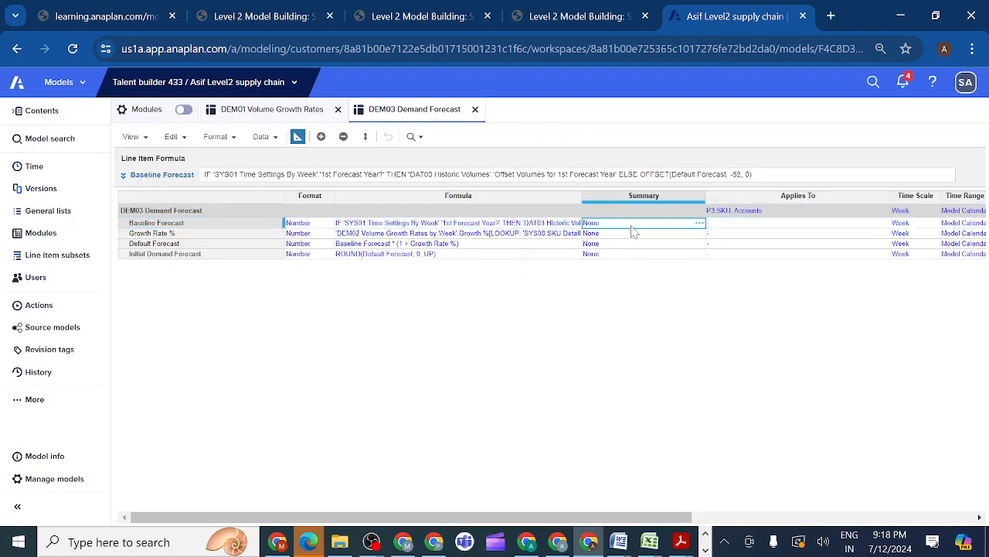
left_click(698, 226)
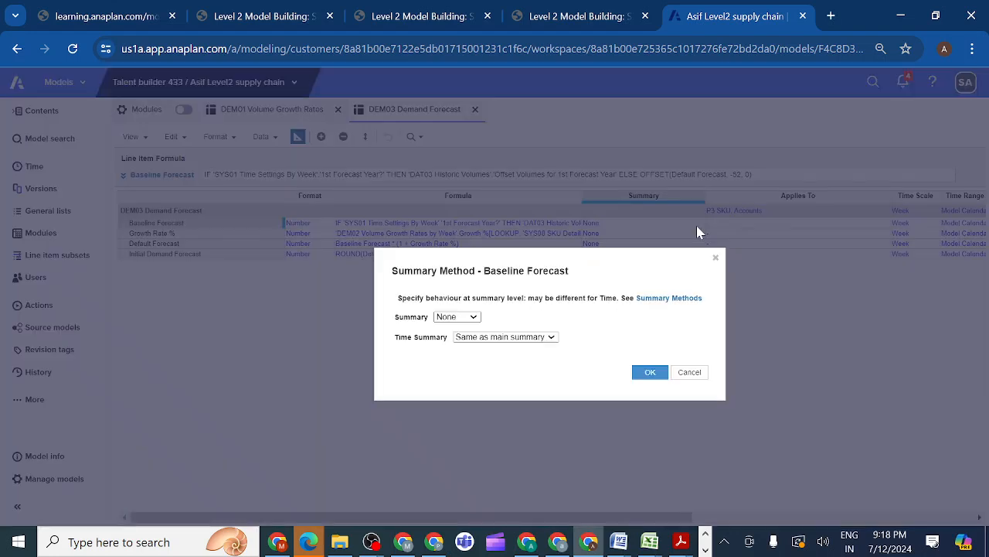
left_click(473, 317)
left_click(447, 328)
left_click(650, 374)
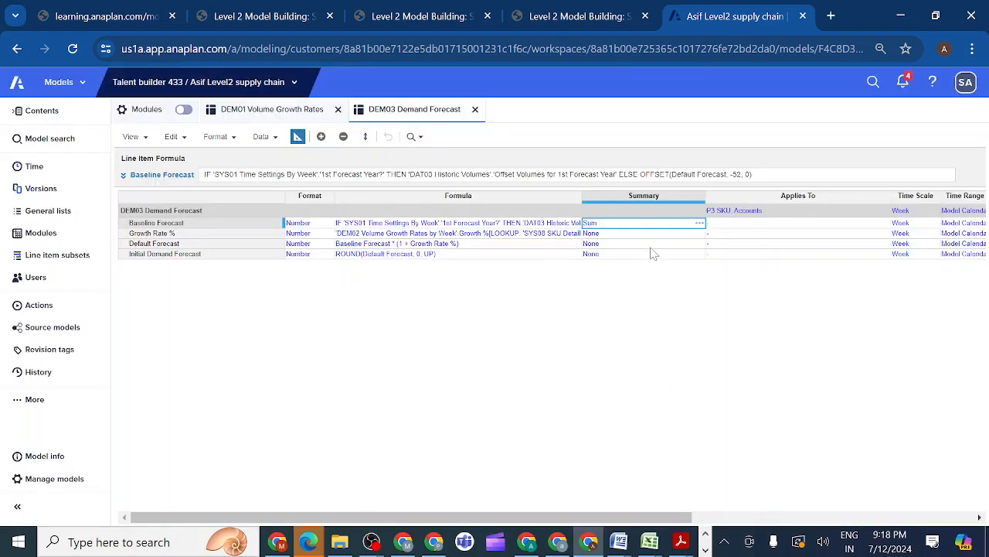
Copy the Sum summary method to Growth Rate %, Default Forecast and Initial Demand Forecast, and return to the grid view
key("ctrl+c")
key("Down")
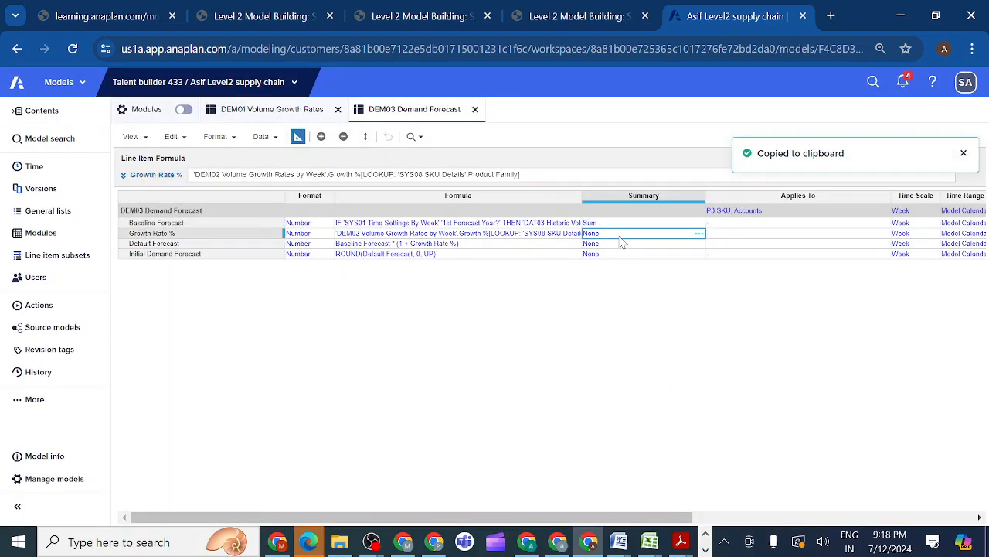
key("ctrl+v")
key("Down")
key("ctrl+v")
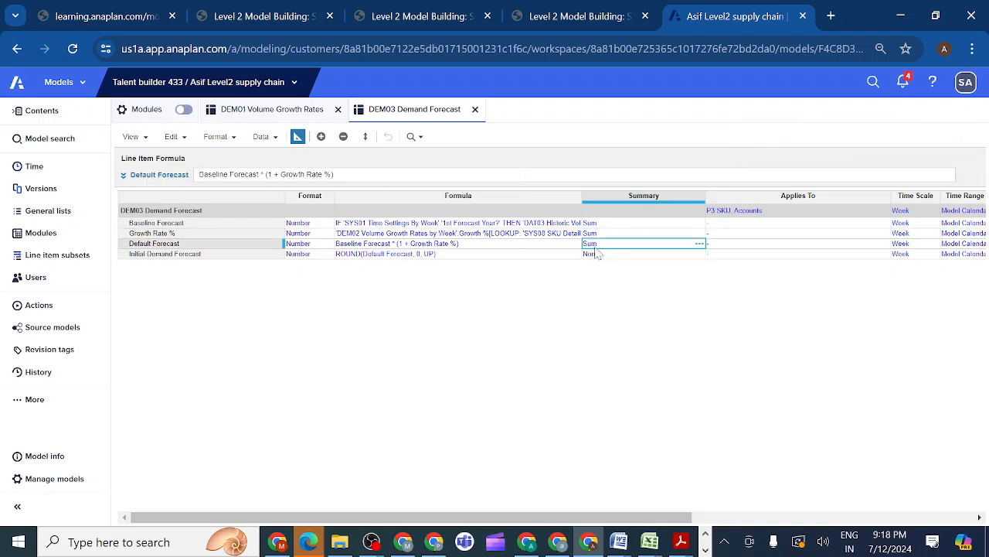
key("Down")
key("ctrl+v")
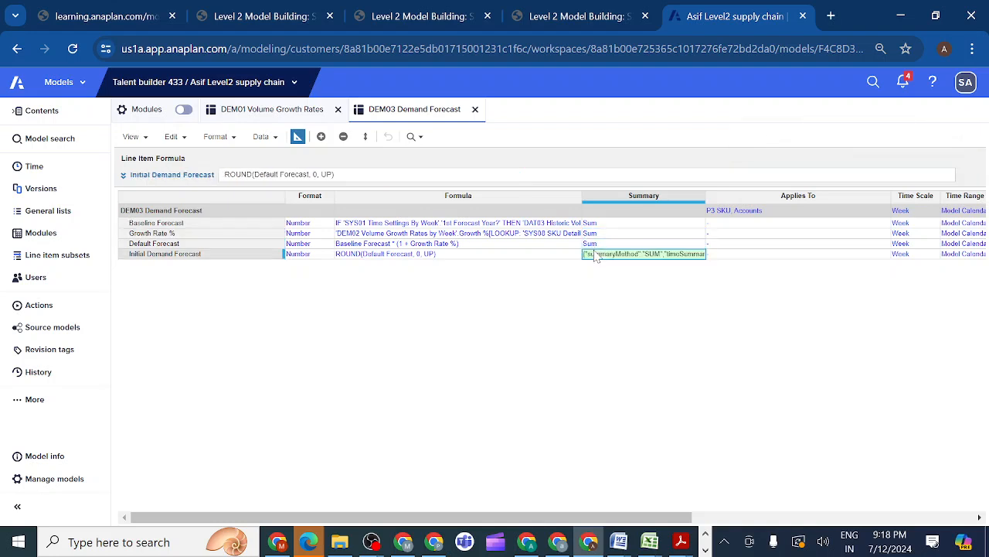
left_click(297, 139)
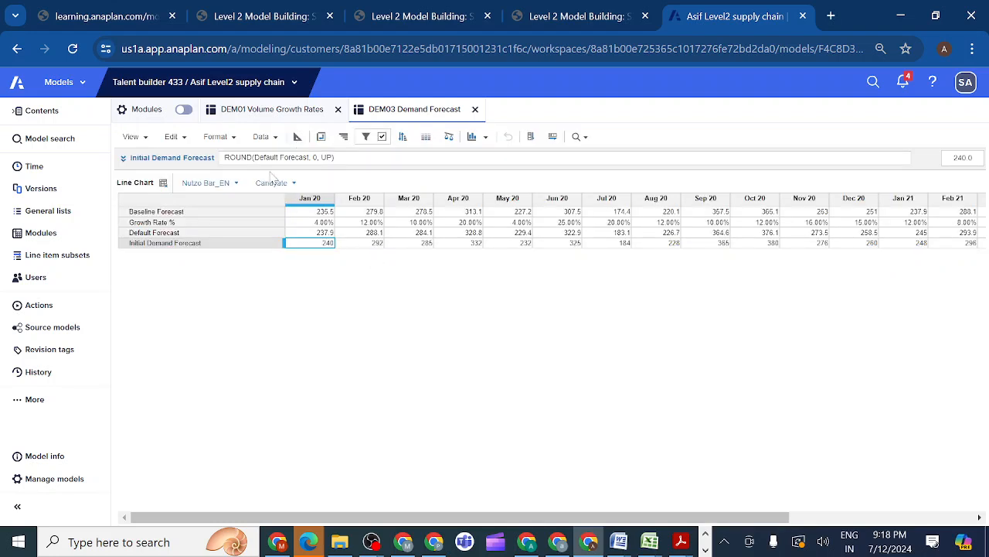
Save the Line Chart view again after the summary method changes
left_click(139, 137)
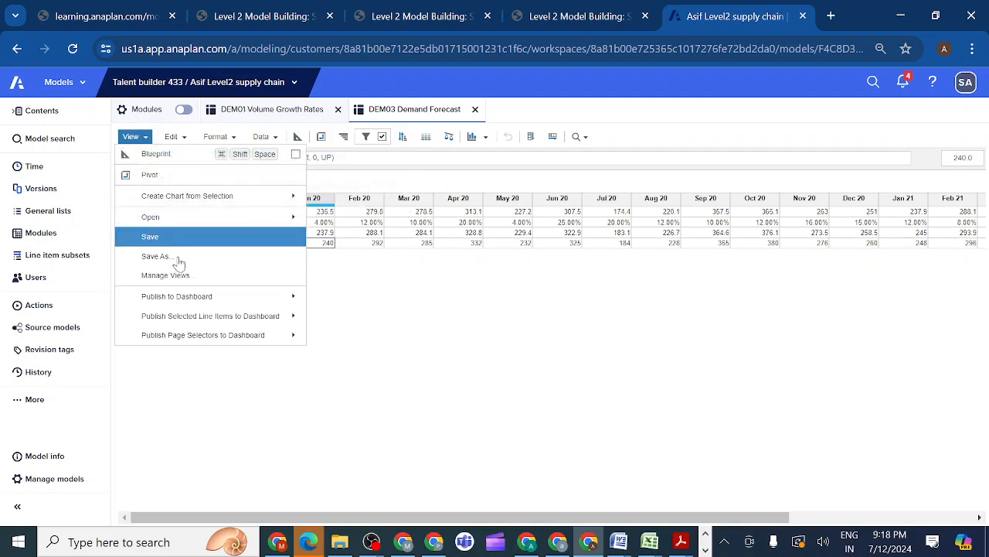
left_click(188, 239)
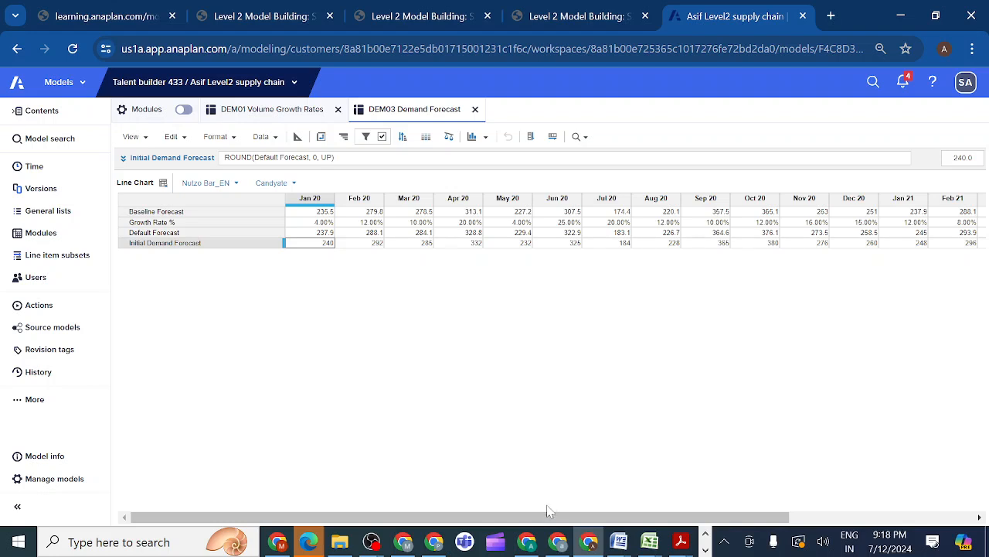
mouse_move(552, 523)
left_mouse_down()
mouse_move(840, 507)
mouse_move(557, 537)
left_mouse_up()
mouse_move(369, 545)
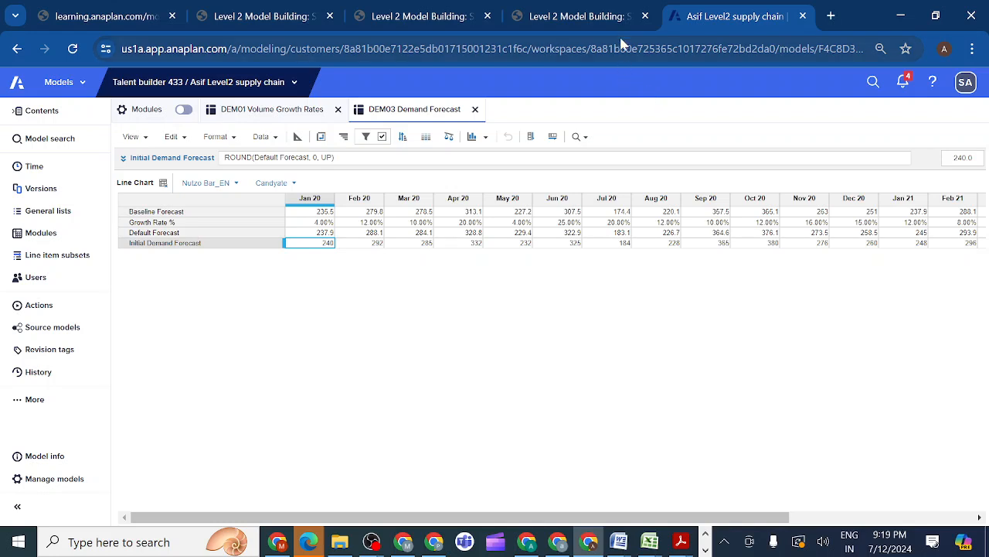
Recheck the course's line item requirement and show only Baseline Forecast and Initial Demand Forecast in the Line Chart view
left_click(624, 13)
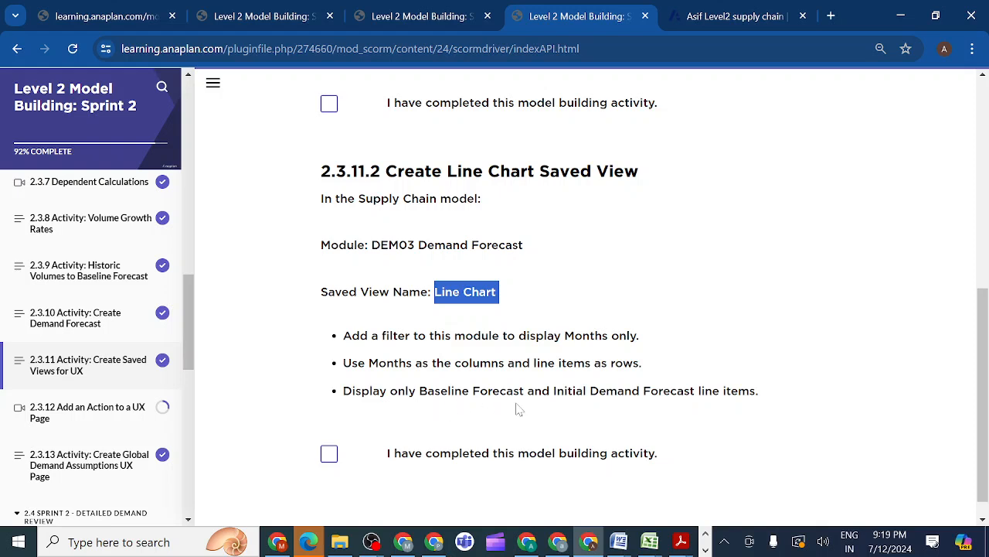
left_click(726, 17)
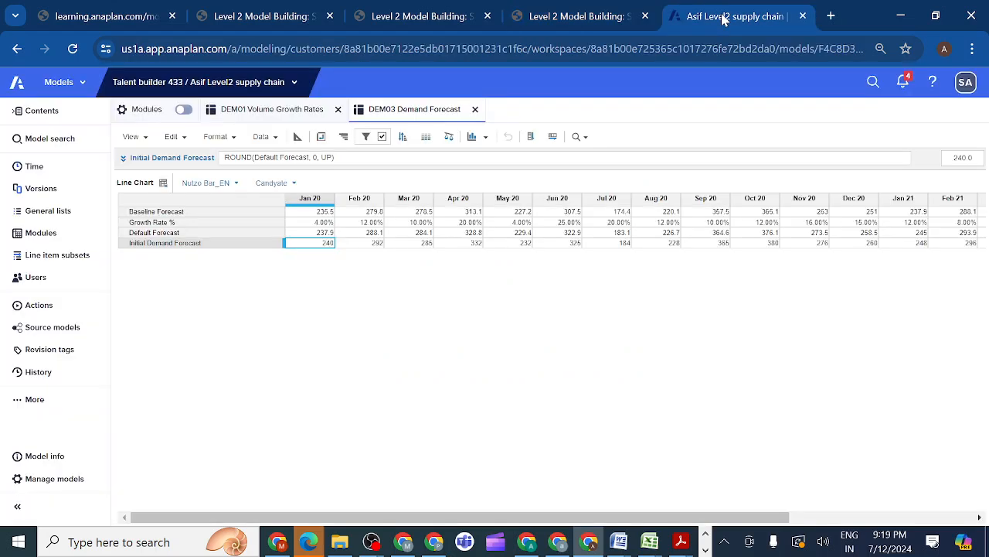
left_click(145, 215)
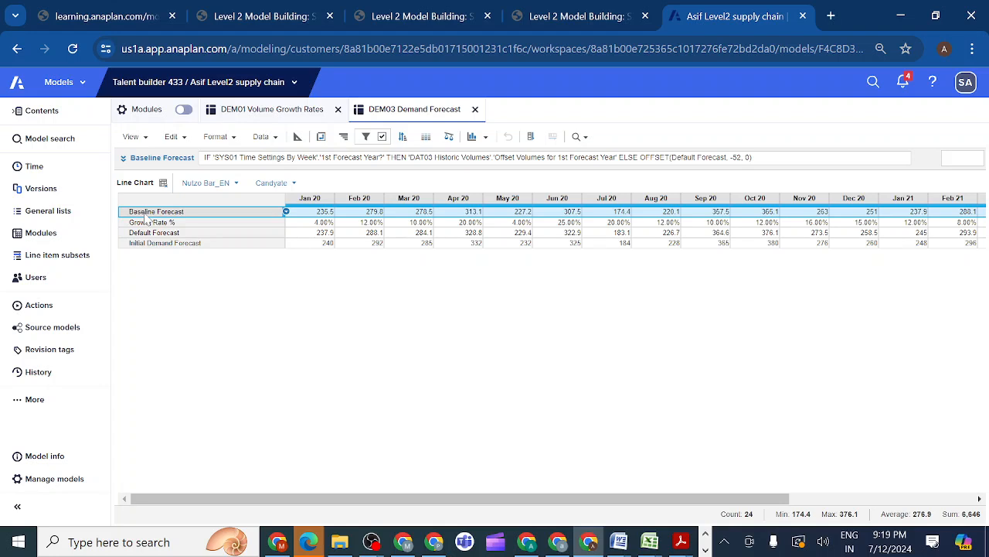
left_click(149, 244, "ctrl")
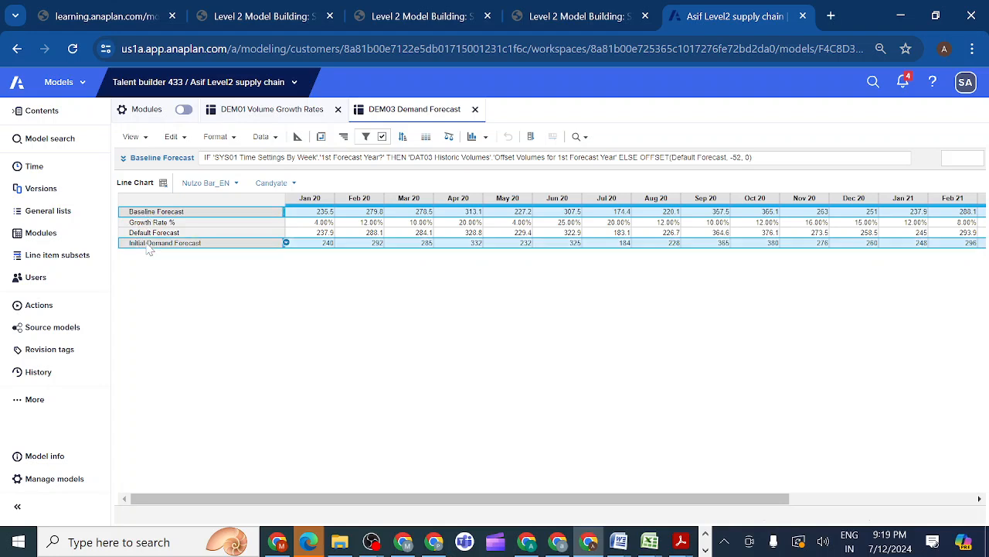
left_click(234, 138)
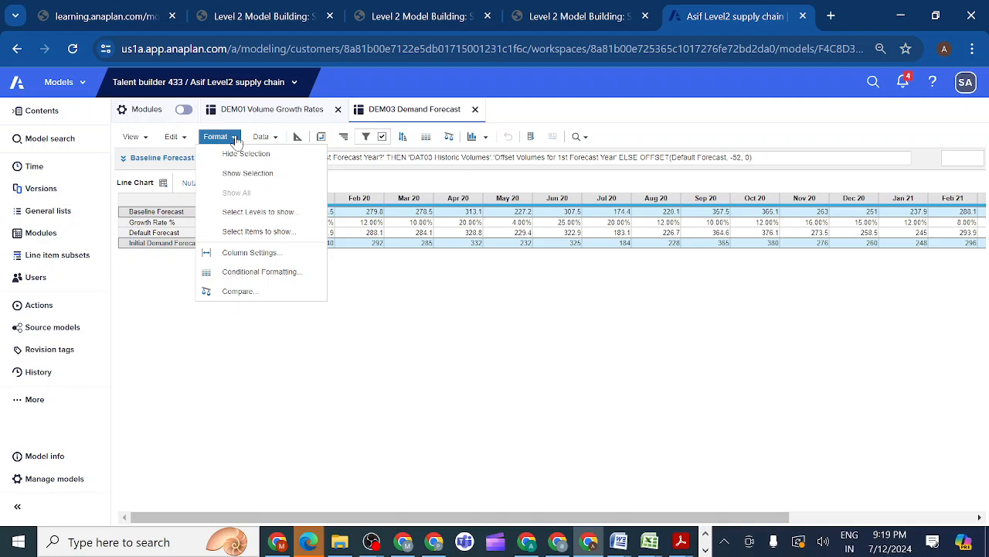
left_click(255, 173)
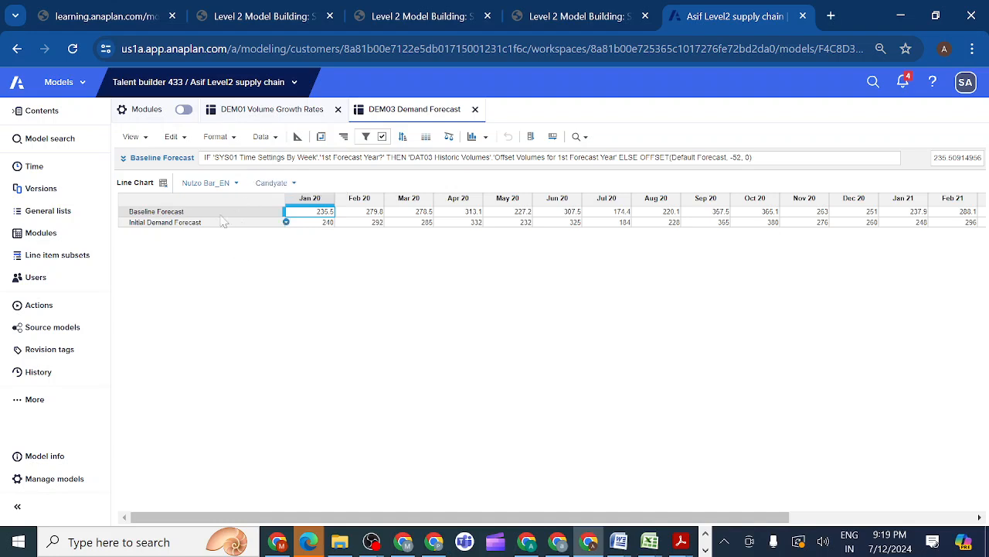
Overwrite the Line Chart saved view with the layout limited to the two forecast line items
left_click(145, 140)
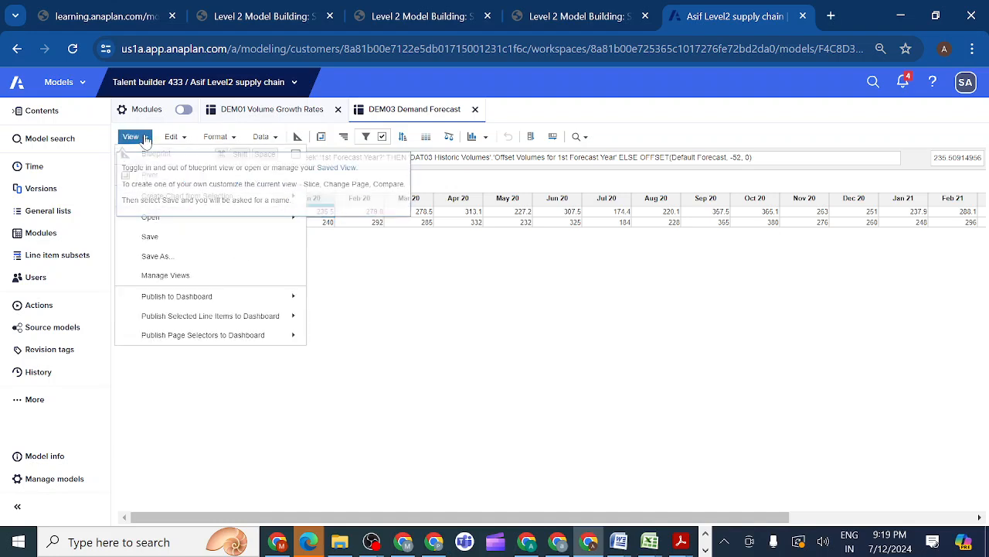
left_click(176, 236)
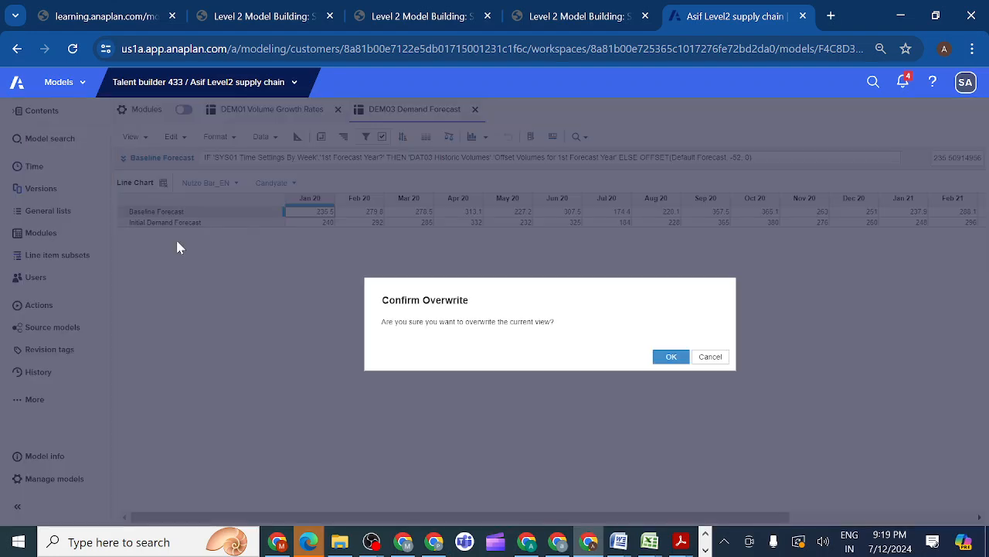
left_click(672, 356)
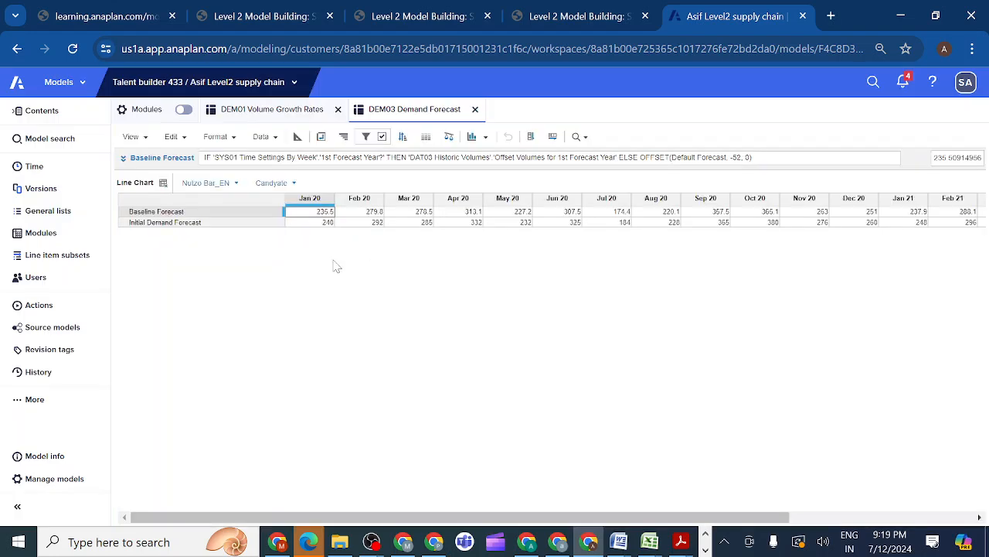
Switch DEM03 Demand Forecast back to its default view and examine the Baseline Forecast row across weeks, months and years
left_click(163, 183)
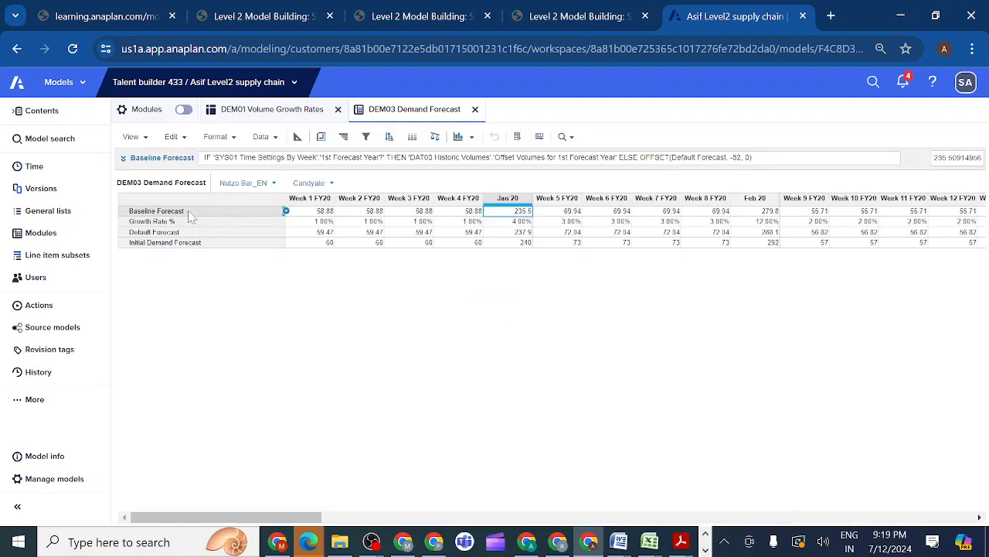
left_click(190, 215)
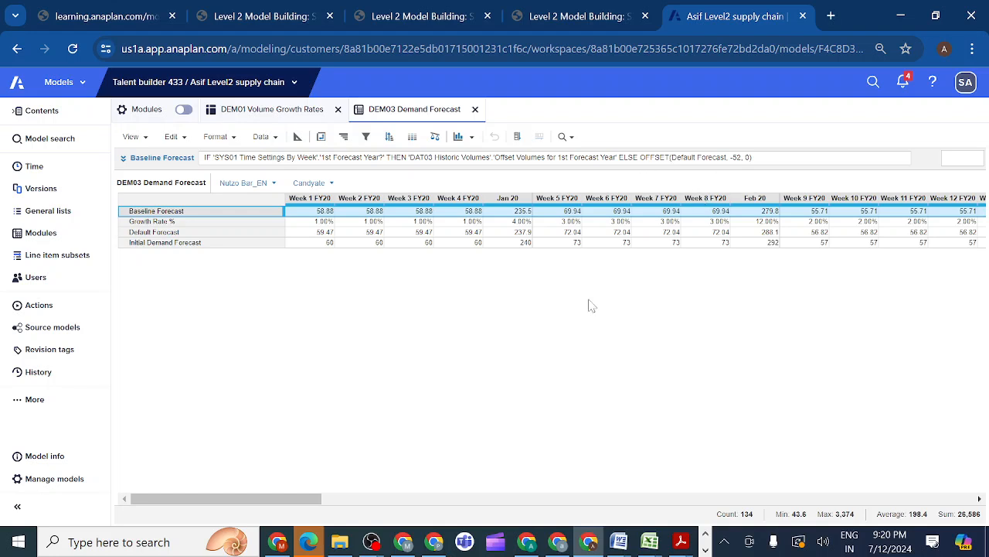
left_click_drag(260, 504, 639, 506)
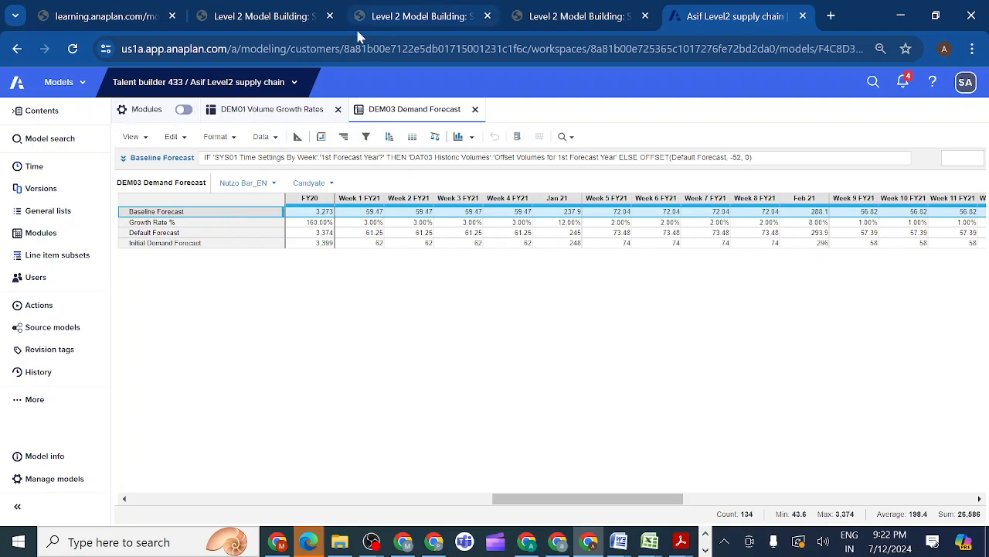
Return to the course and mark activity 2.3.11.2 Create Line Chart Saved View as completed
left_click(617, 19)
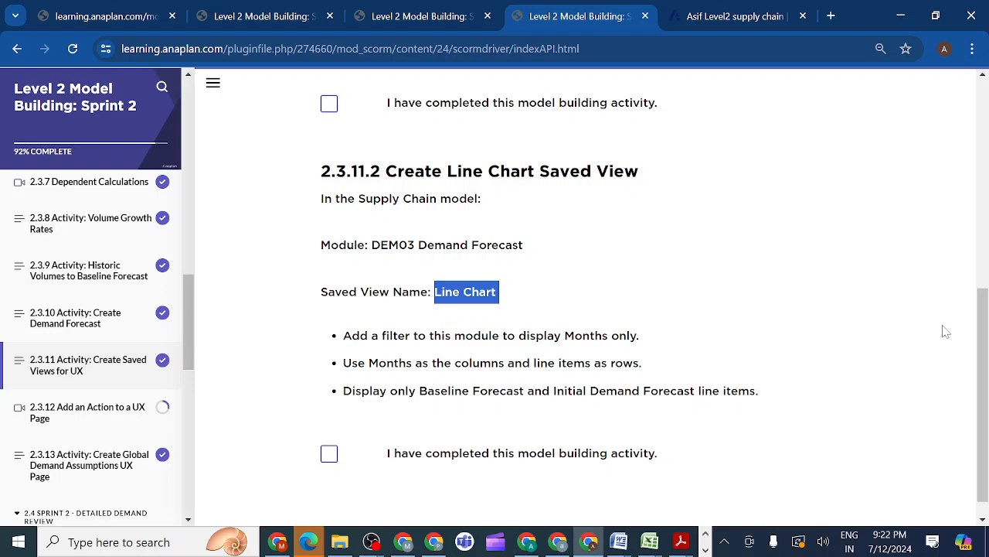
left_click_drag(983, 350, 983, 362)
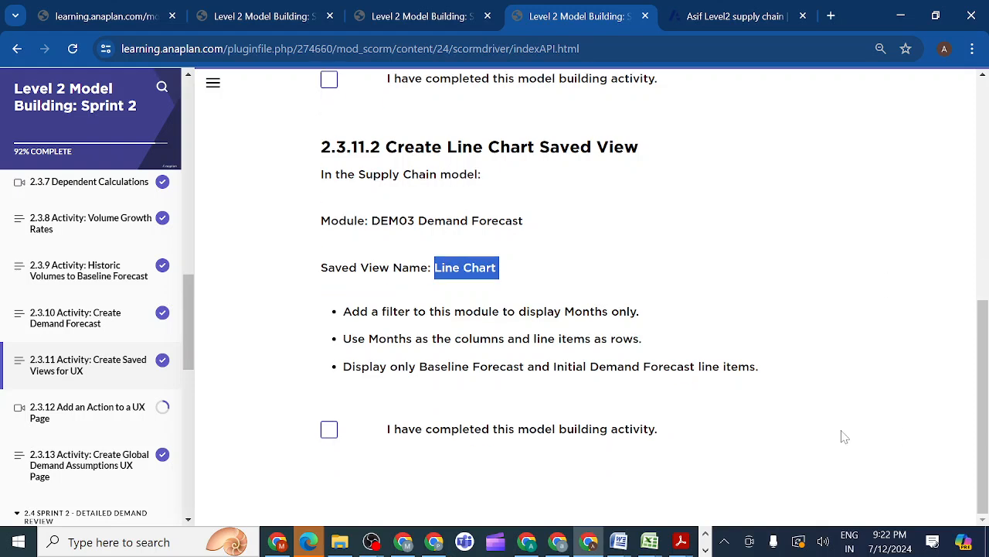
left_click(329, 429)
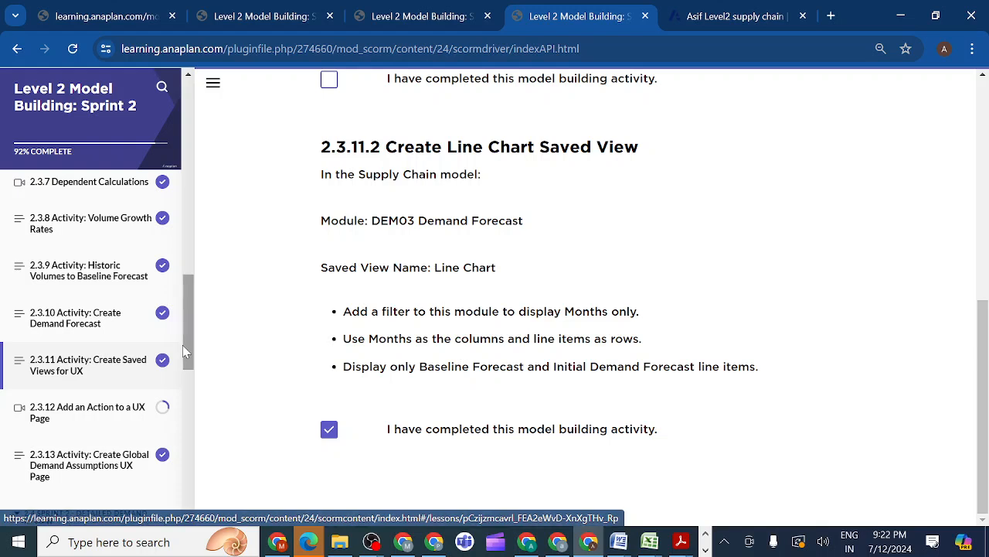
Open lesson 2.3.12 Add an Action to a UX Page and go down to its video
scroll(183, 363, "down", 1)
scroll(184, 367, "down", 1)
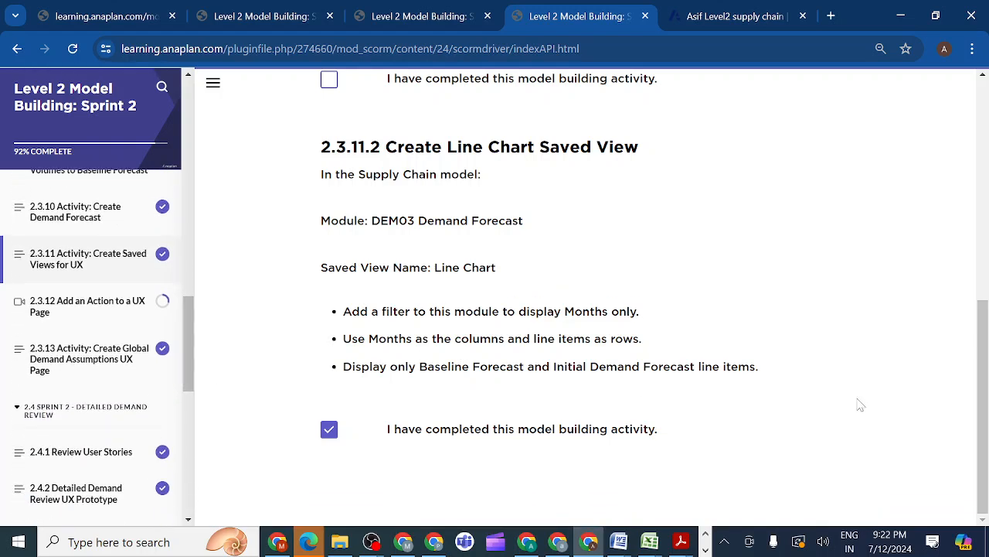
left_click(78, 306)
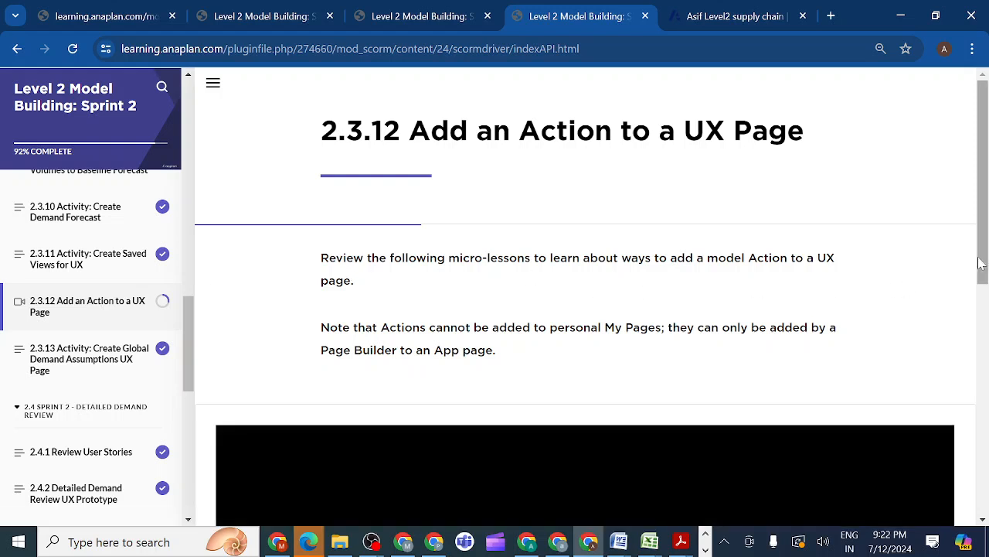
left_click_drag(978, 266, 980, 430)
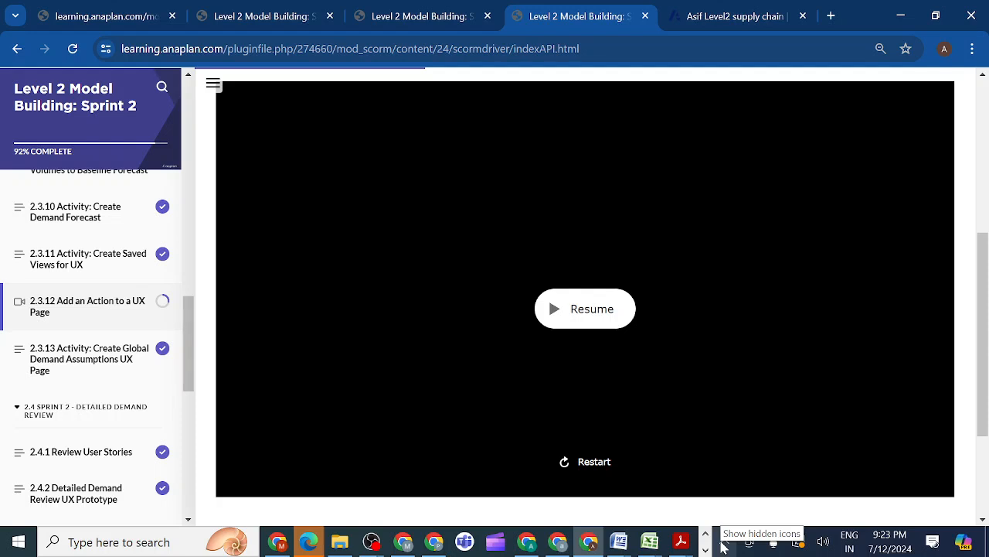
left_click(723, 545)
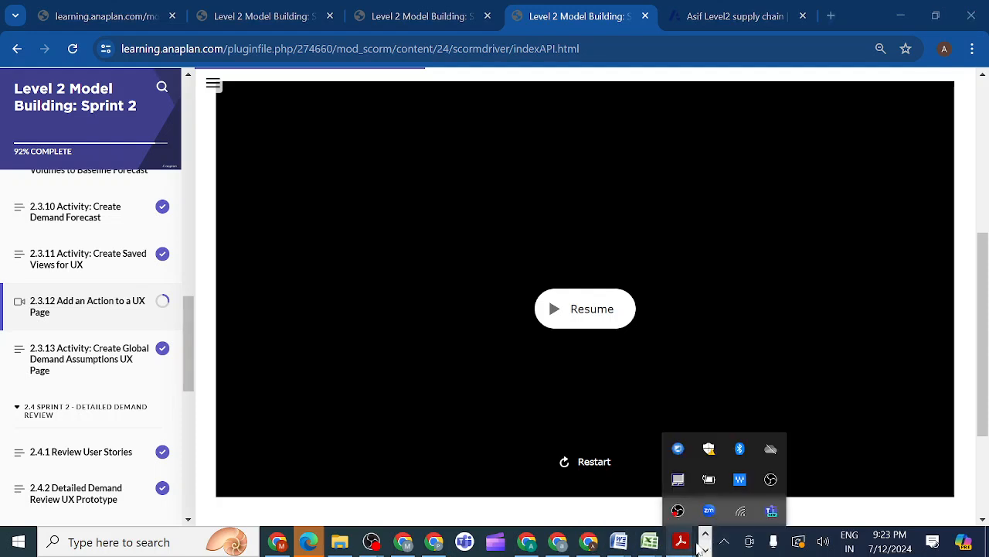
left_click(706, 549)
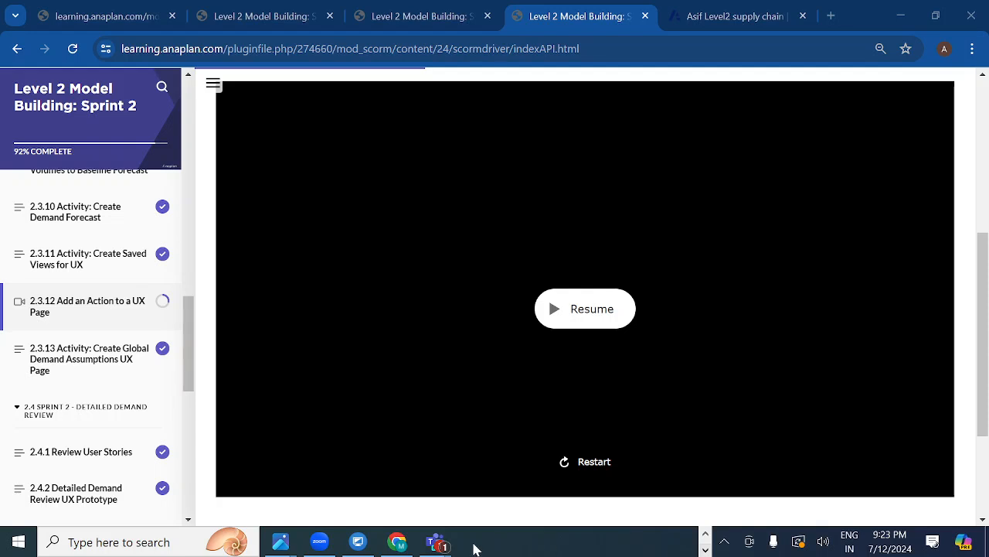
mouse_move(445, 546)
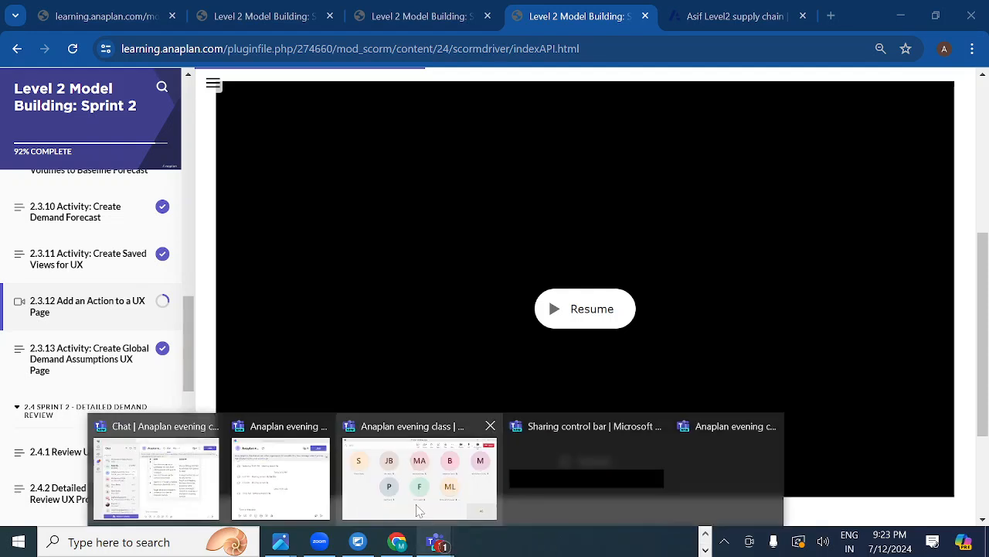
Look in on the Teams class meeting, then return to the course and restart the Configure an Action Card demo from the beginning
left_click(418, 510)
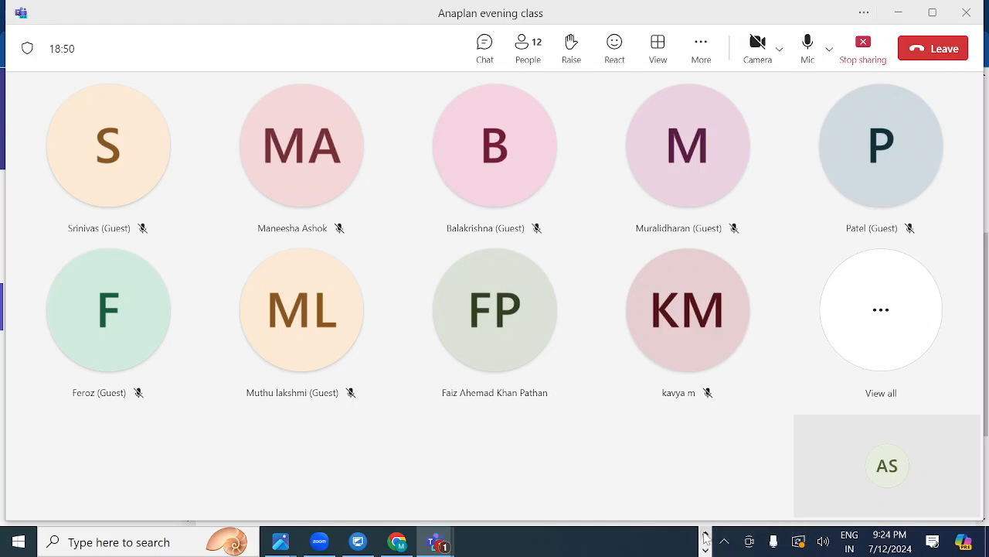
left_click(705, 539)
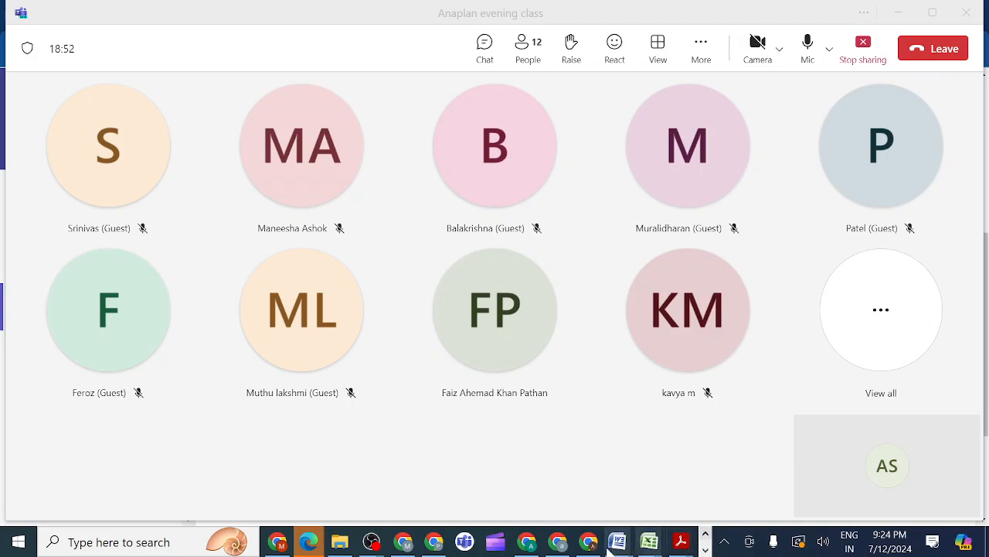
mouse_move(593, 547)
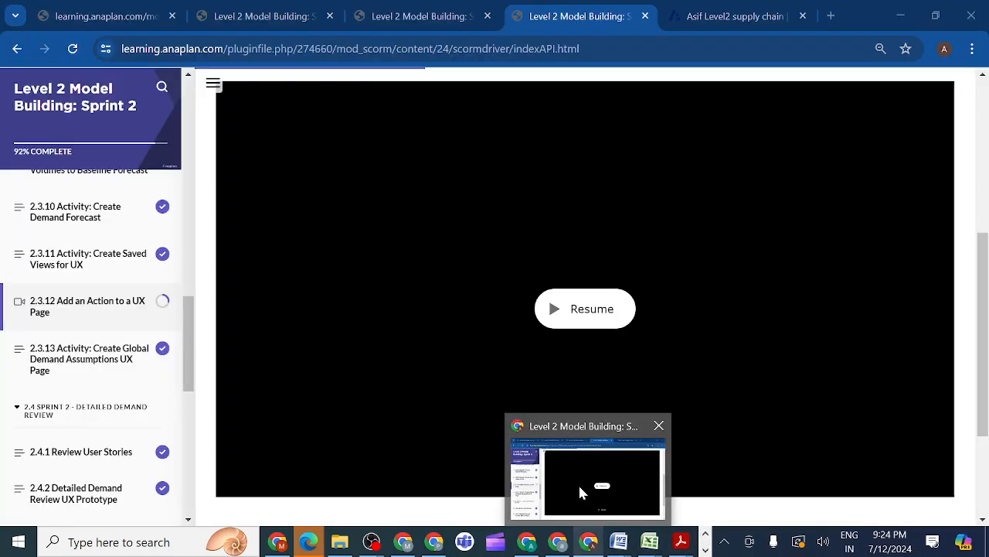
left_click(581, 491)
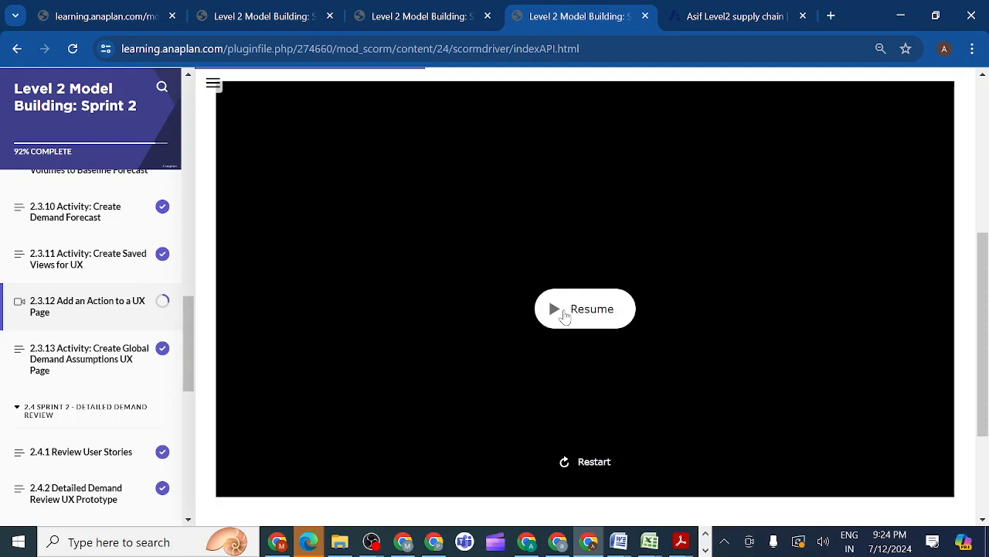
left_click(565, 466)
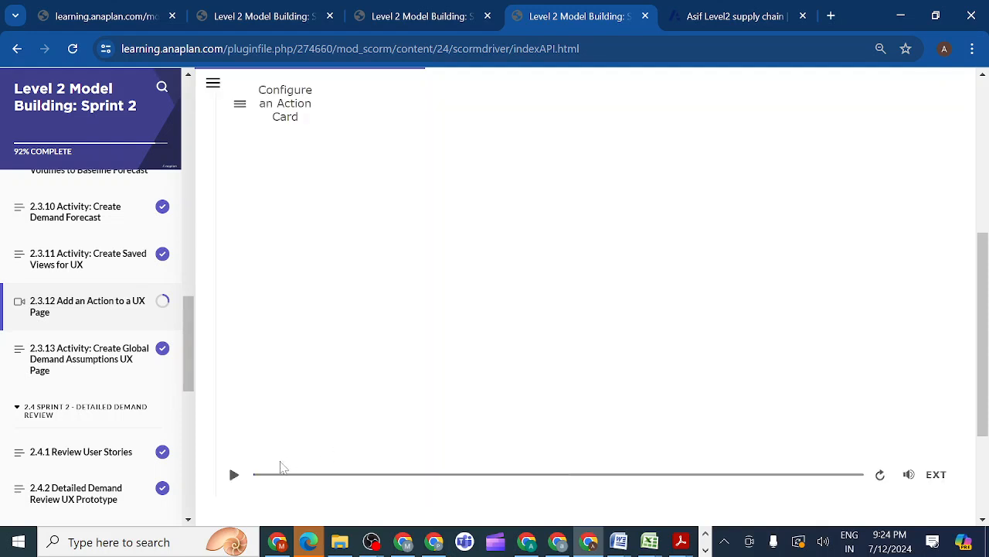
left_click(234, 475)
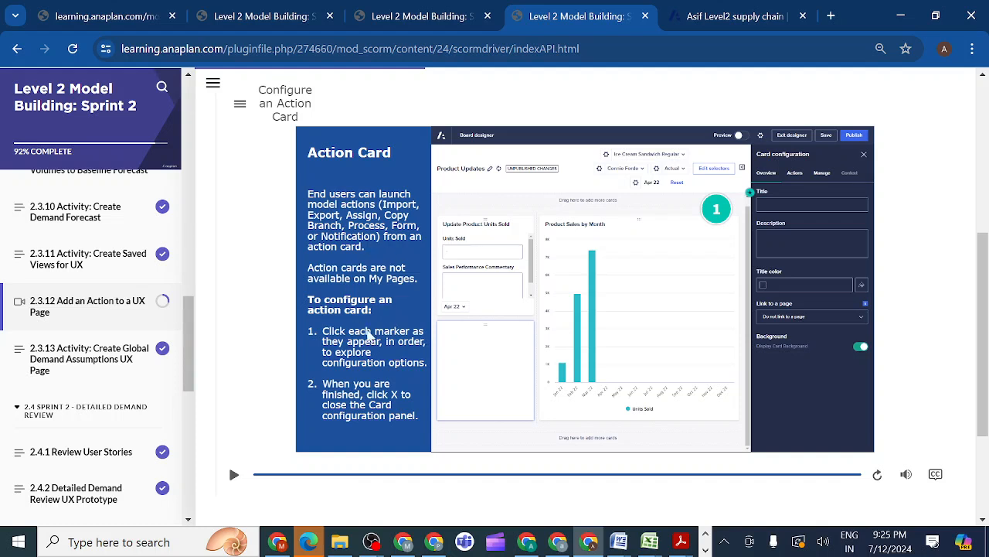
Explore the Title and Description markers in the card configuration demo for the Import Actuals card
left_click(748, 197)
left_click(751, 193)
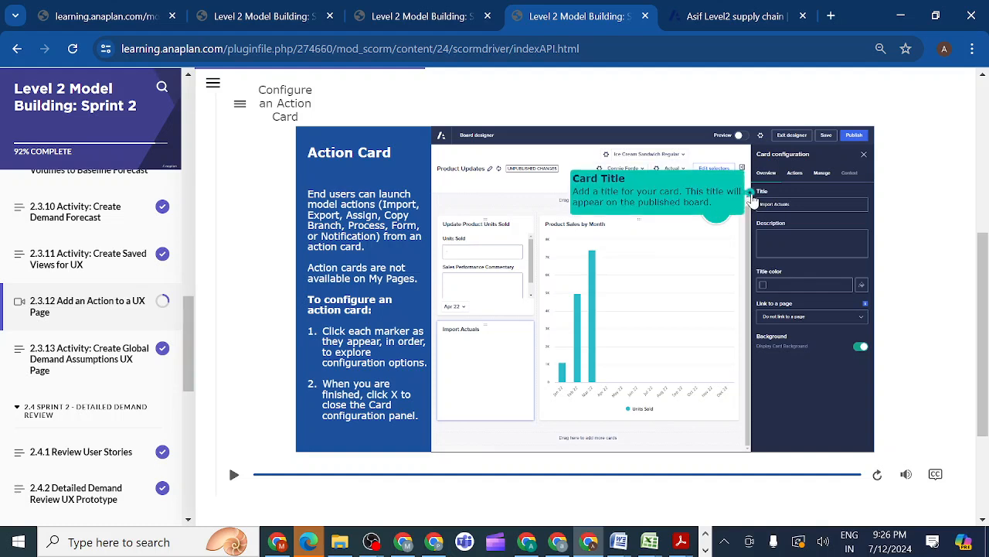
left_click(751, 195)
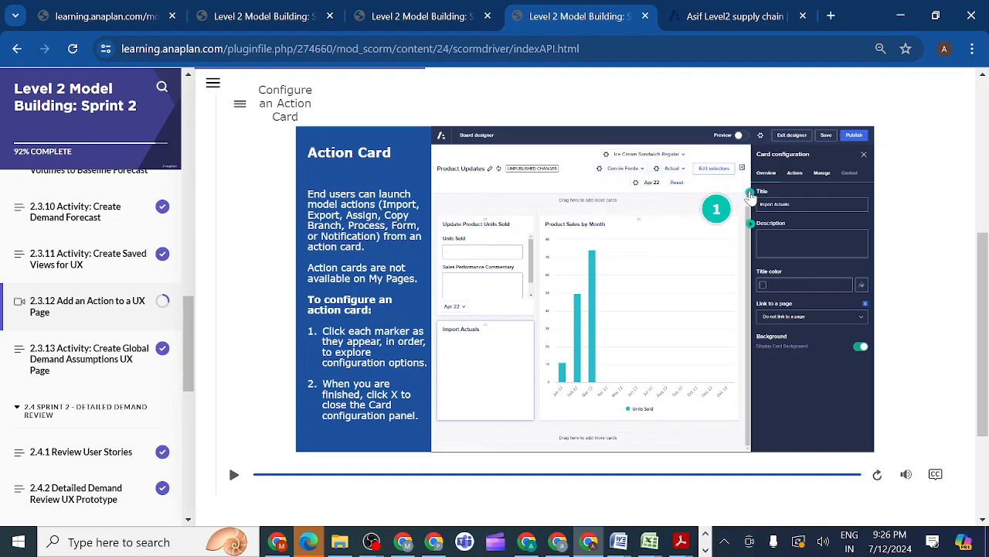
left_click(750, 196)
left_click(752, 227)
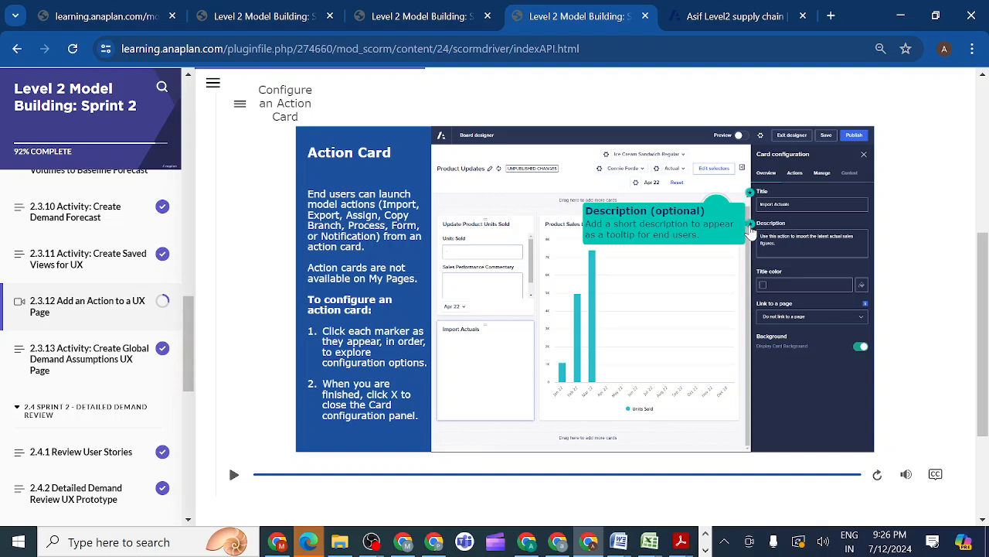
left_click(749, 226)
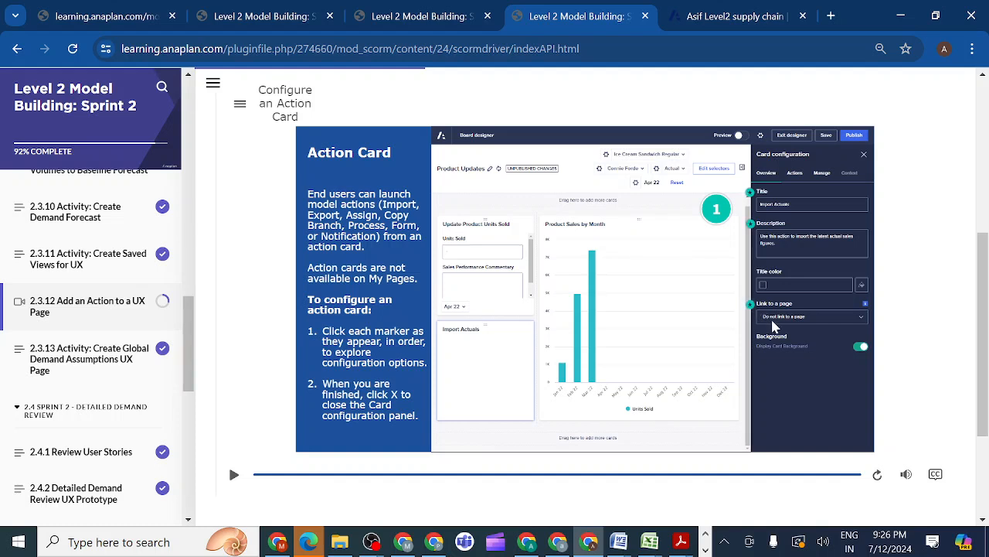
Explore the optional Link to a page and Background markers of the action card demo
left_click(751, 307)
mouse_move(751, 307)
left_click(751, 307)
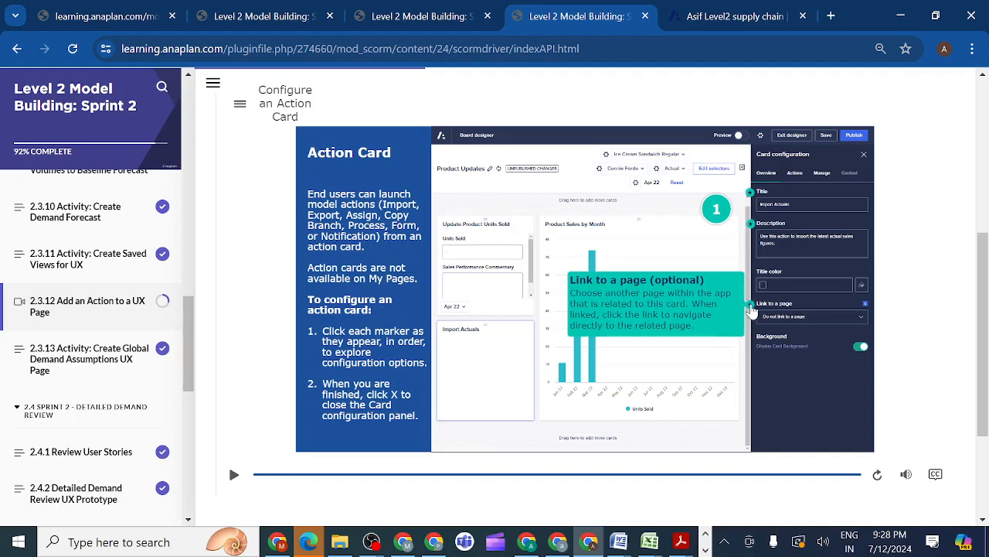
mouse_move(753, 340)
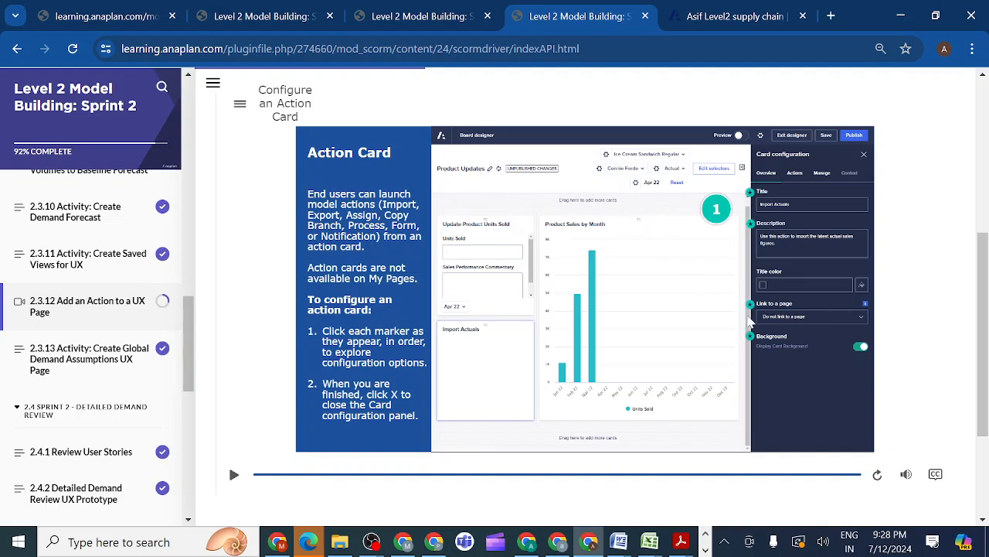
left_click(751, 340)
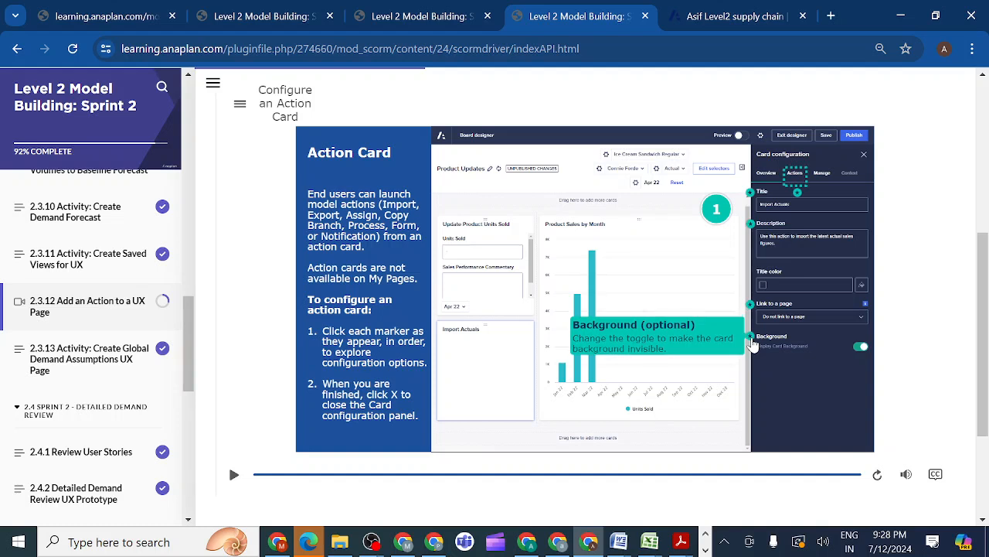
Continue the demo to the card's Actions settings, expand the Import actions and enable Import Units Sold - Actual
left_click(798, 193)
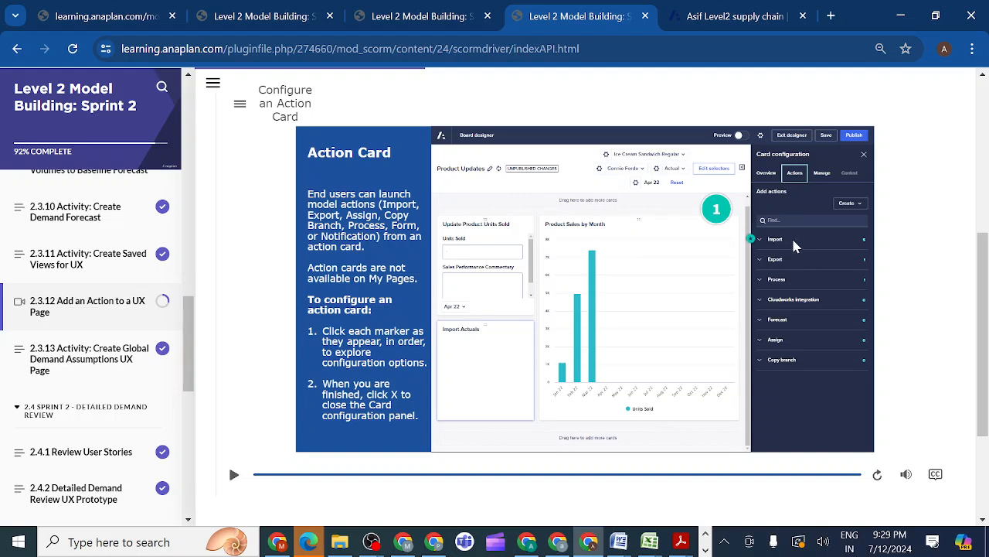
left_click(755, 245)
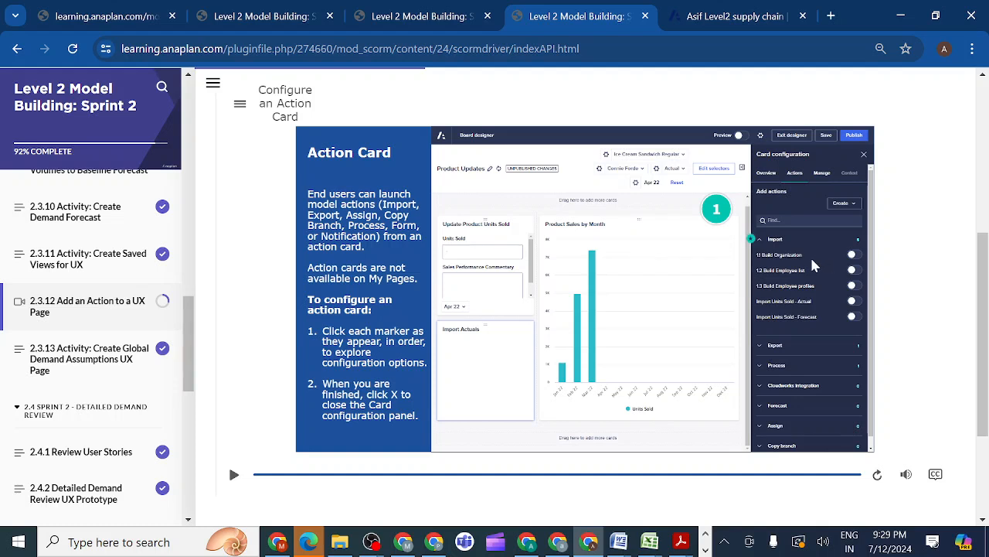
left_click(750, 244)
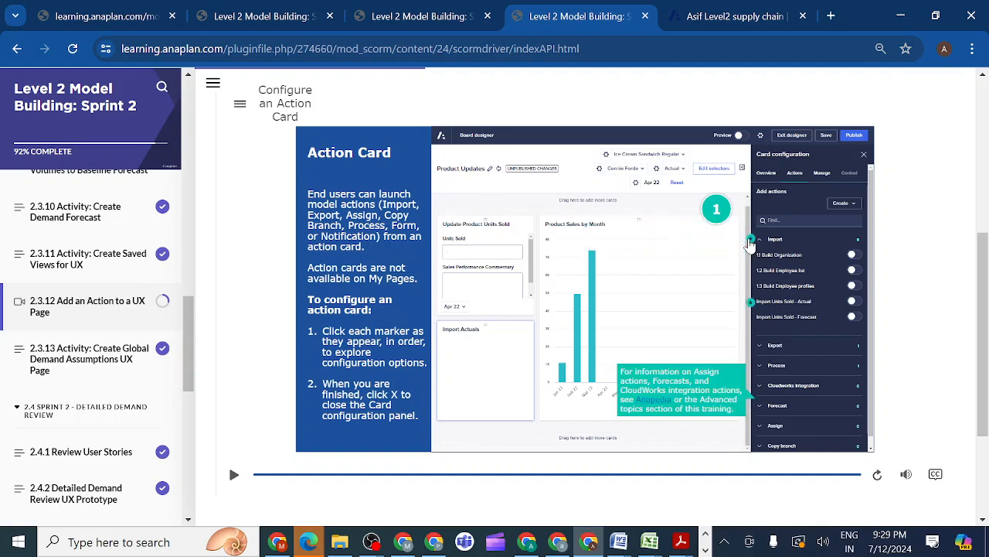
left_click(752, 304)
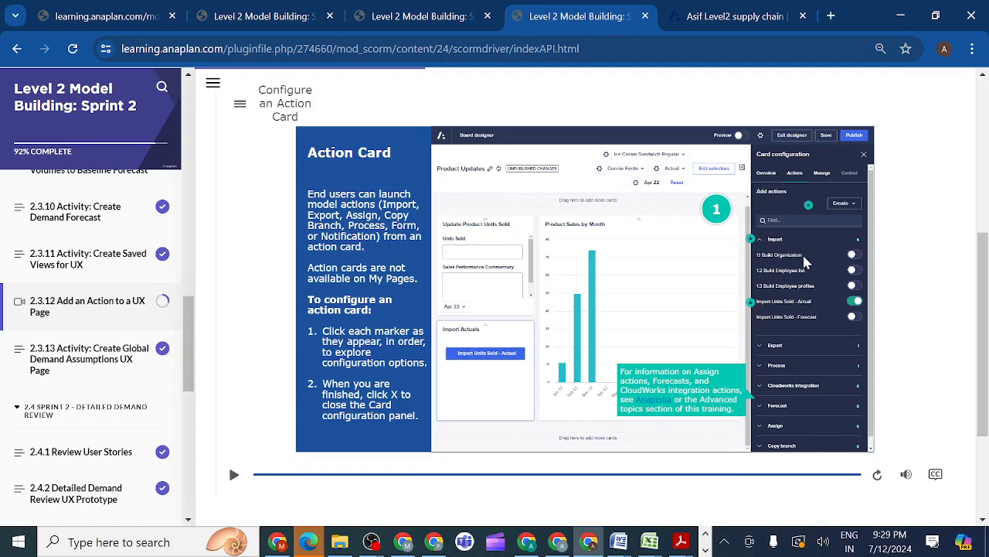
Explore the Create marker in the demo and review the types of action it offers
left_click(810, 209)
mouse_move(755, 310)
mouse_move(810, 211)
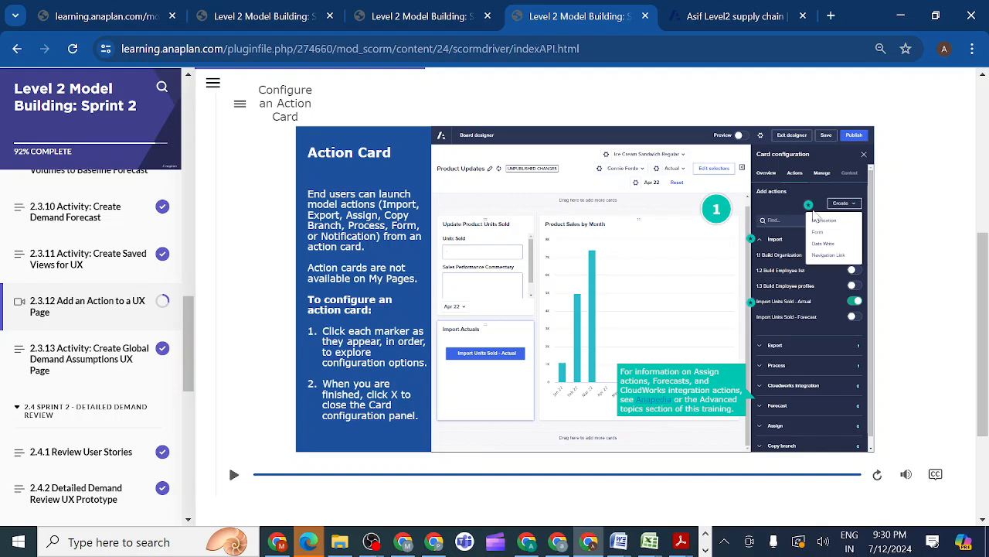
left_click(808, 208)
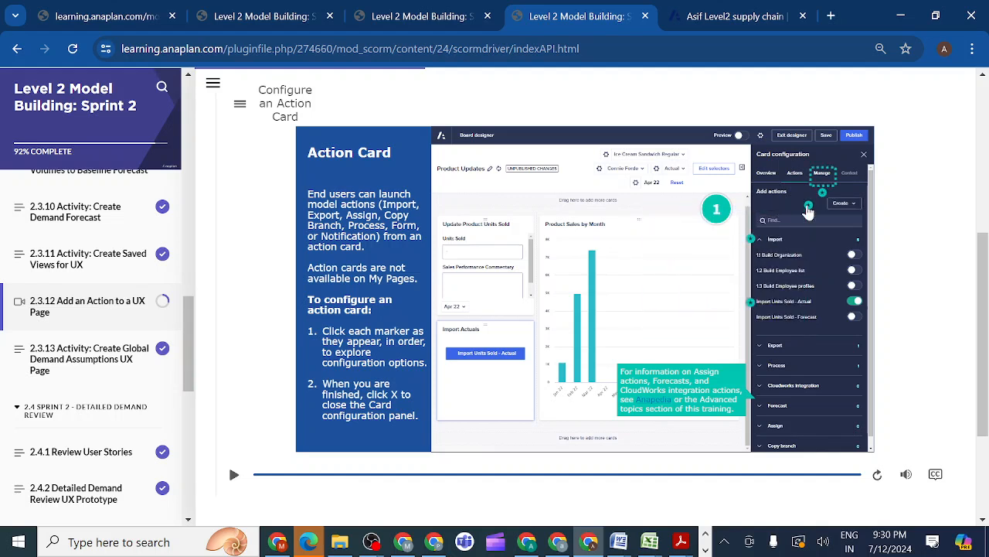
mouse_move(809, 208)
Continue the demo to the card's Manage settings and explore the options of the selected Import Units Sold - Actual action
left_click(823, 194)
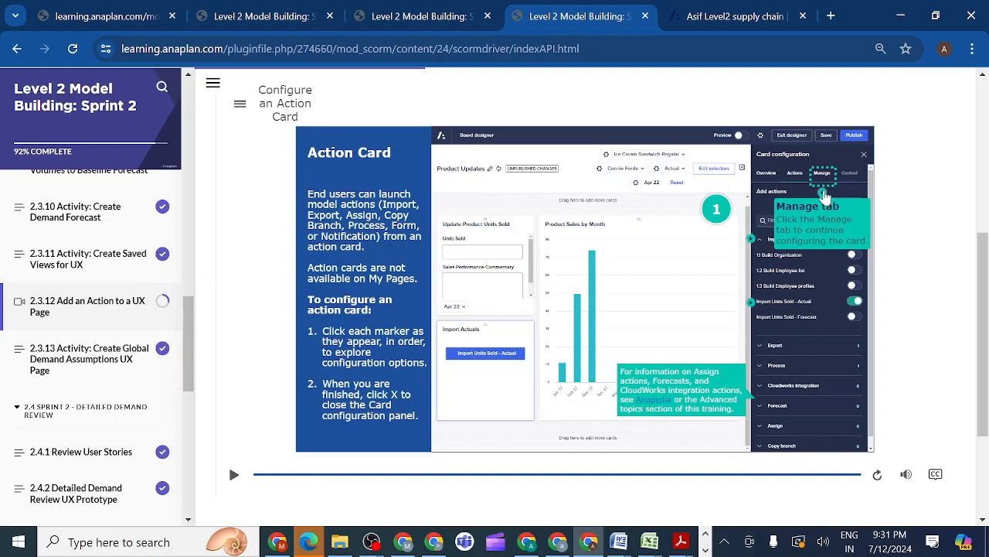
left_click(824, 194)
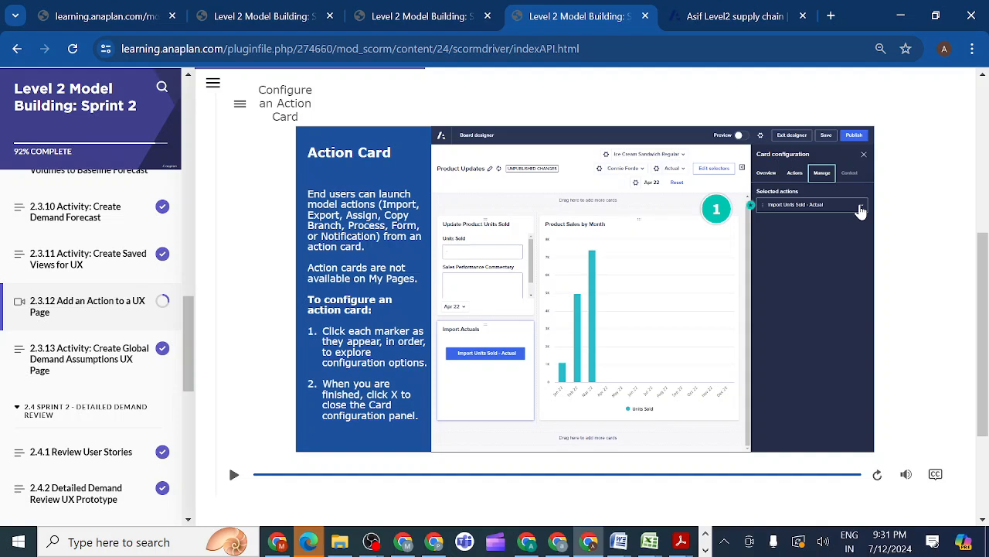
left_click(750, 206)
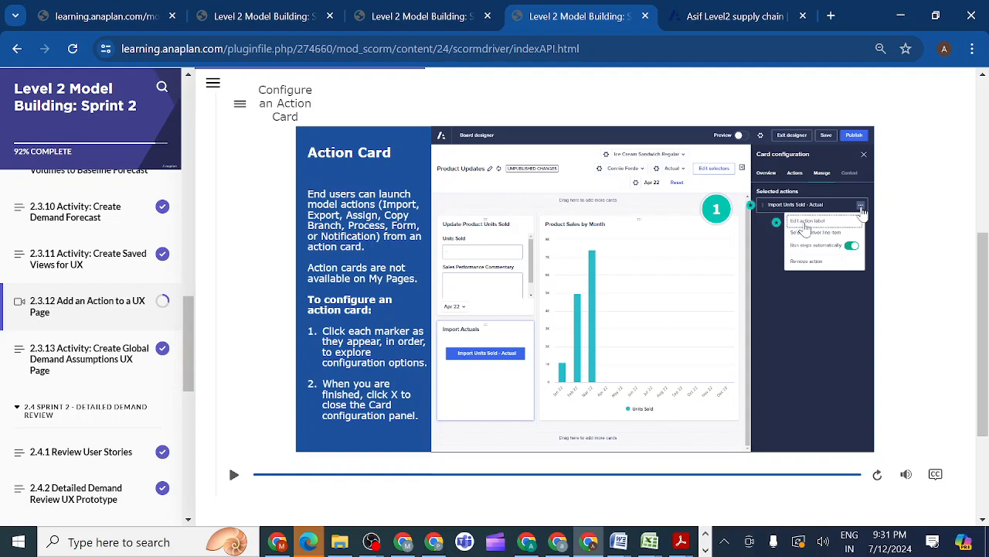
Explore the Edit action label marker and save the label dialog for Import Units Sold - Actual
left_click(777, 224)
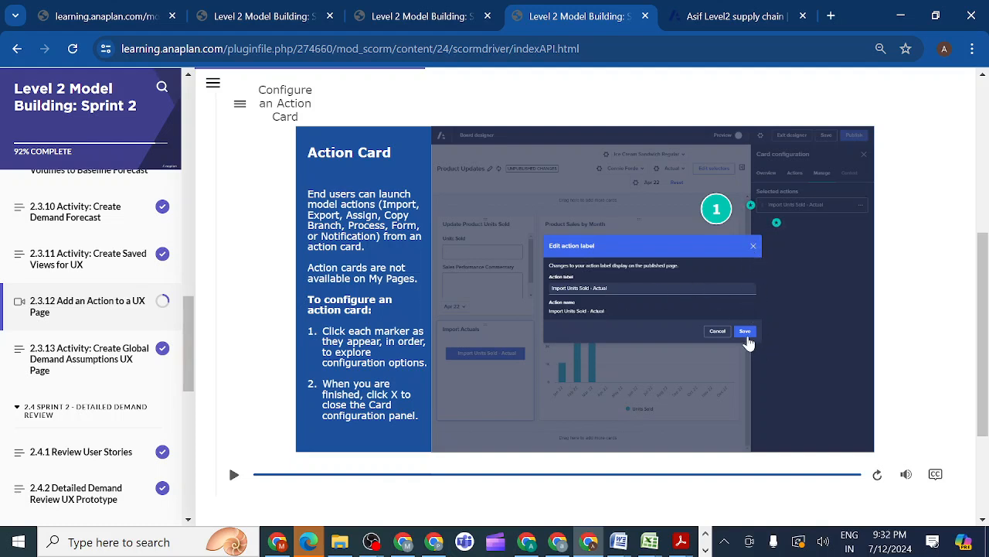
left_click(753, 250)
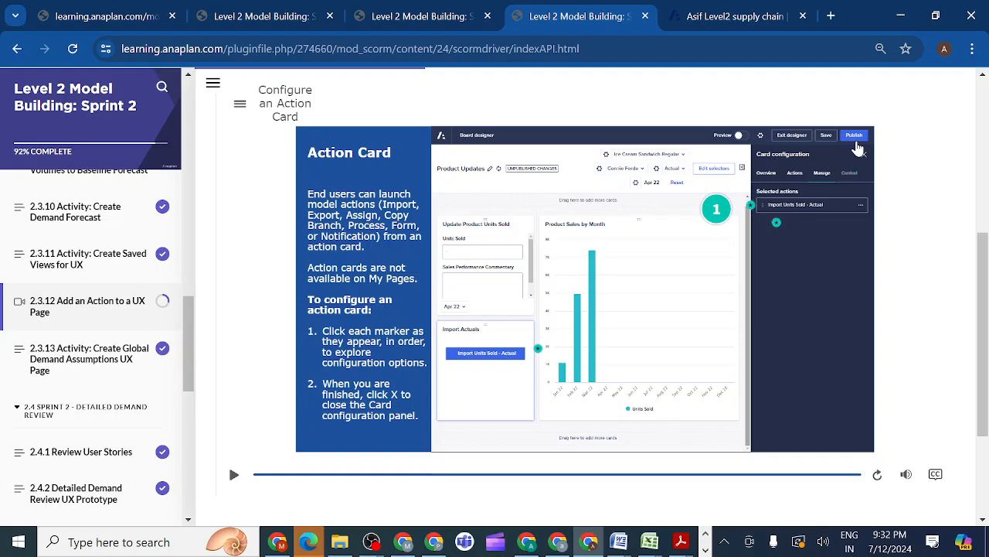
left_click(777, 224)
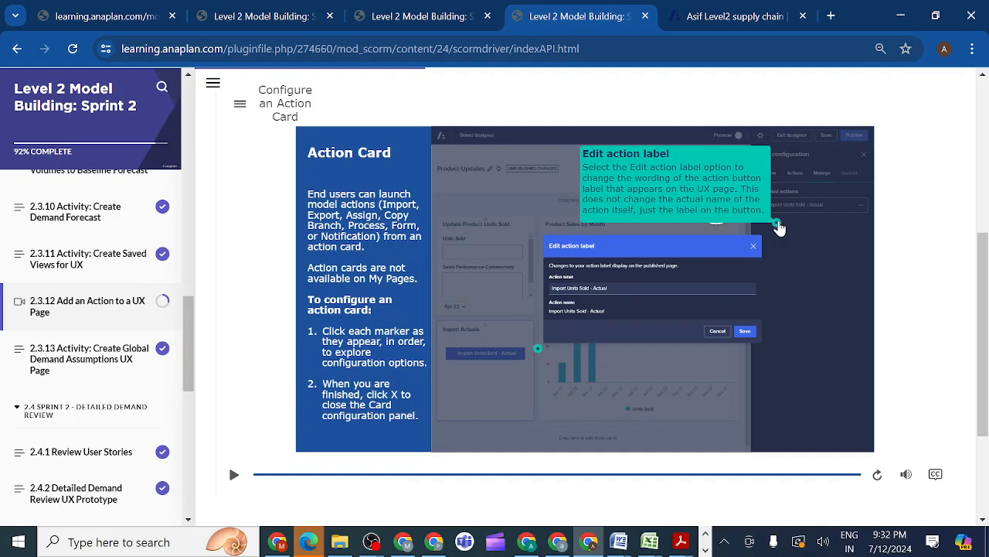
left_click(746, 332)
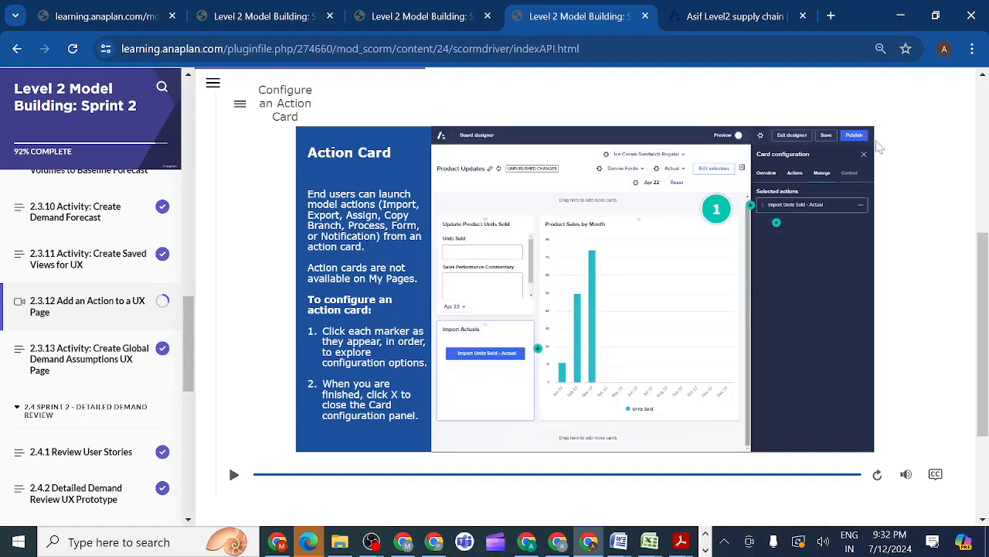
Explore the marker beside the Import Units Sold - Actual button that demonstrates adding an icon to it
left_click(539, 348)
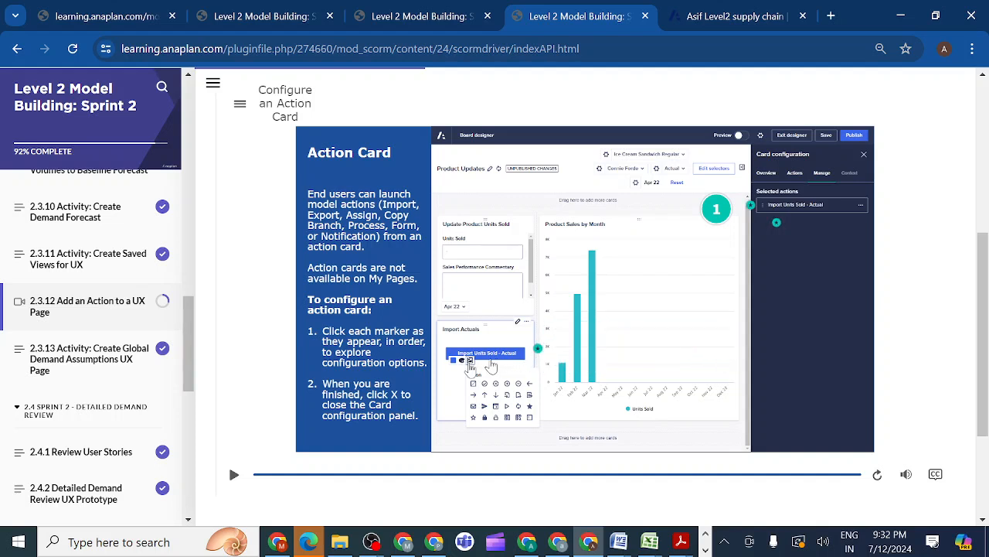
mouse_move(540, 356)
left_click(539, 350)
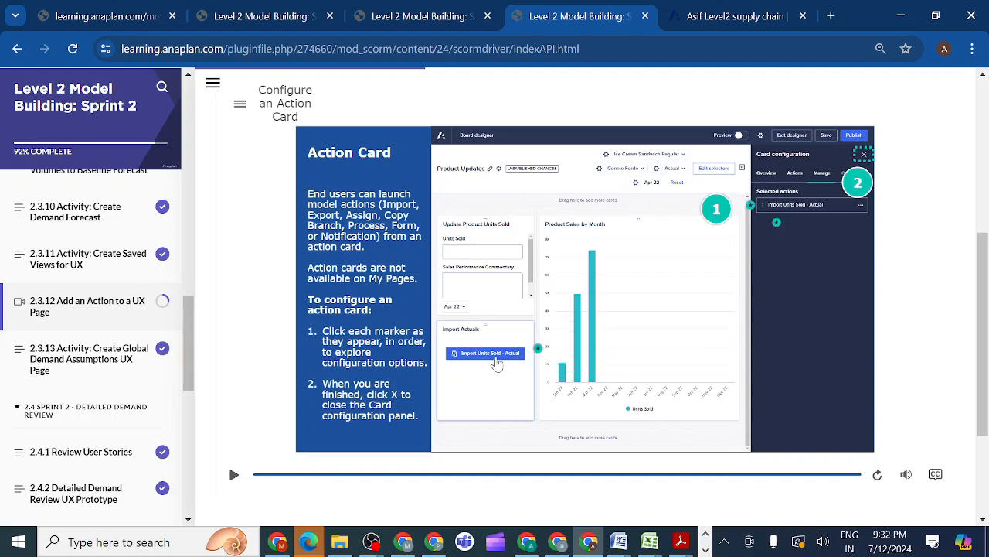
mouse_move(542, 351)
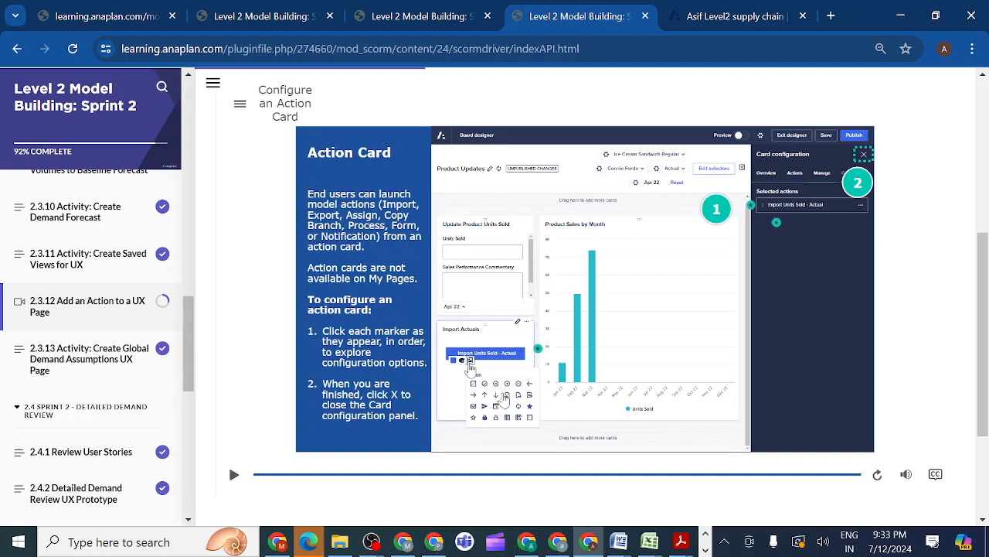
left_click(540, 353)
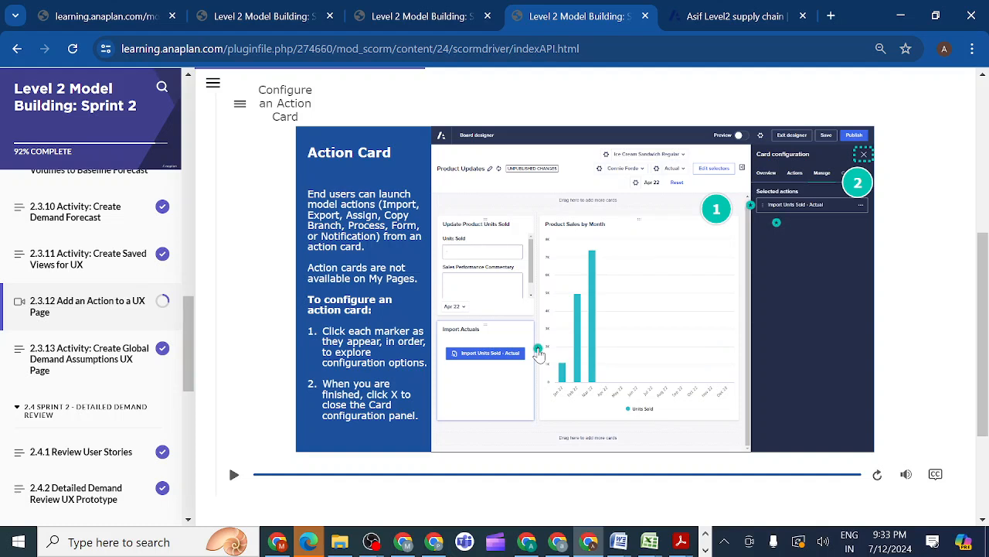
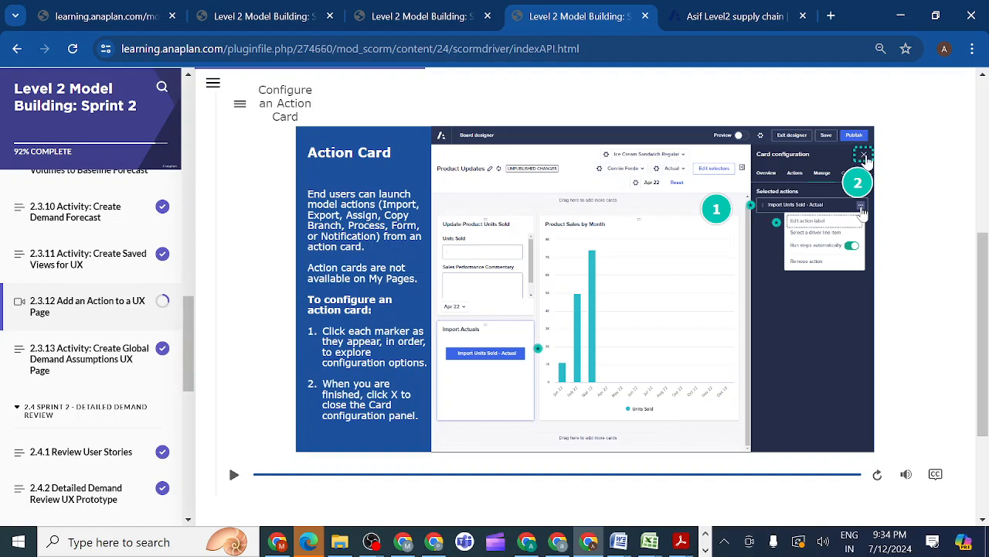
Close the demo's card configuration panel and publish the board with the configured action card
left_click(865, 155)
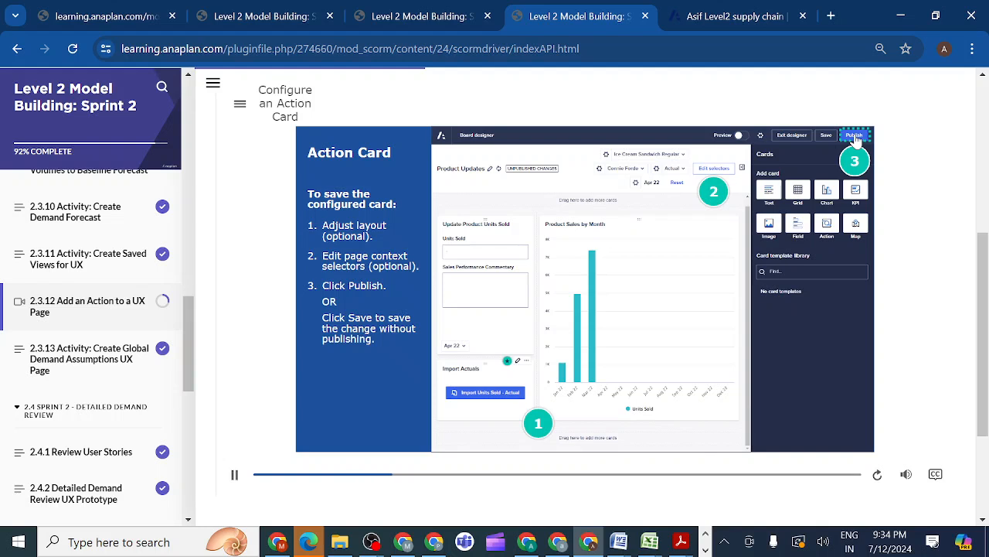
left_click(855, 137)
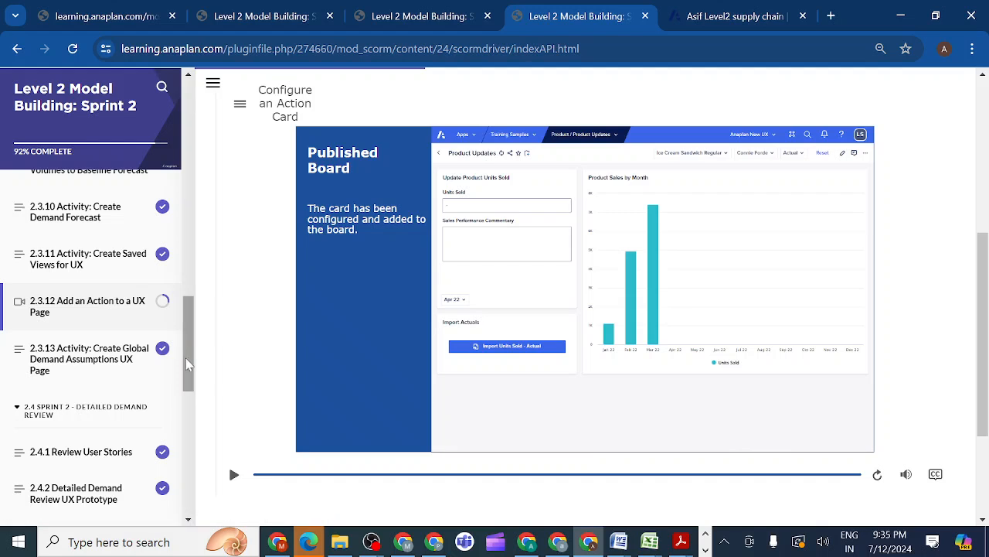
Open lesson 2.3.13 Activity: Create Global Demand Assumptions UX Page and review its prototype, app options and page requirements
left_click_drag(188, 357, 187, 371)
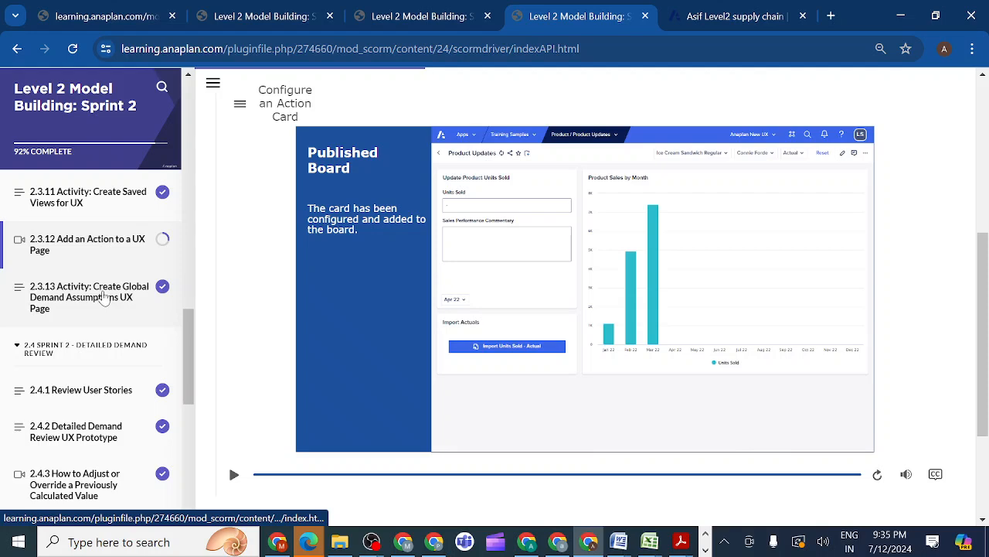
left_click(105, 298)
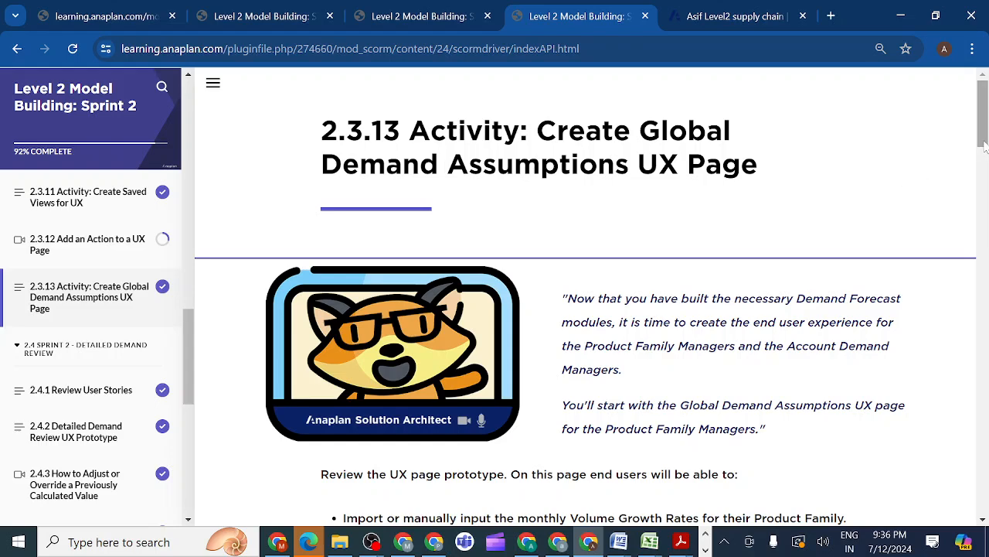
left_click_drag(984, 146, 985, 213)
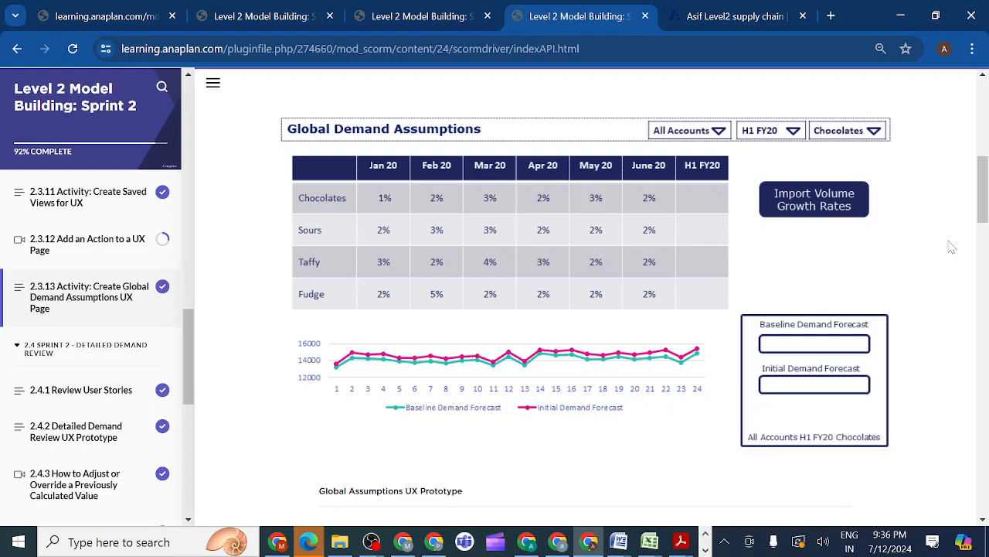
left_click_drag(983, 210, 983, 201)
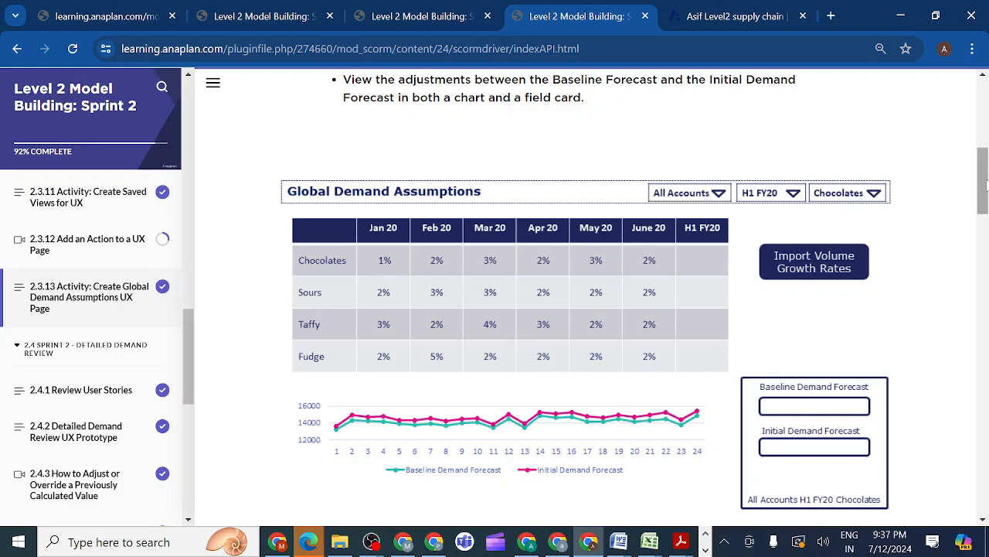
left_click_drag(985, 182, 986, 276)
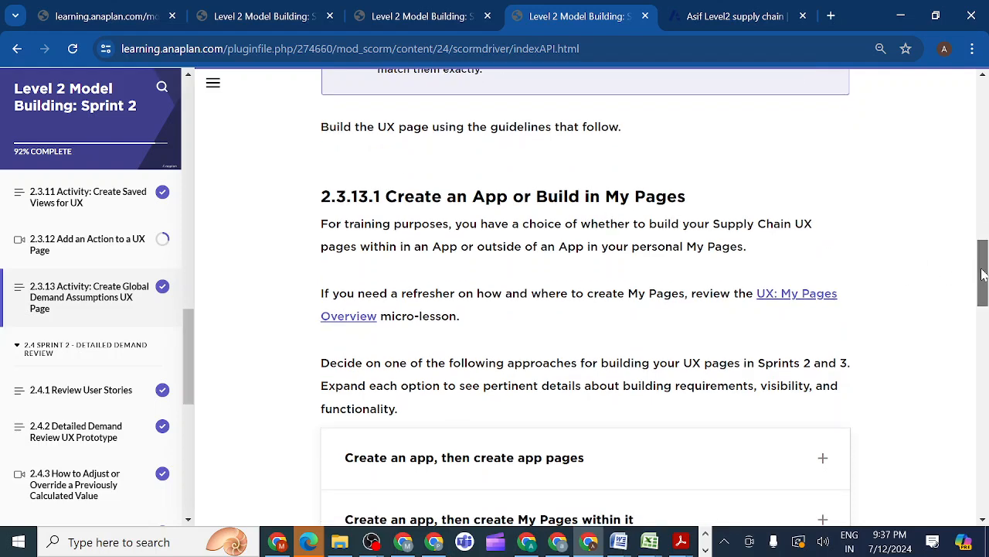
left_click_drag(985, 274, 986, 334)
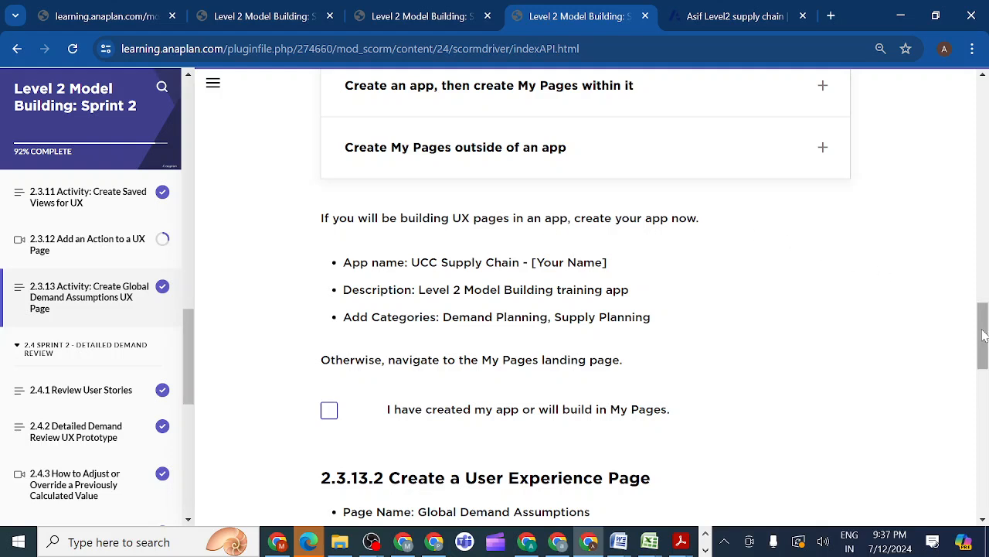
left_click_drag(985, 338, 983, 347)
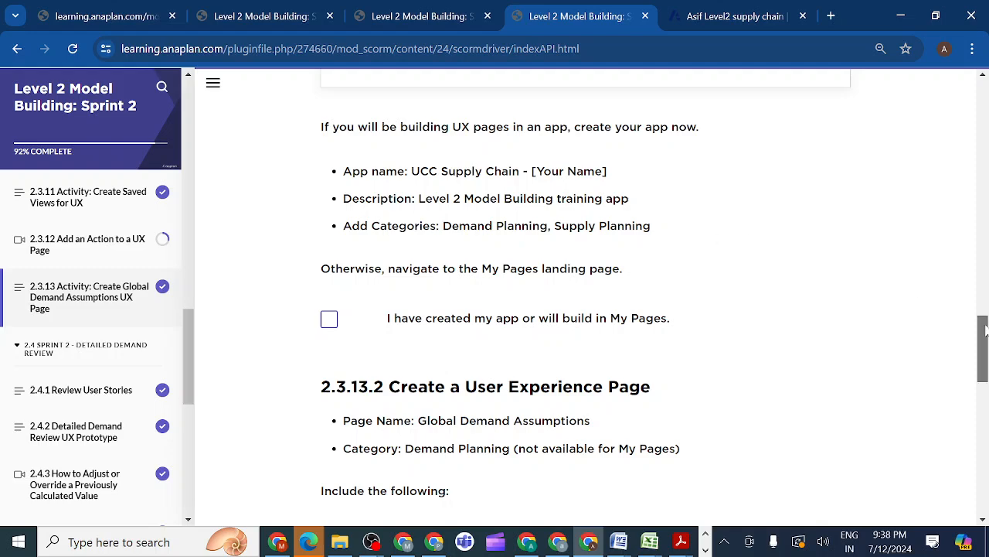
left_click_drag(985, 330, 984, 338)
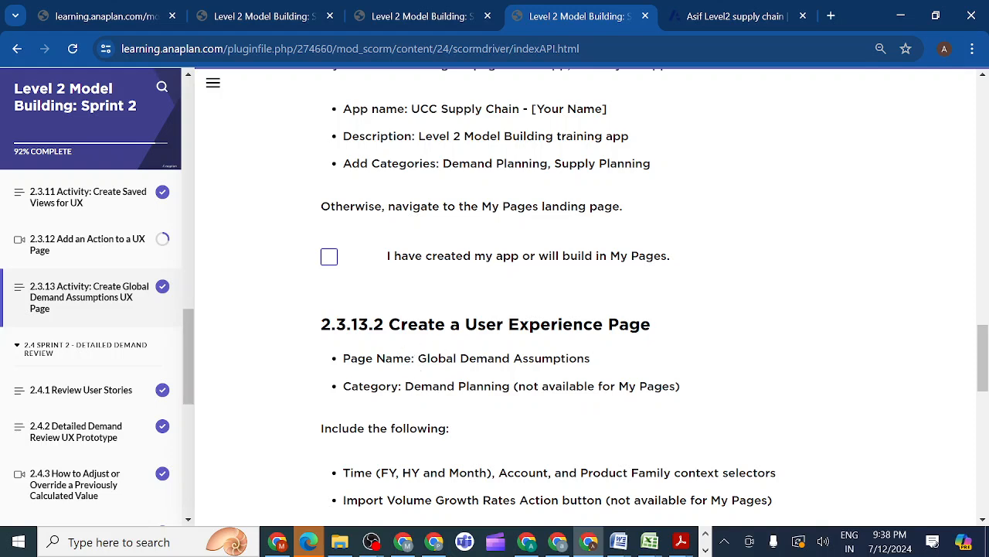
Copy the page name Global Demand Assumptions from the lesson and duplicate the browser tab holding the Level2 supply chain model
left_click_drag(418, 358, 606, 364)
key("ctrl+c")
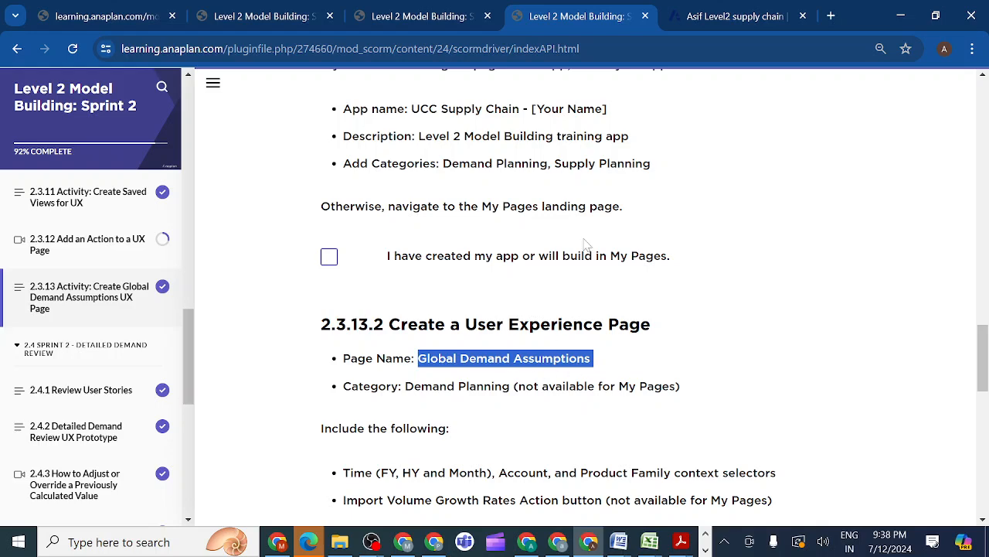
left_click(714, 23)
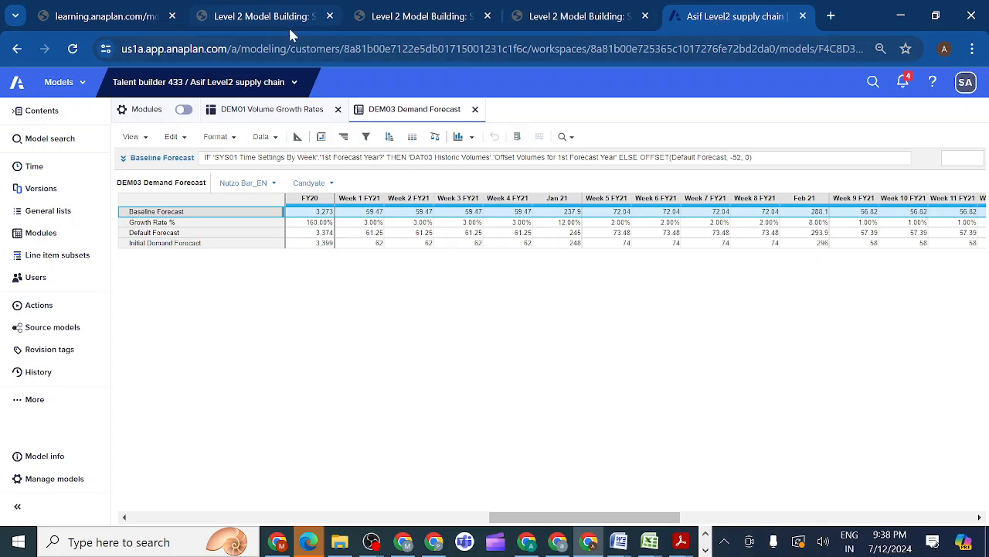
mouse_move(279, 20)
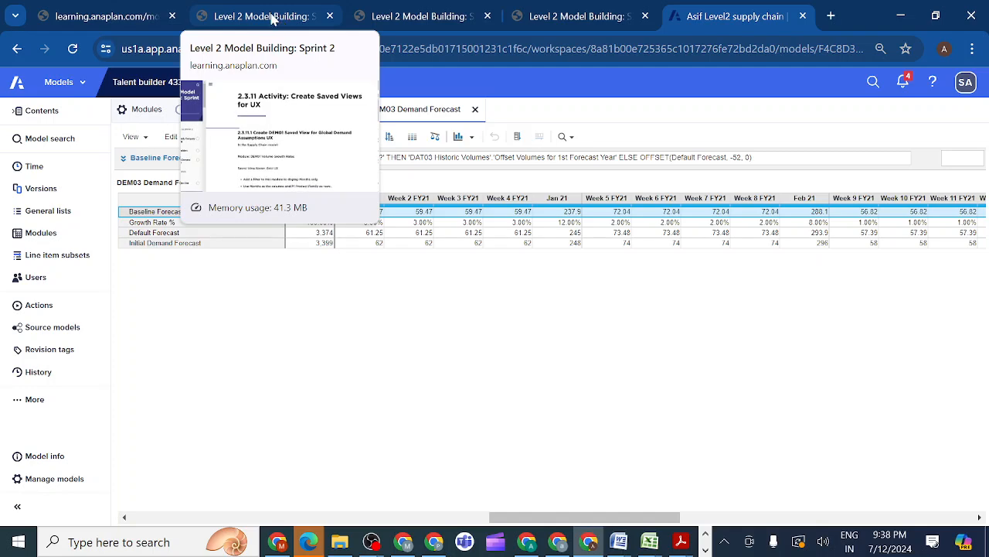
left_click(272, 18)
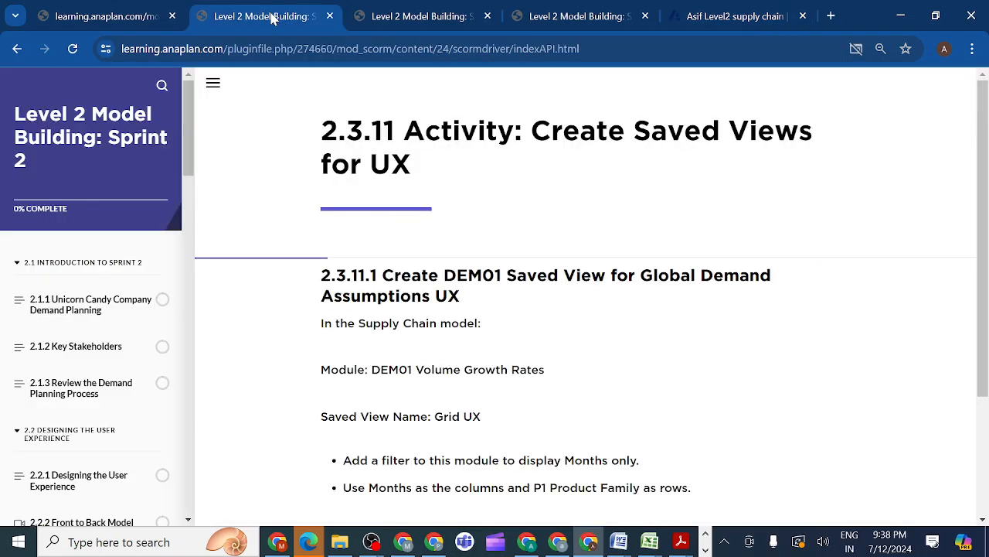
left_click_drag(272, 19, 315, 9)
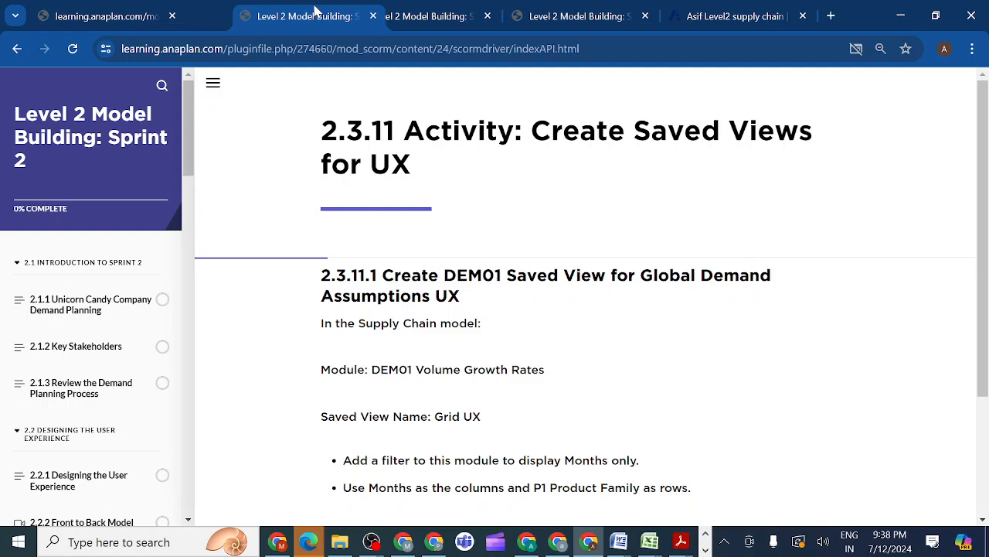
left_click_drag(315, 9, 260, 20)
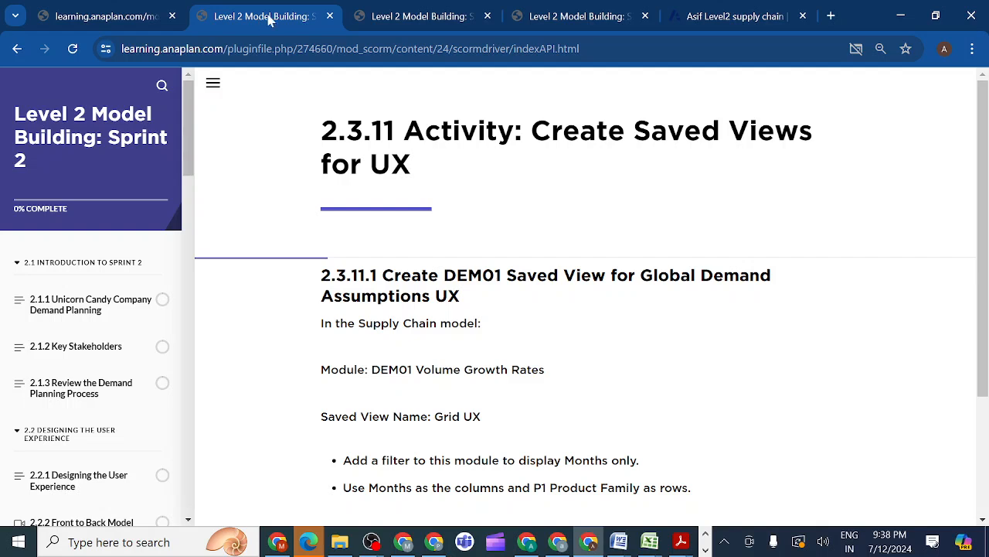
mouse_move(746, 15)
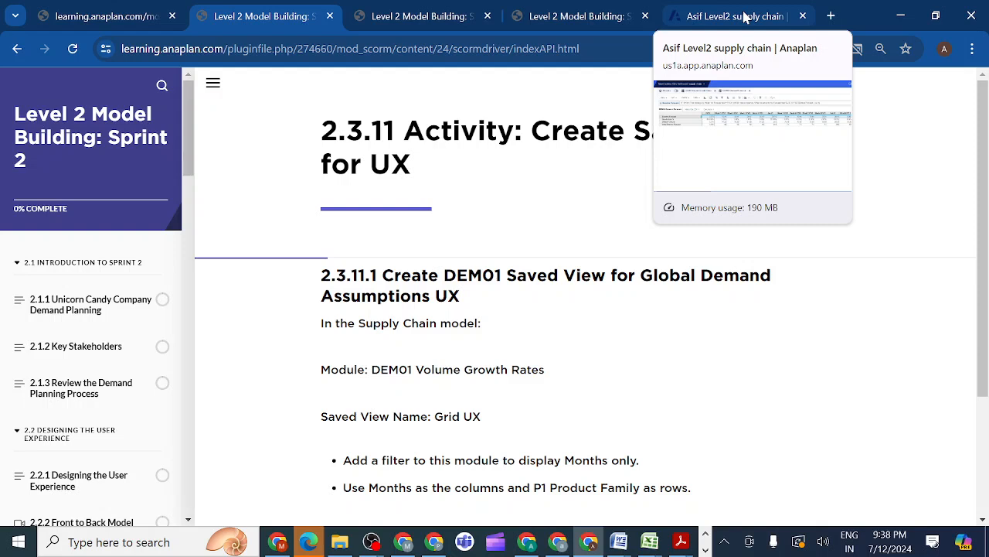
right_click(745, 16)
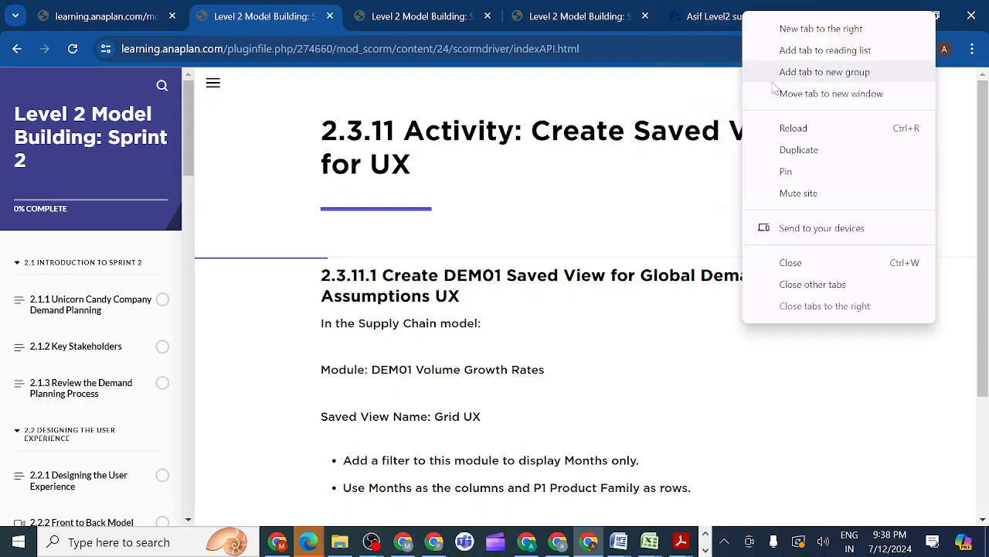
left_click(793, 153)
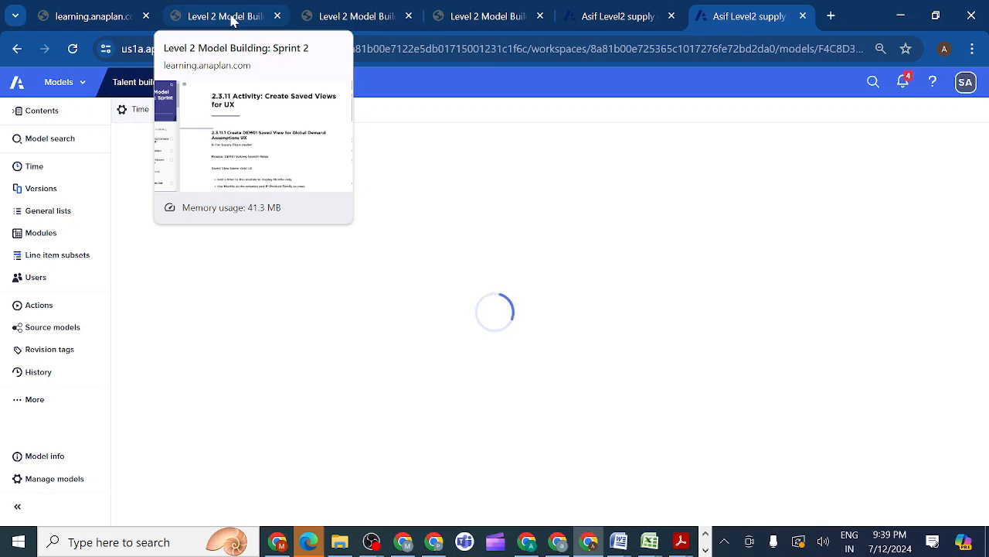
Move the 2.3.11 lesson tab beside the model tabs and switch to the duplicated supply chain model tab
left_click(232, 21)
left_click_drag(232, 20, 475, 10)
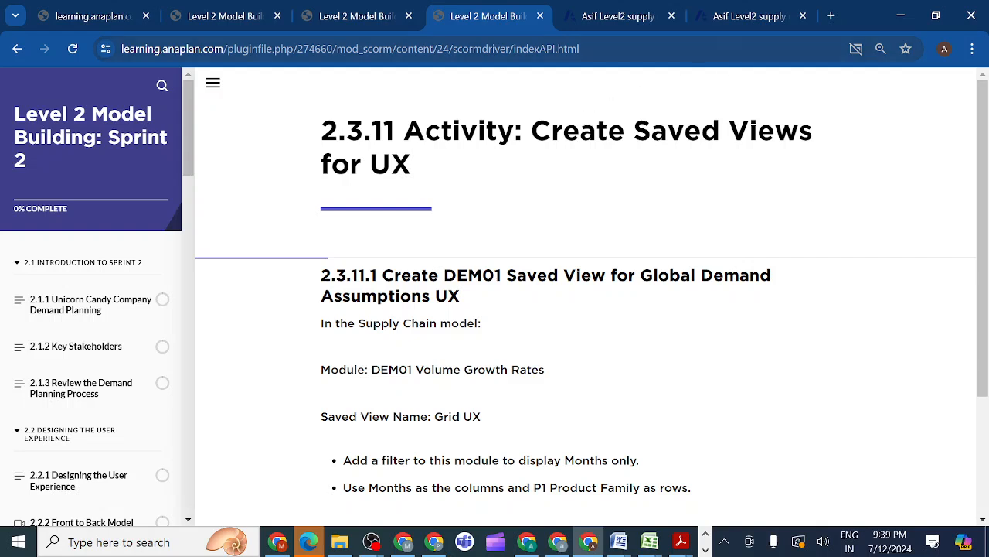
left_click(740, 24)
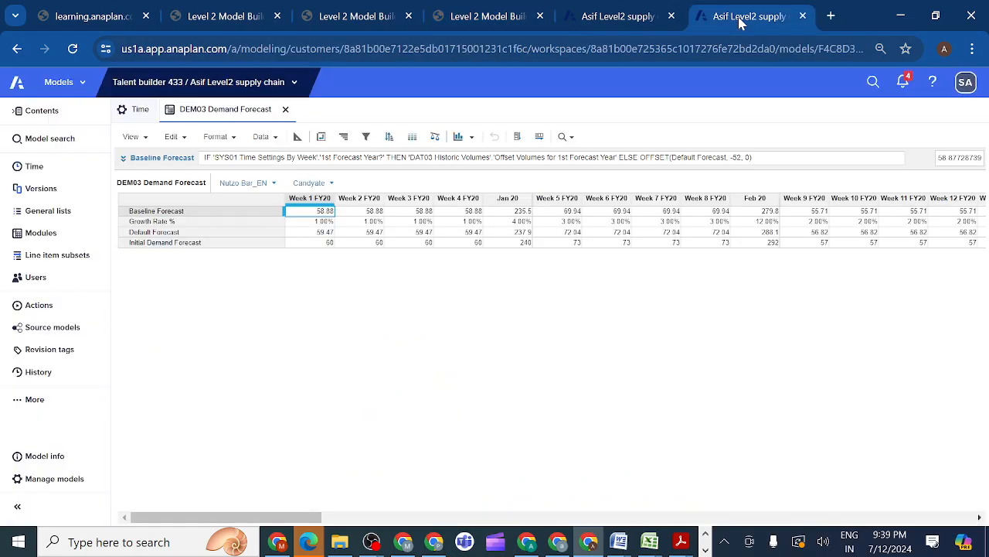
left_click(640, 20)
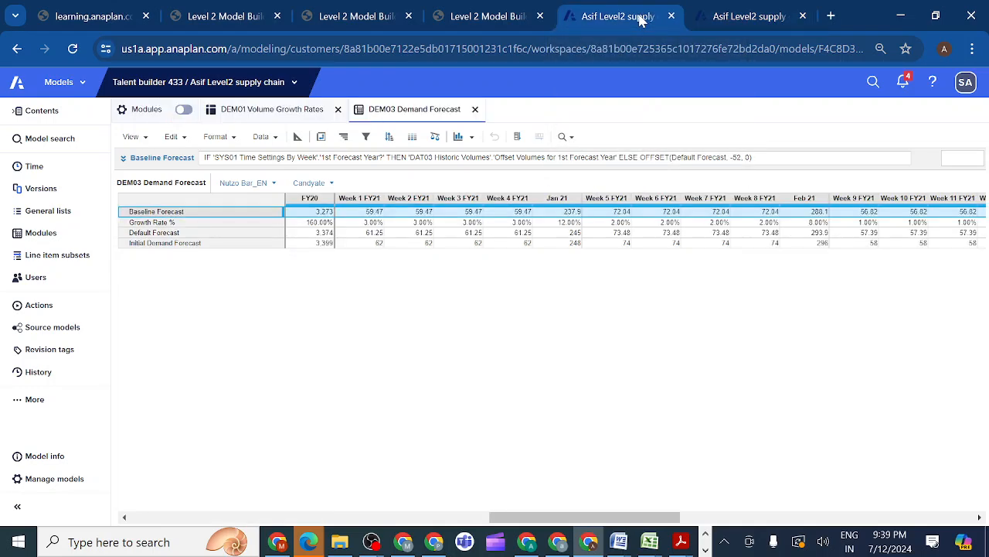
left_click(747, 22)
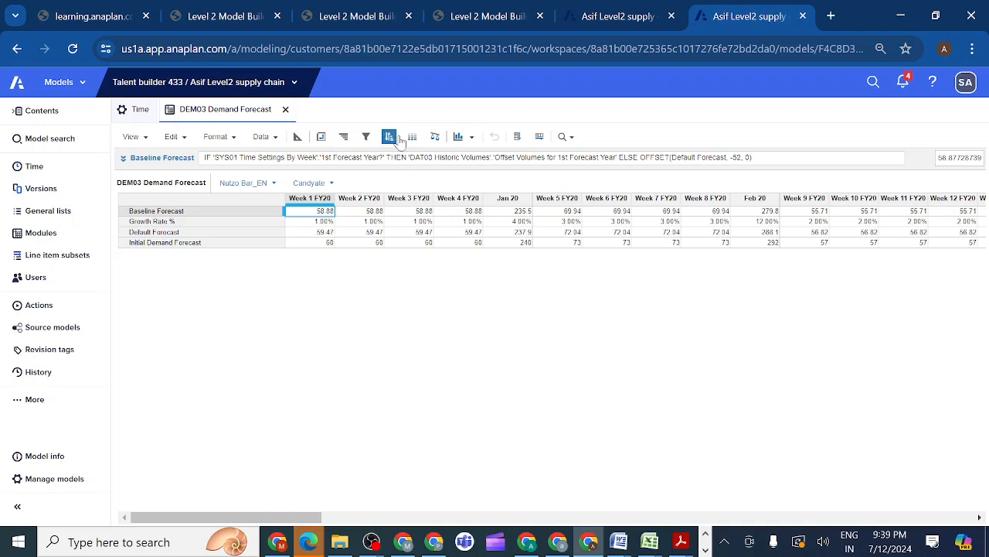
Go from the supply chain model to Apps and on to the My Pages landing page
left_click(87, 91)
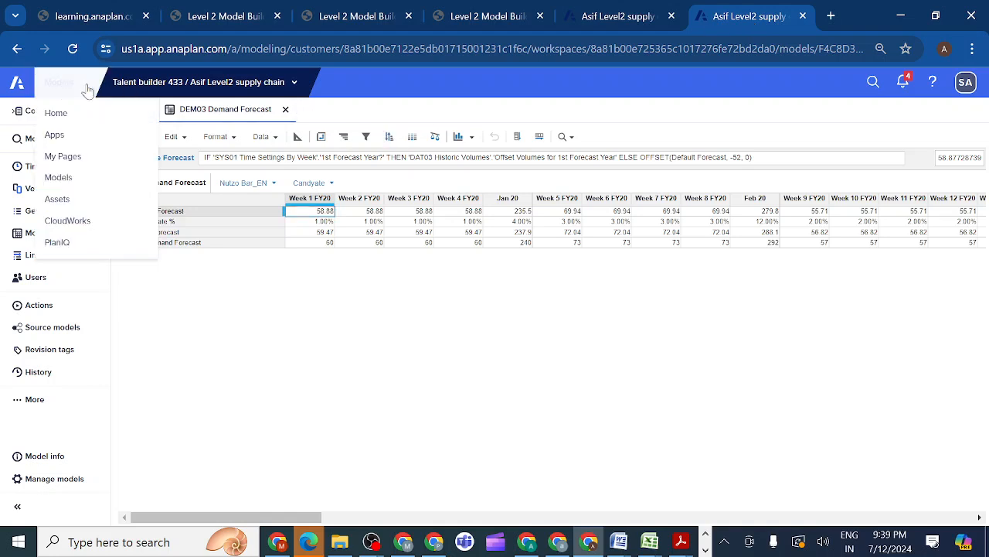
left_click(75, 144)
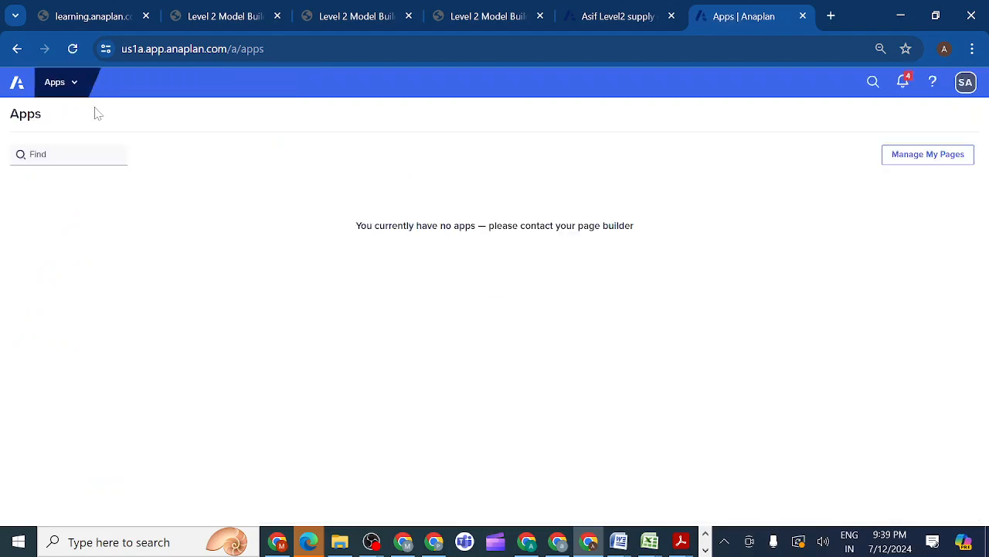
left_click(76, 88)
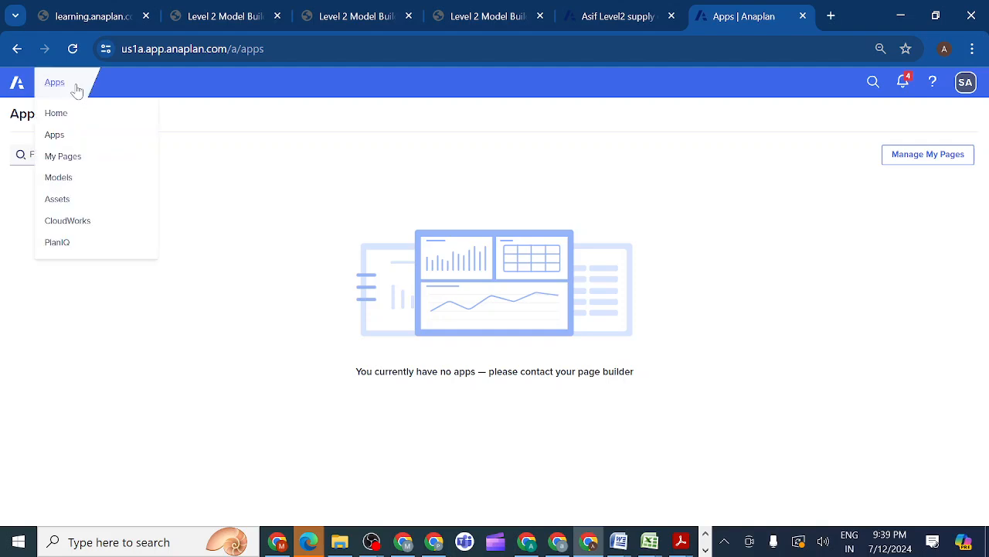
left_click(62, 156)
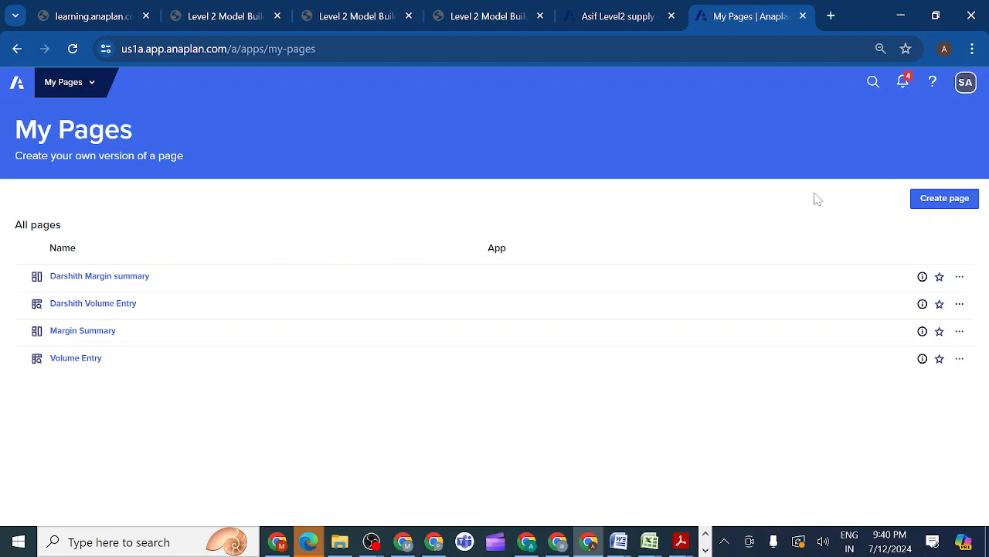
Start a new page of type Board and name it Global Demand Assumptions2
left_click(938, 201)
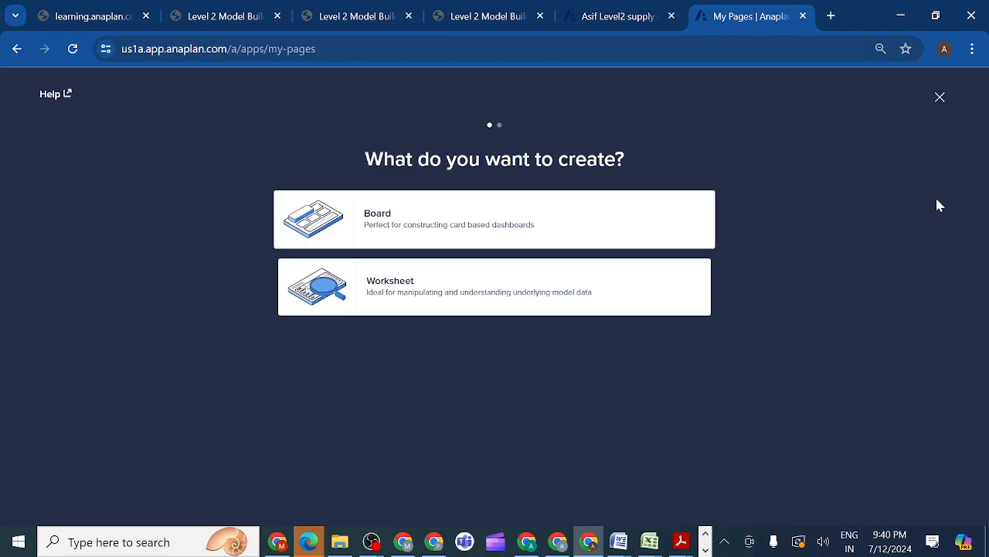
left_click(402, 225)
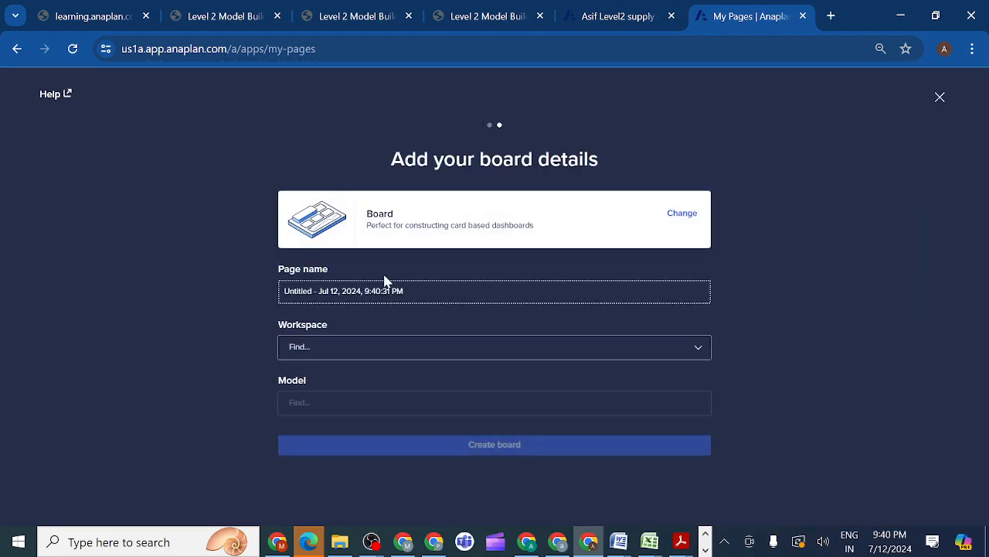
key("BackSpace")
key("BackSpace")
key("BackSpace")
key("BackSpace")
key("BackSpace")
key("BackSpace")
key("BackSpace")
key("BackSpace")
key("BackSpace")
key("BackSpace")
key("BackSpace")
key("BackSpace")
key("BackSpace")
key("BackSpace")
key("BackSpace")
key("BackSpace")
key("BackSpace")
key("BackSpace")
key("BackSpace")
key("BackSpace")
key("ctrl+v")
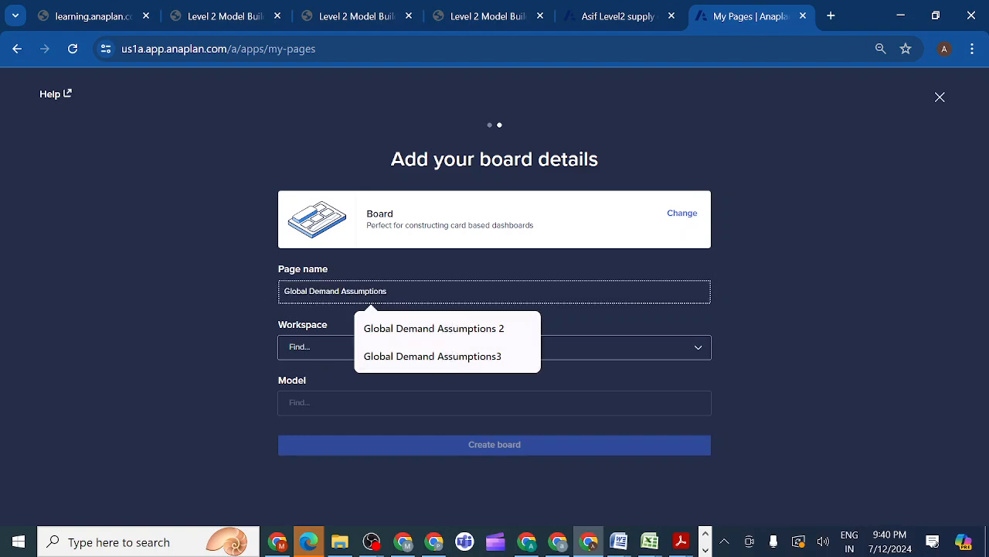
type("2")
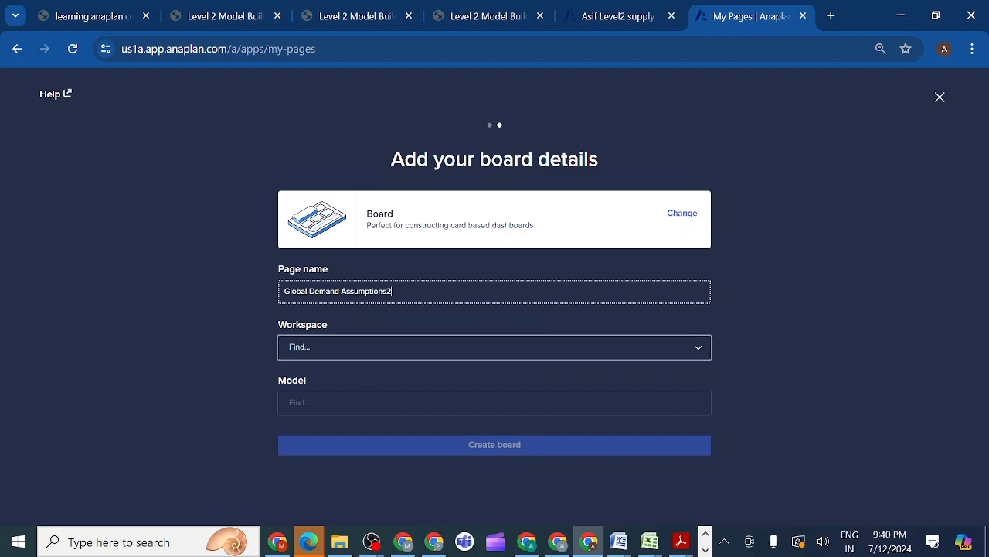
Set the board's workspace to Talent builder 433 and its model to the Level2 supply chain model
left_click(701, 351)
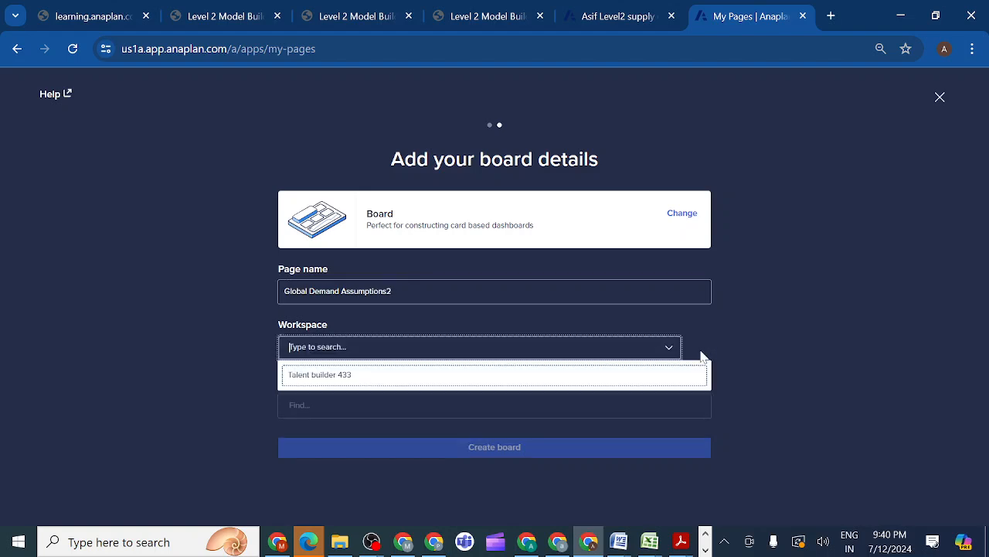
left_click(548, 375)
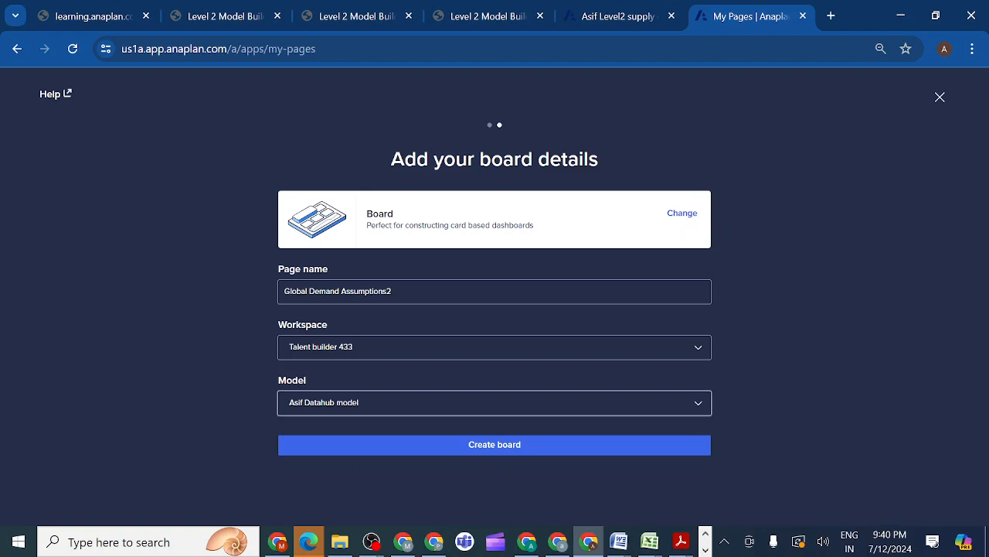
left_click(699, 402)
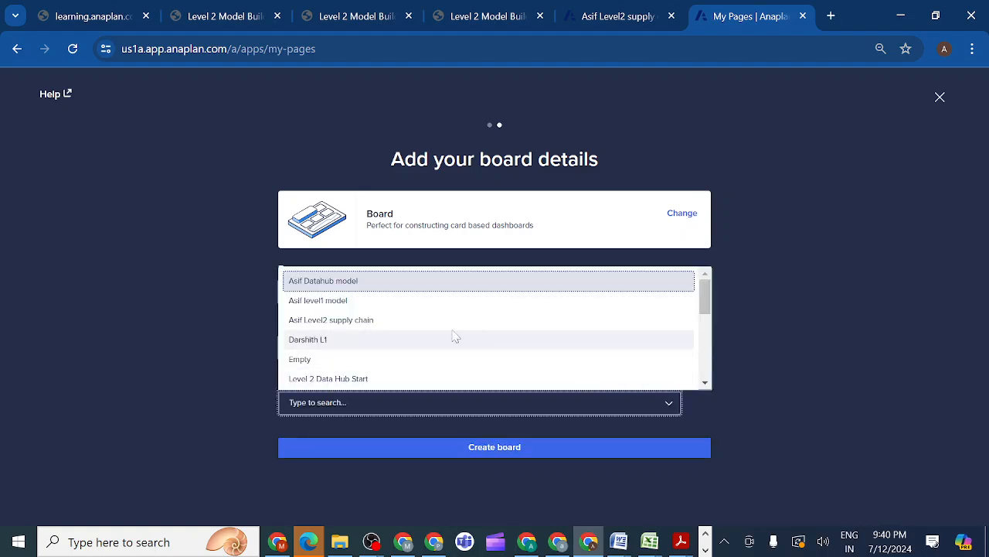
left_click(382, 321)
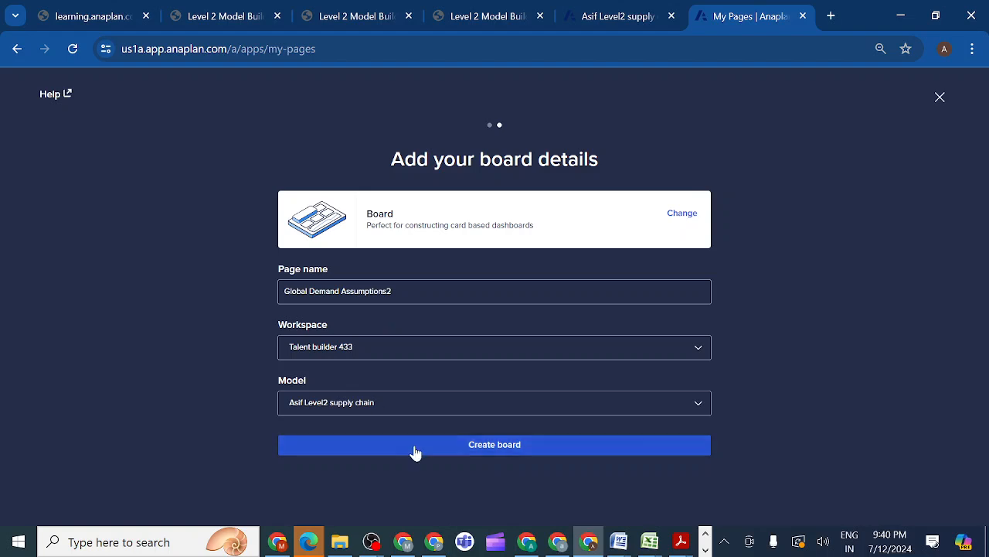
Create the board, then look up the 2.3.13 page requirements in the lesson and copy the grid title Growth Percentage Increase
left_click(441, 452)
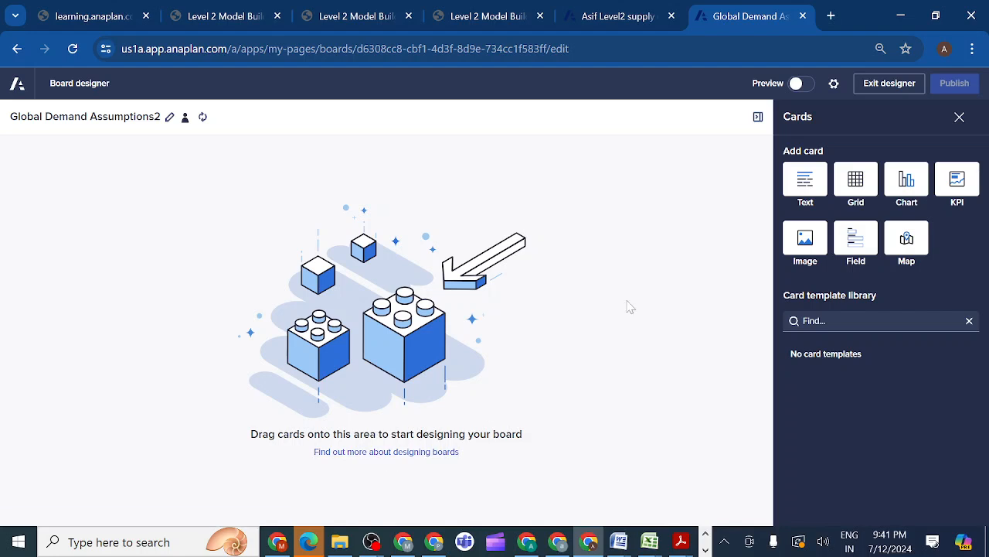
left_click(350, 23)
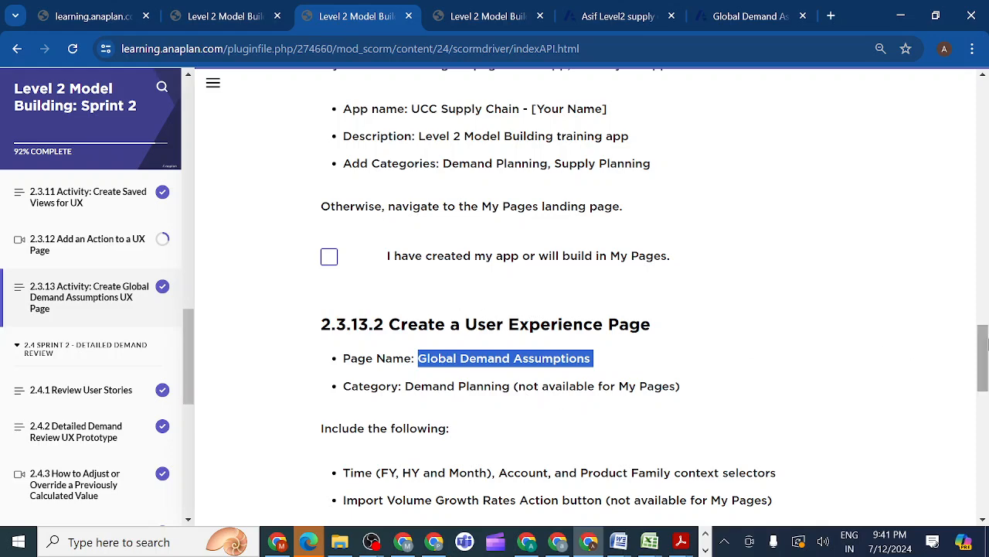
left_click_drag(981, 352, 954, 382)
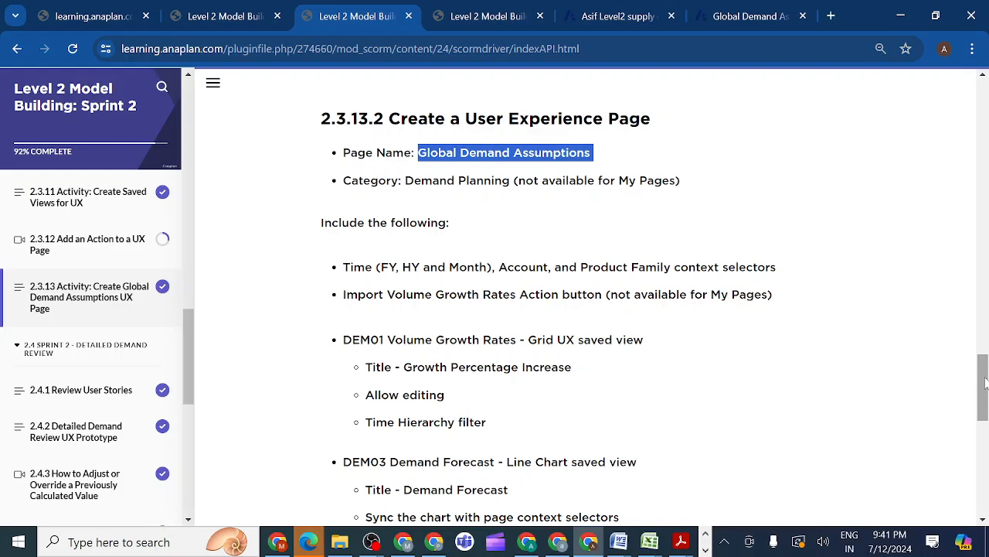
left_click_drag(985, 379, 965, 155)
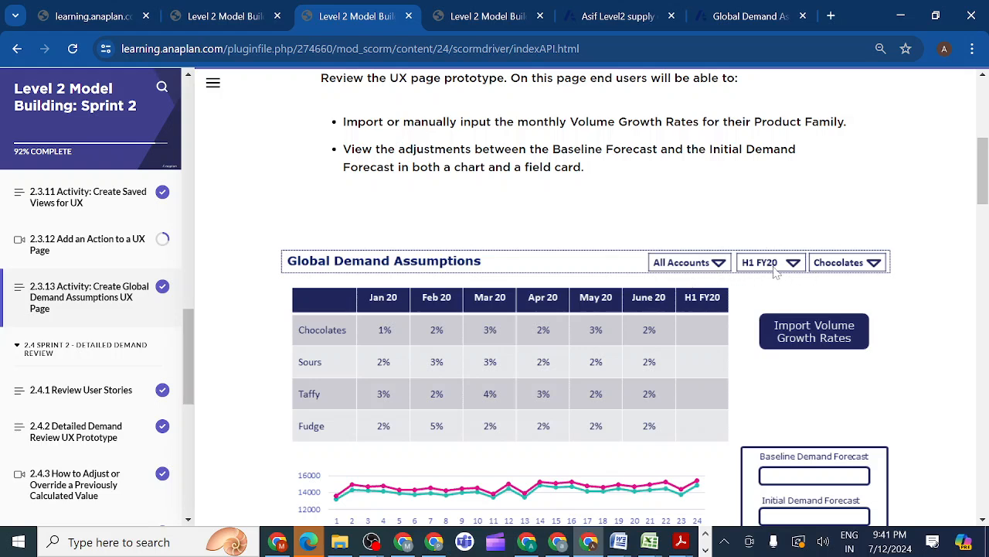
left_click_drag(981, 184, 985, 412)
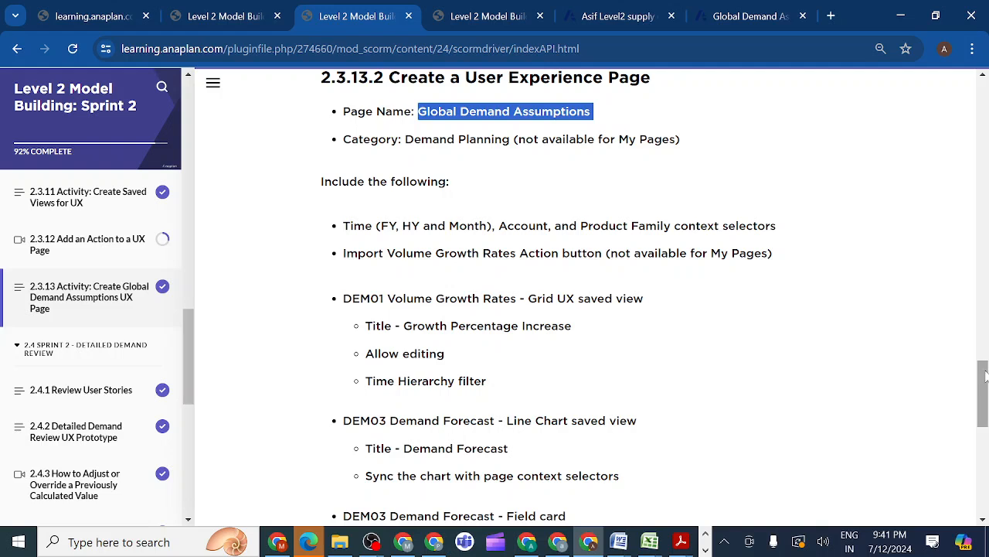
scroll(757, 336, "down", 1)
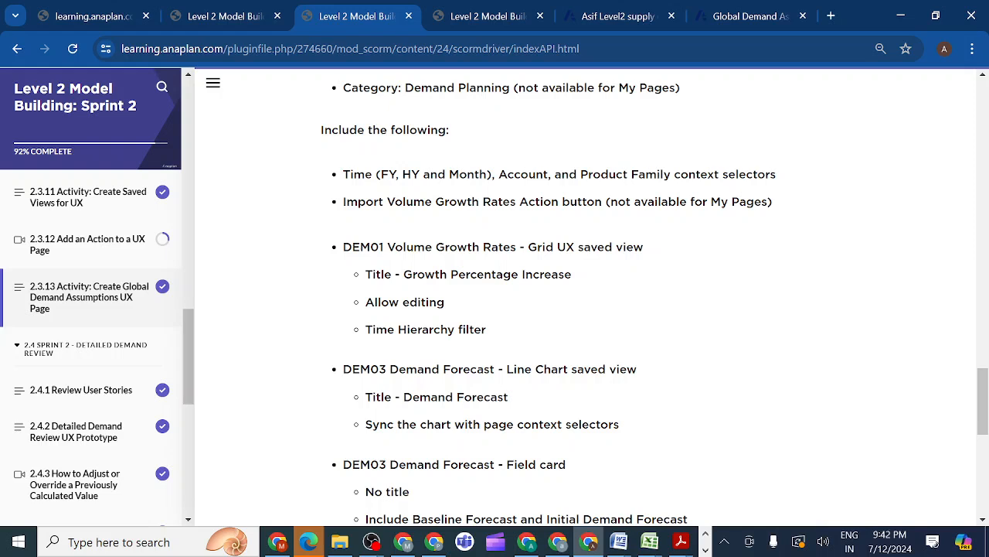
left_click_drag(404, 274, 586, 278)
key("ctrl+c")
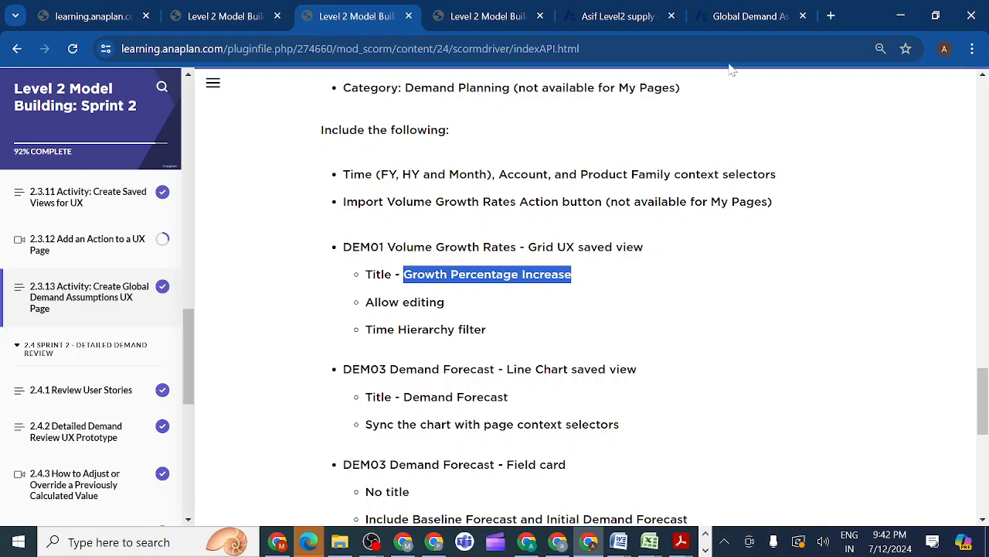
Review the Global Demand Assumptions page prototype in the lesson and return to the board designer
left_click(747, 24)
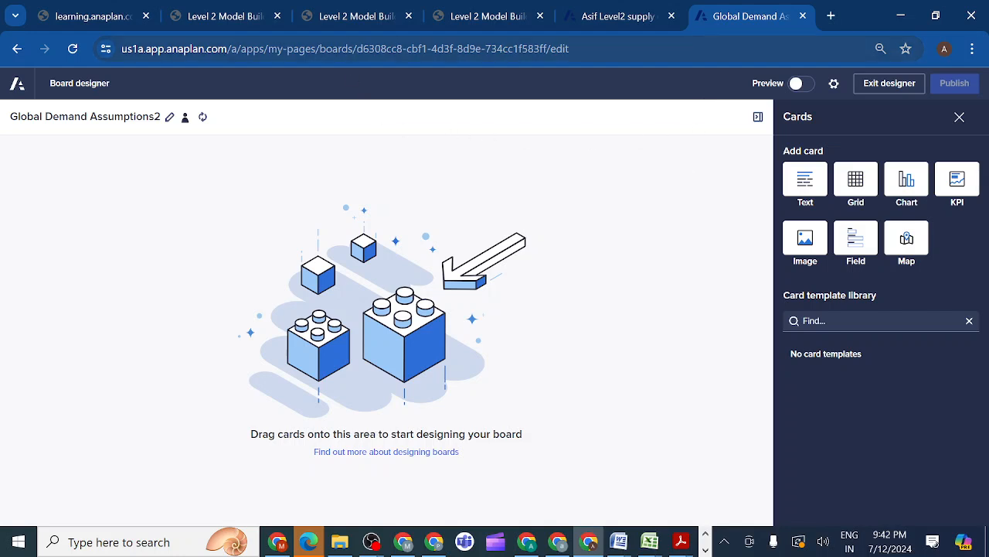
left_click(348, 17)
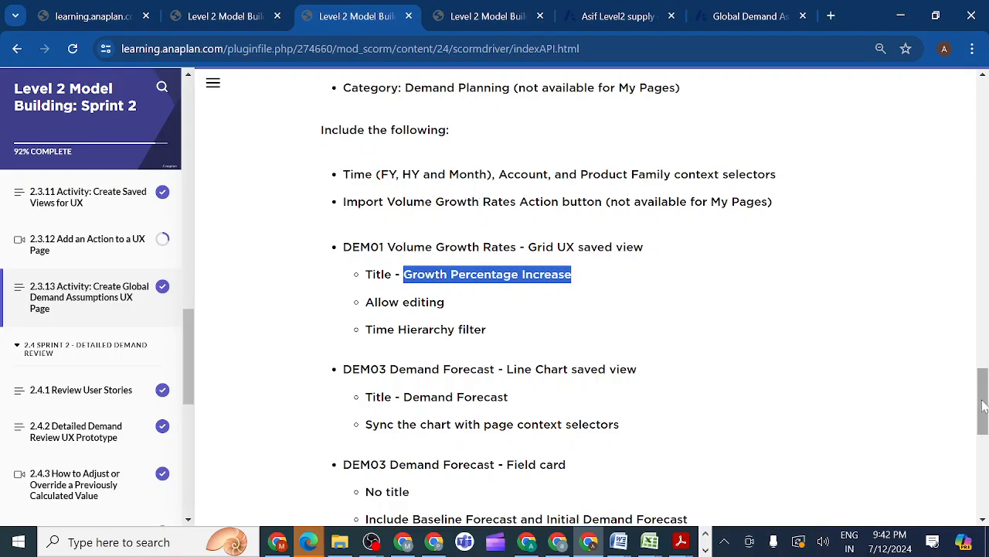
left_click_drag(983, 406, 966, 177)
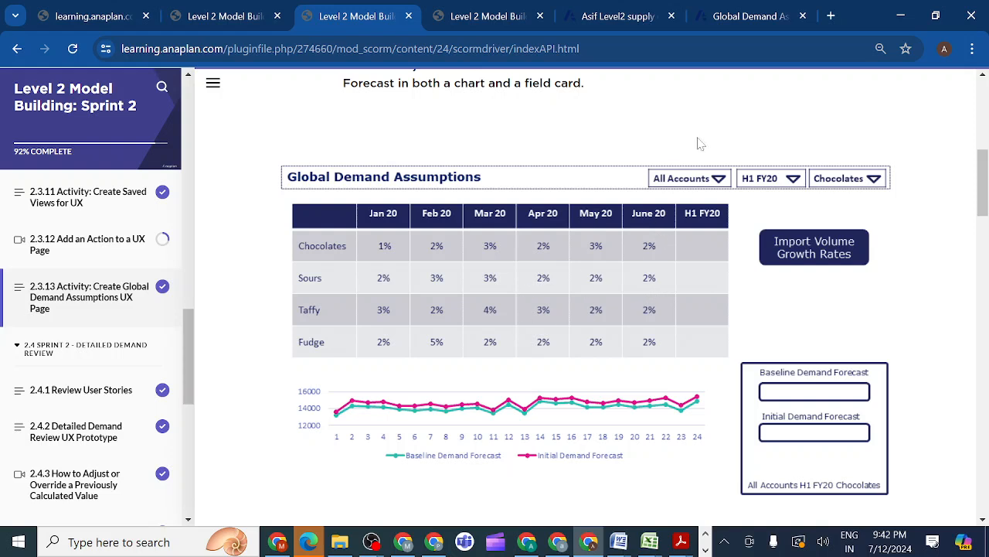
left_click(744, 15)
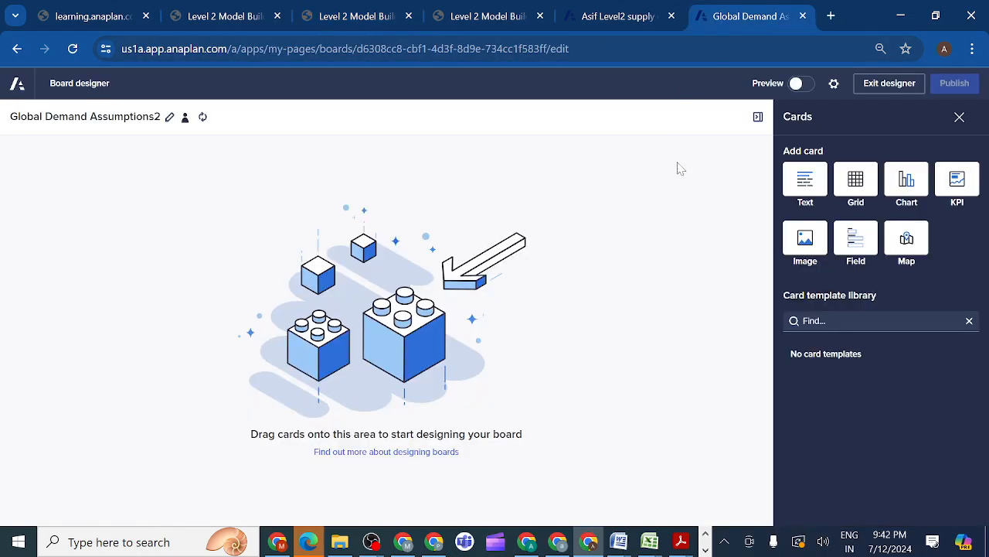
Add a grid card to the board and source it from the Grid UX saved view of DEM01 Volume Growth Rates
left_click_drag(854, 183, 384, 328)
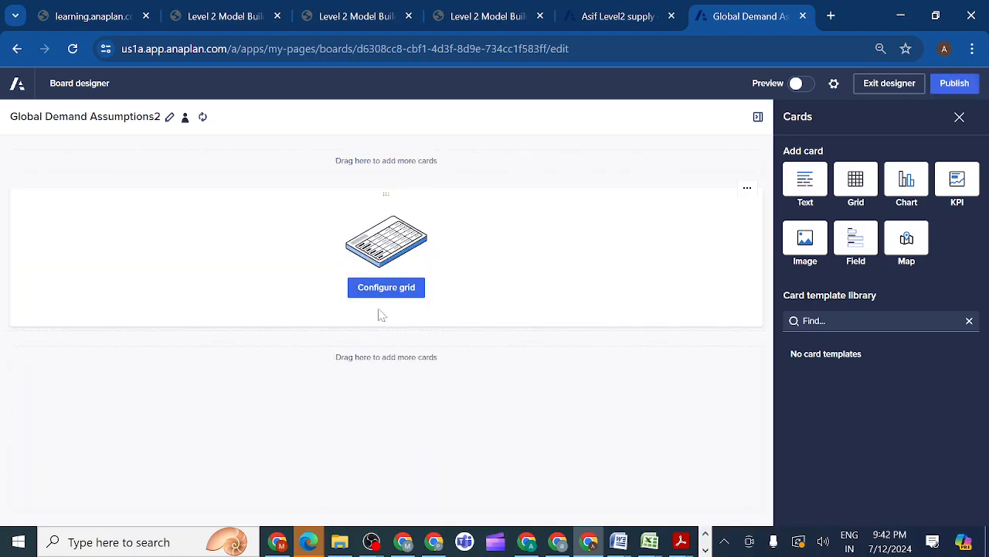
left_click(389, 294)
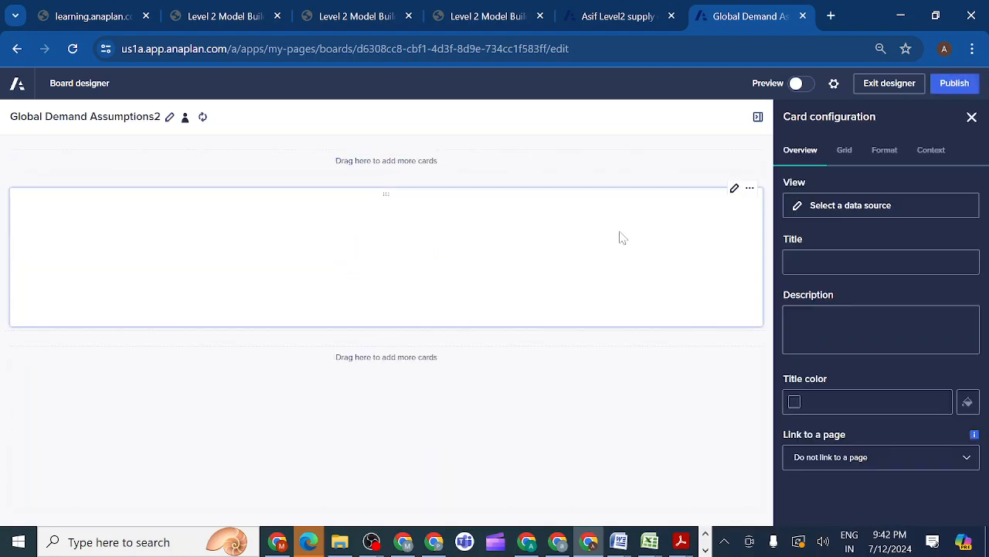
left_click(834, 211)
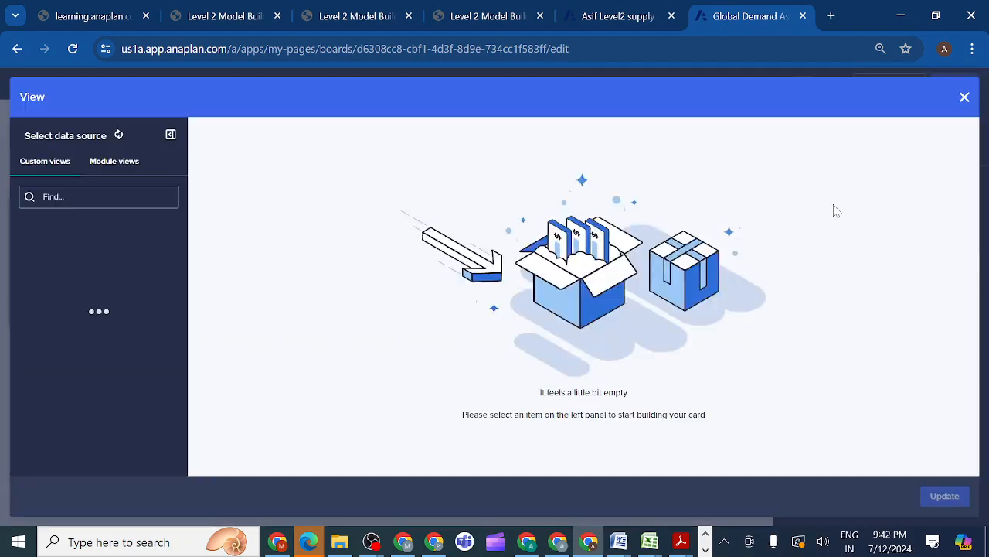
left_click(116, 170)
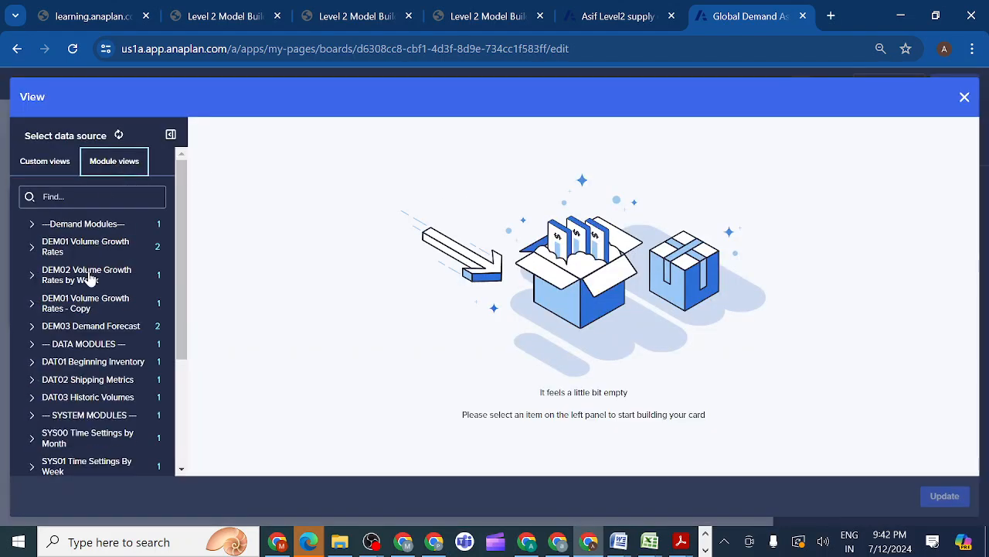
left_click(34, 249)
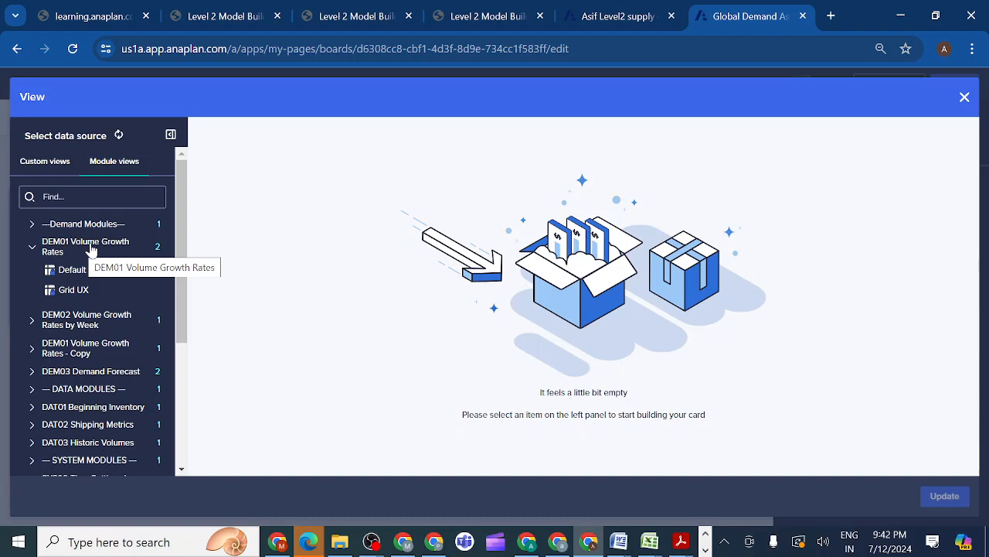
left_click(81, 290)
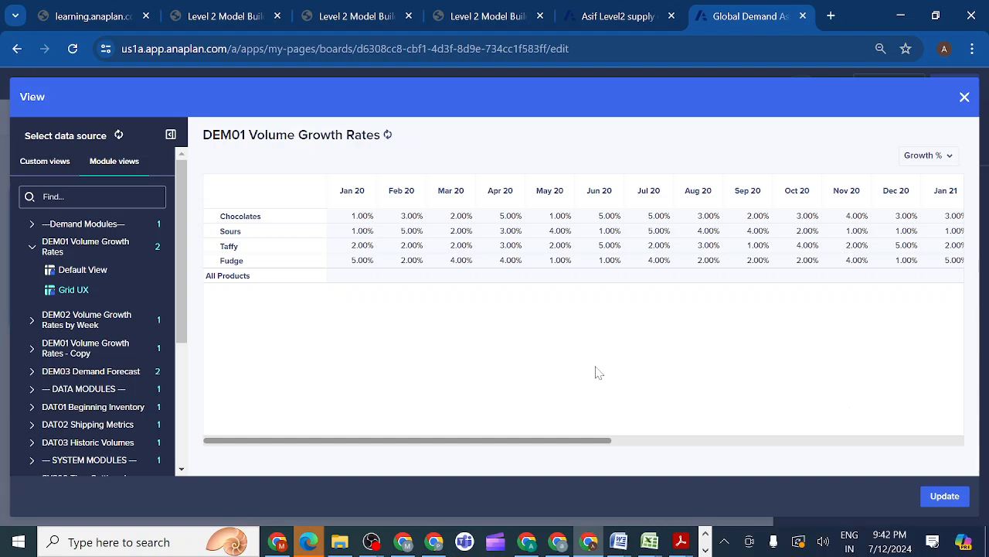
left_click(940, 498)
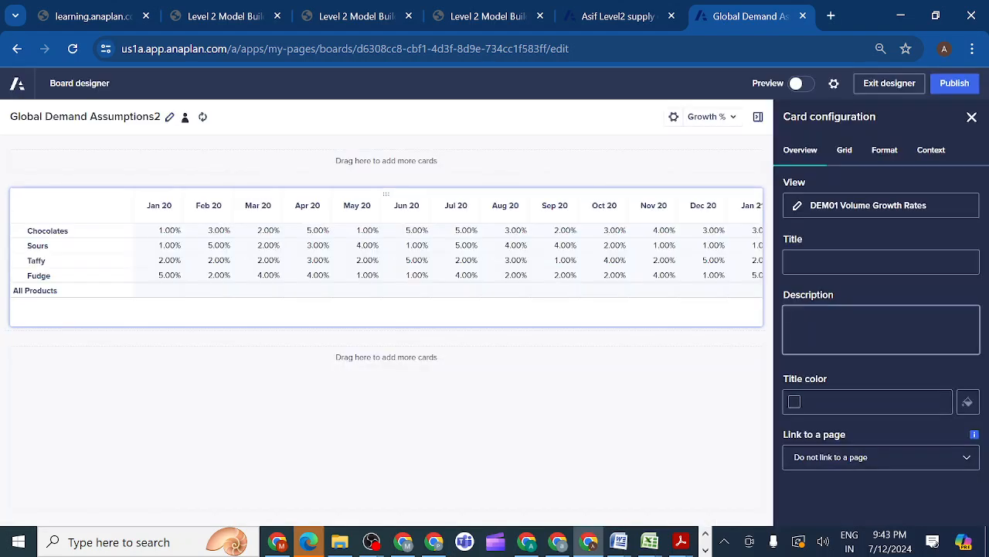
Compare the grid with the lesson prototype and title the grid card Growth Percentage Increase
left_click(352, 19)
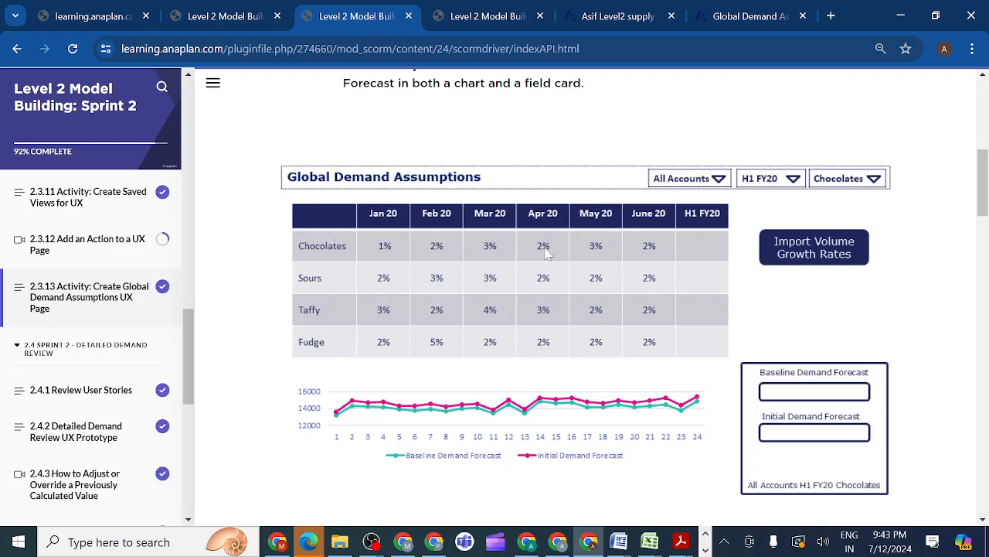
left_click(757, 23)
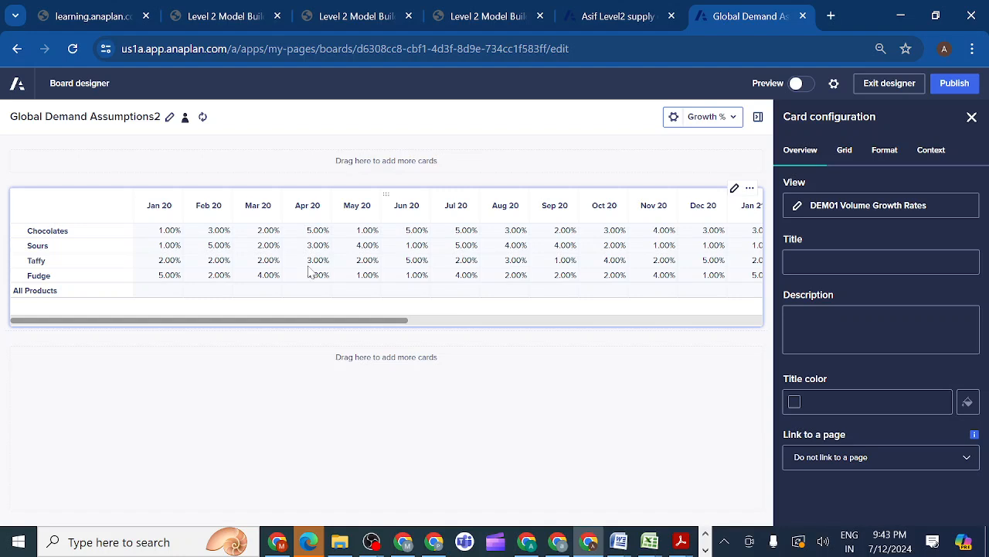
left_click(787, 261)
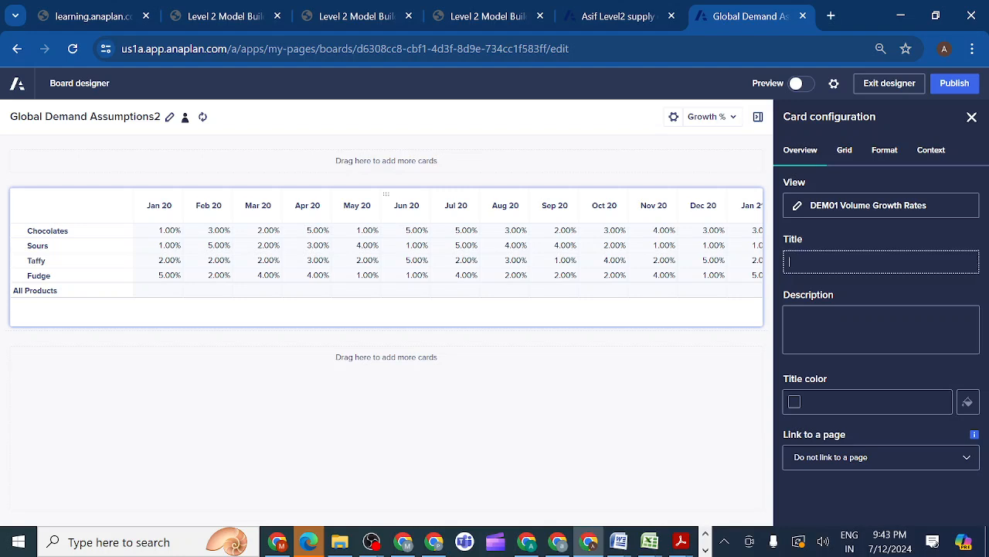
key("ctrl+v")
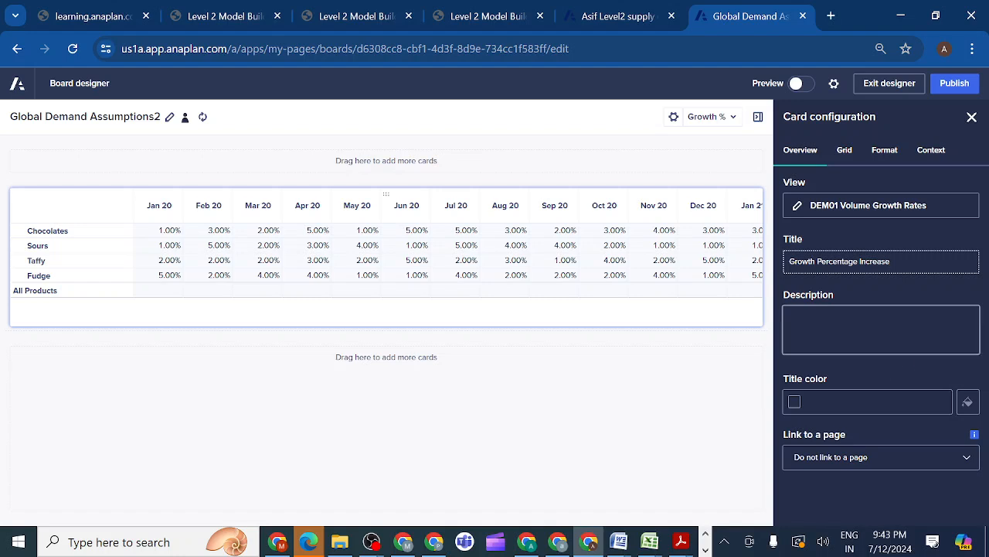
Allow users to enter and edit cell data in the grid card and apply the theme with solid blue headers
left_click(847, 155)
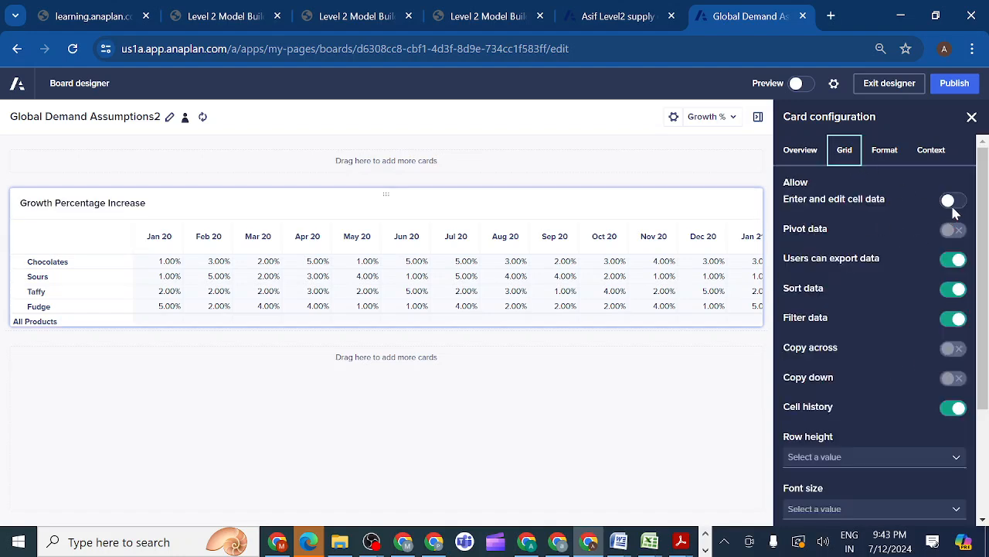
left_click(954, 205)
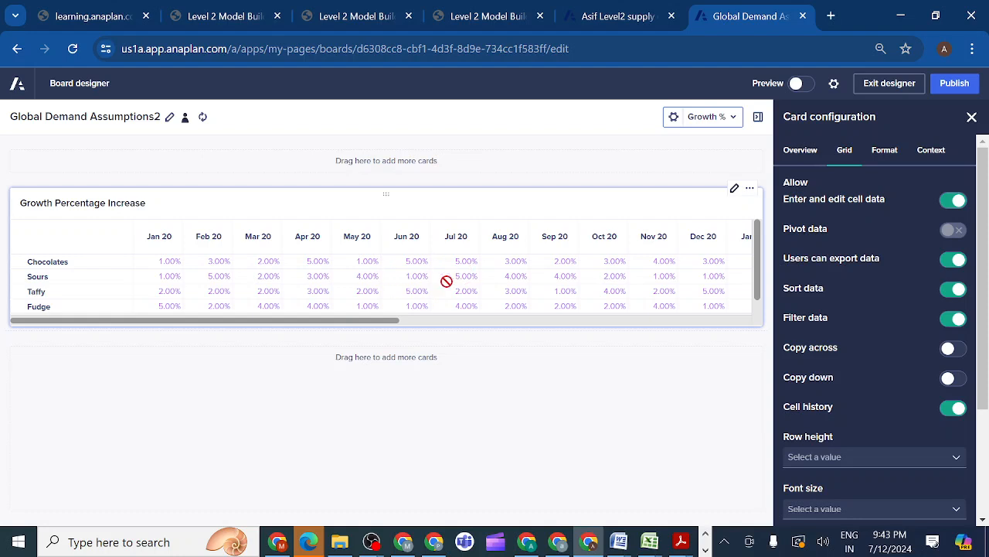
left_click(889, 155)
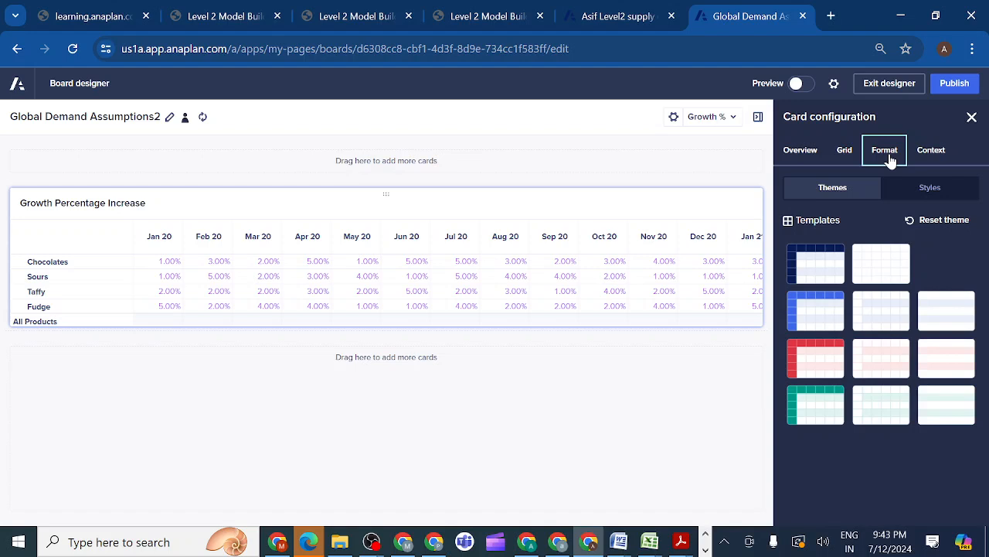
left_click(802, 317)
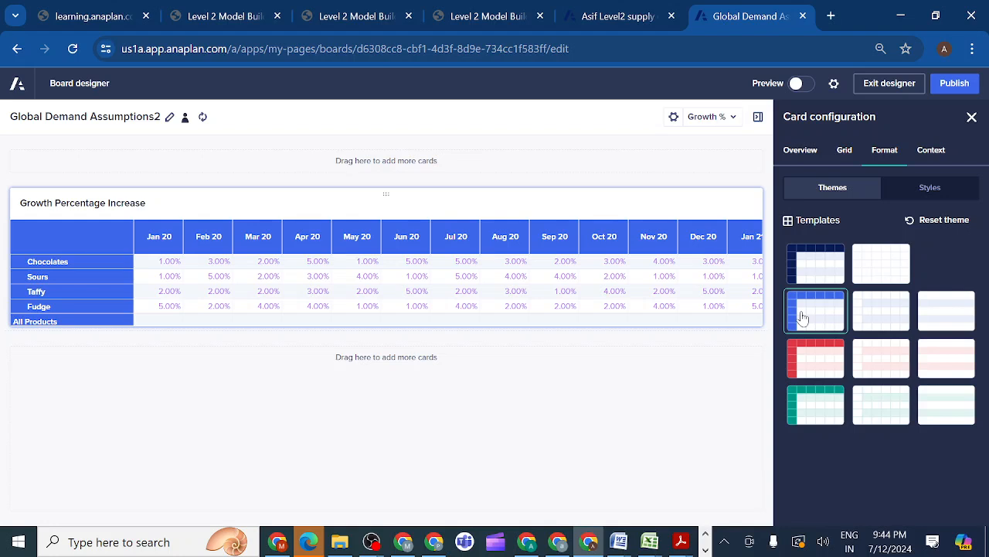
Check the prototype's context selectors and turn on the hierarchy filter for the grid card's P1 Product Family rows
left_click(923, 157)
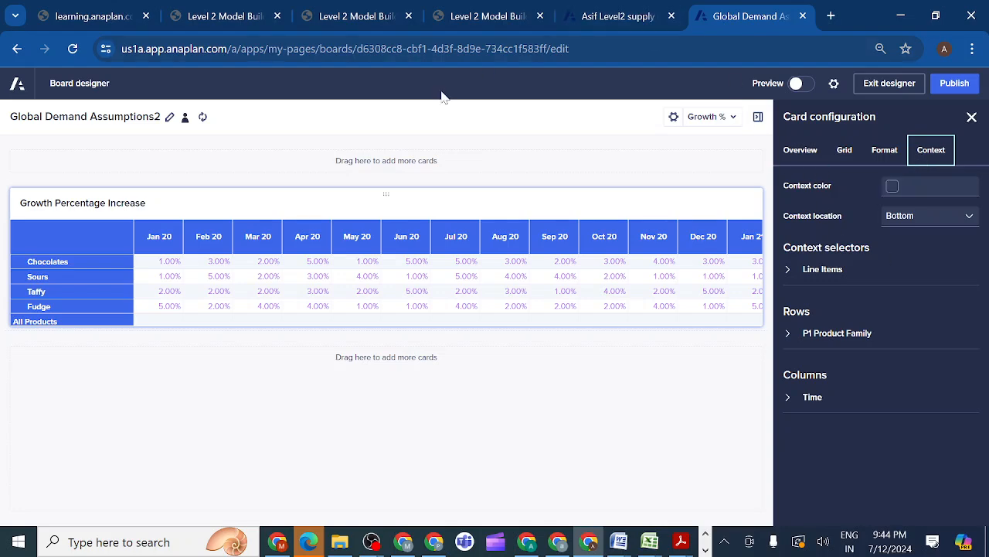
left_click(346, 17)
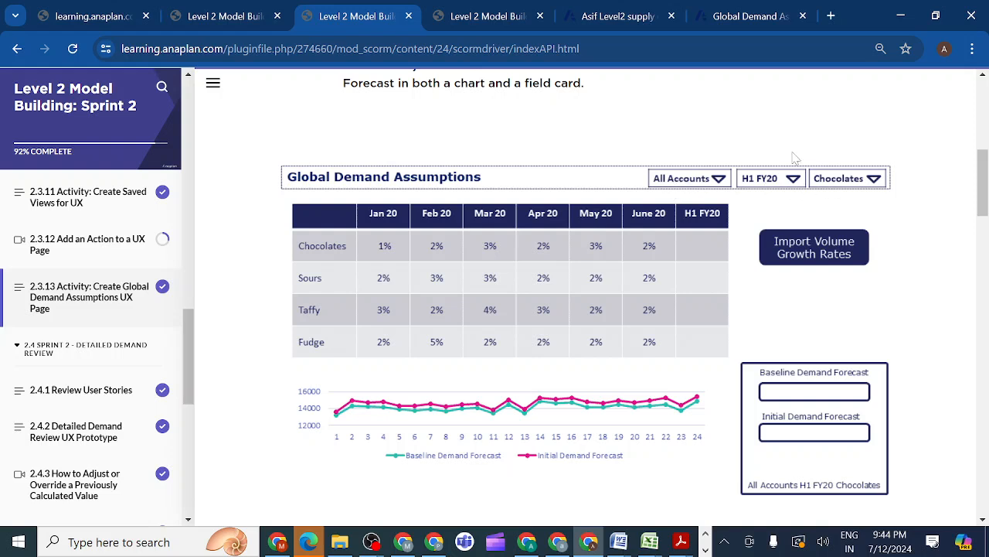
left_click(746, 17)
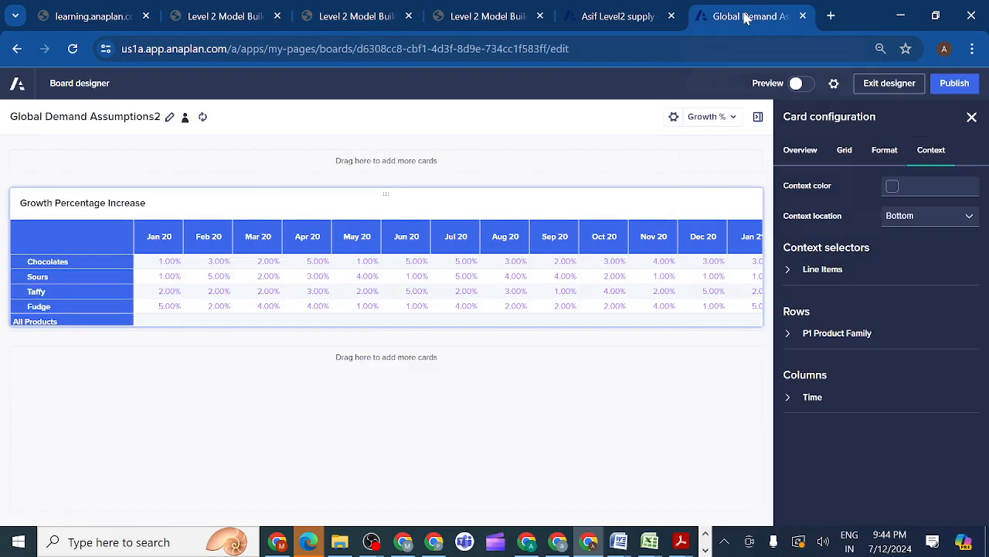
left_click(795, 335)
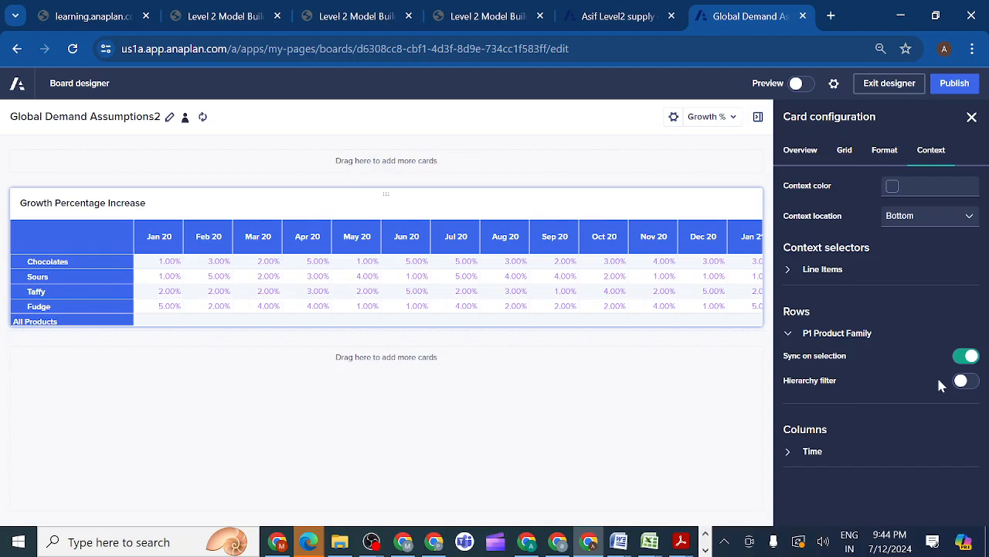
left_click(963, 386)
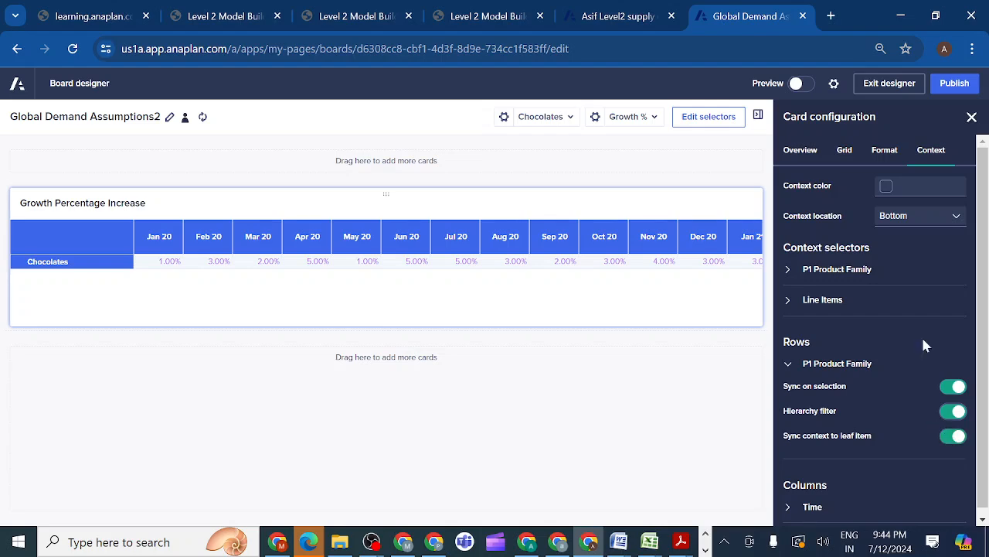
Compare the filtered grid with the lesson prototype and turn off the P1 Product Family hierarchy filter
left_click(340, 16)
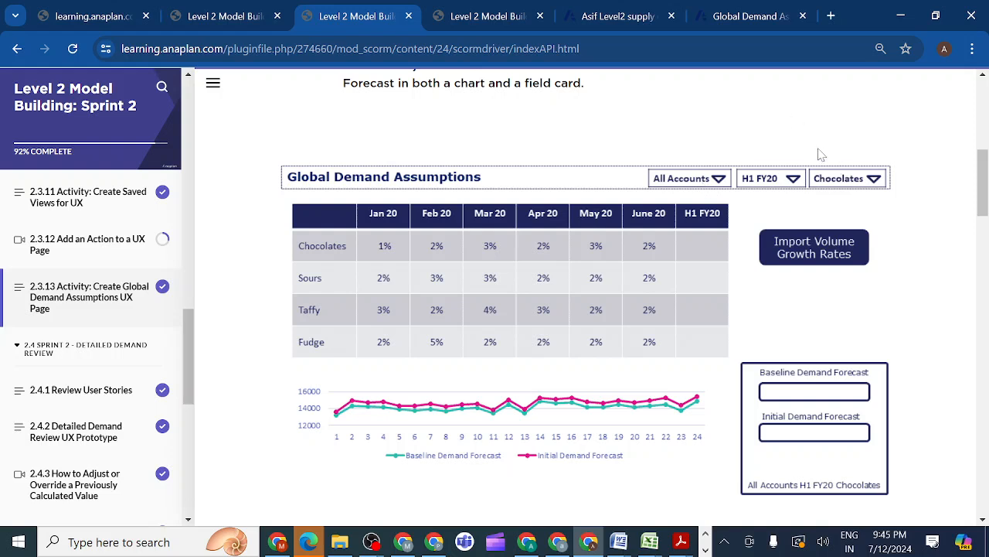
mouse_move(736, 19)
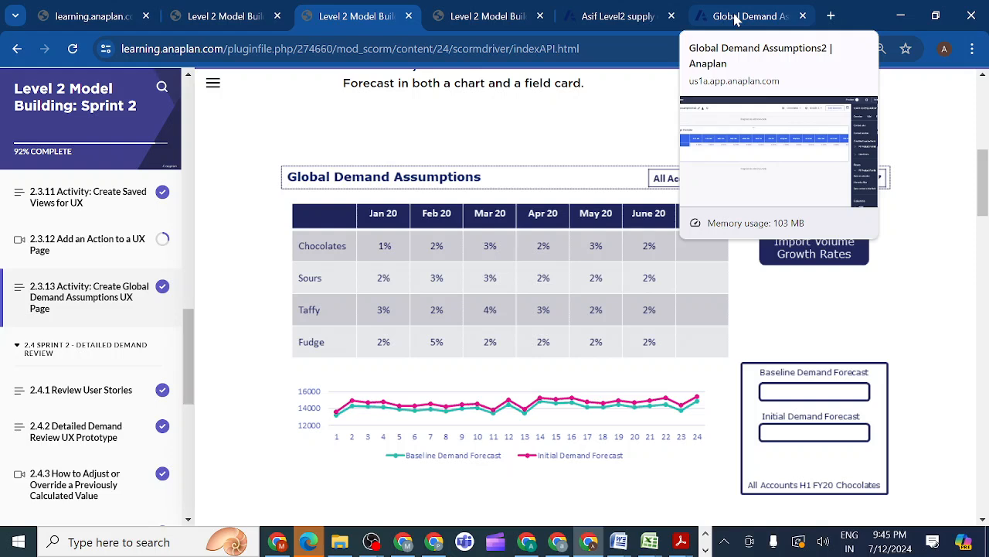
left_click(736, 19)
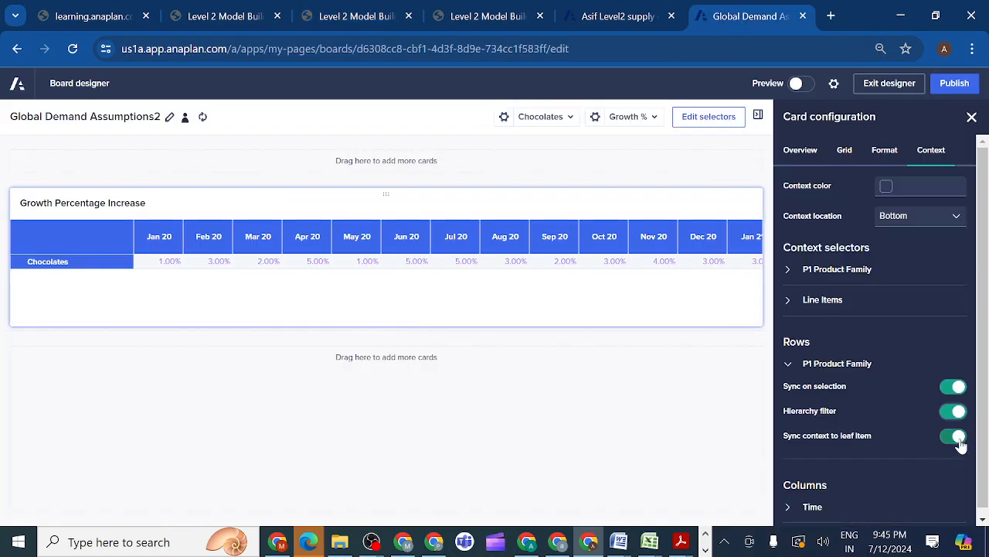
left_click(955, 412)
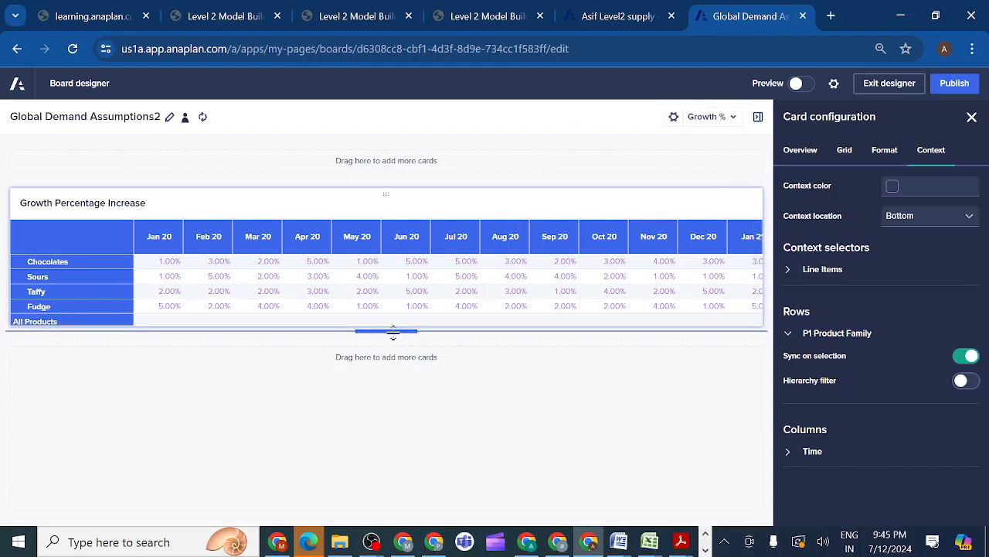
Make the Growth Percentage Increase grid card slightly taller so the All Products row fits
left_click_drag(393, 332, 393, 341)
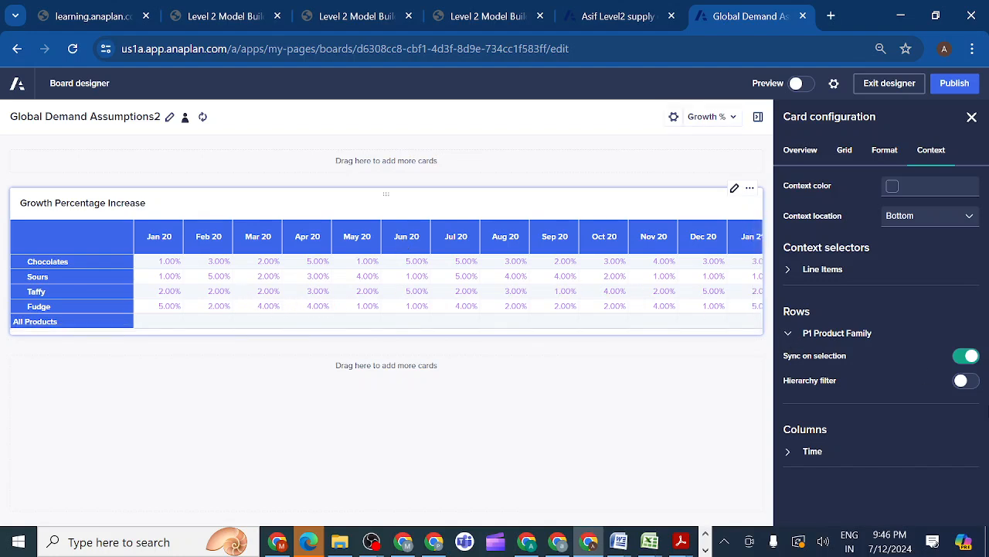
Try the grid card's Time columns with the hierarchy filter on and sync on selection off, and restore both settings
left_click(789, 455)
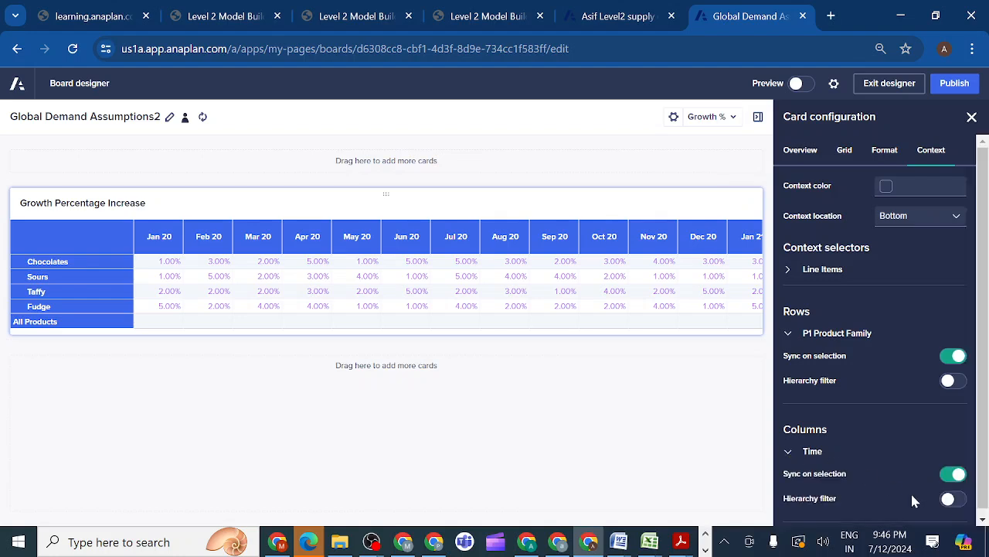
left_click(950, 501)
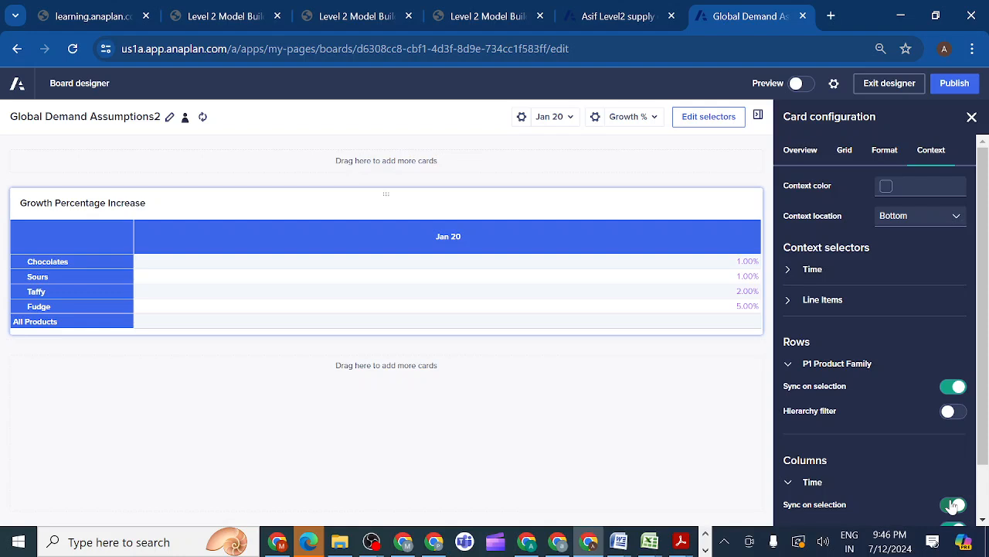
left_click(953, 505)
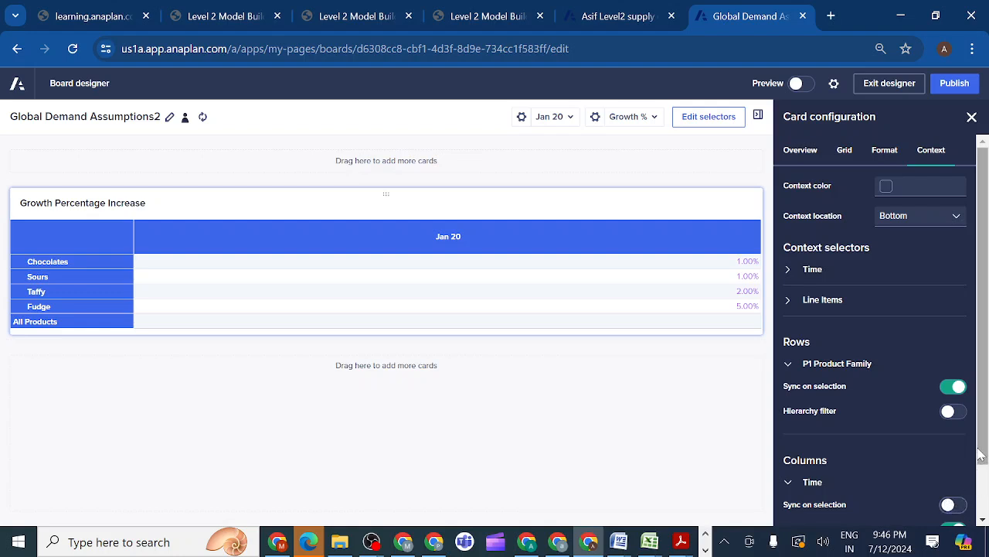
left_click_drag(981, 455, 980, 484)
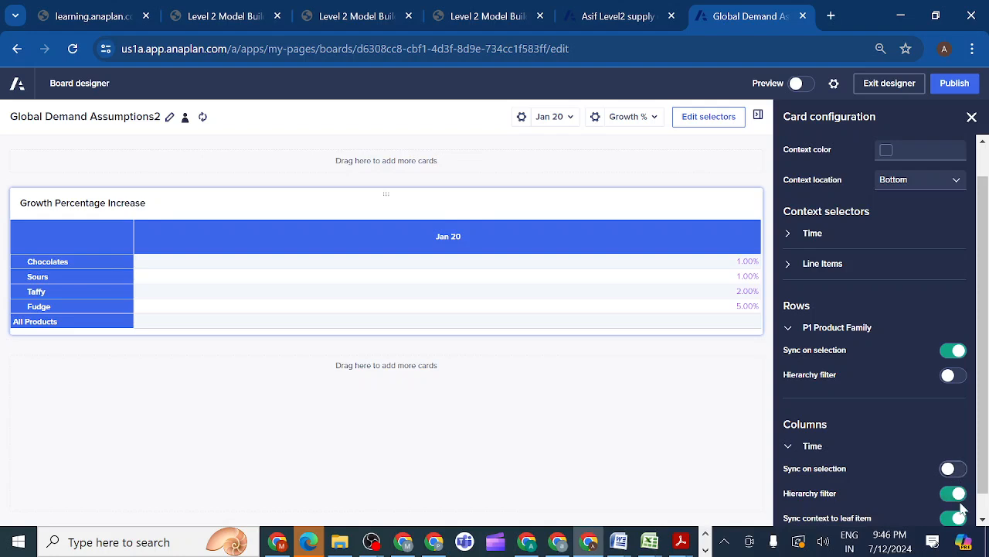
left_click(955, 496)
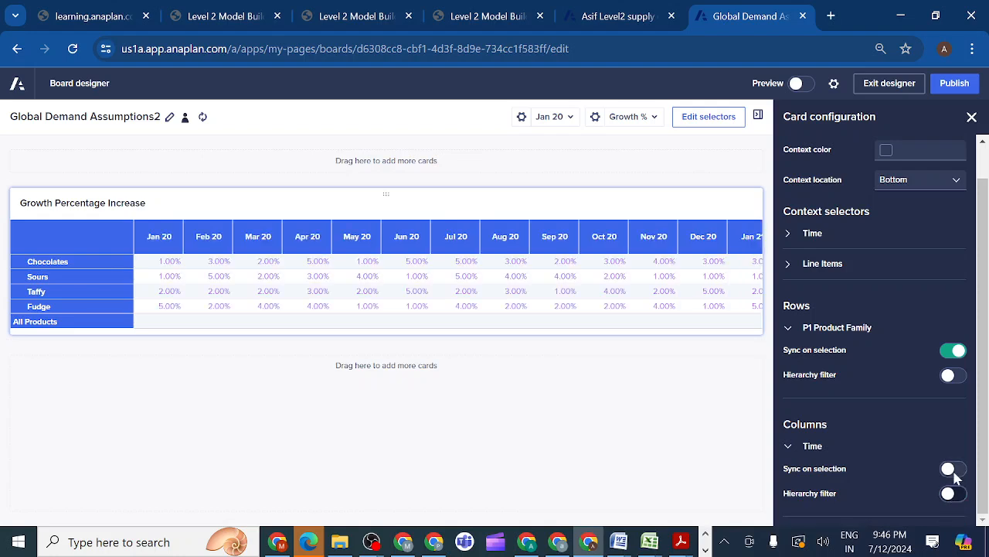
left_click(956, 471)
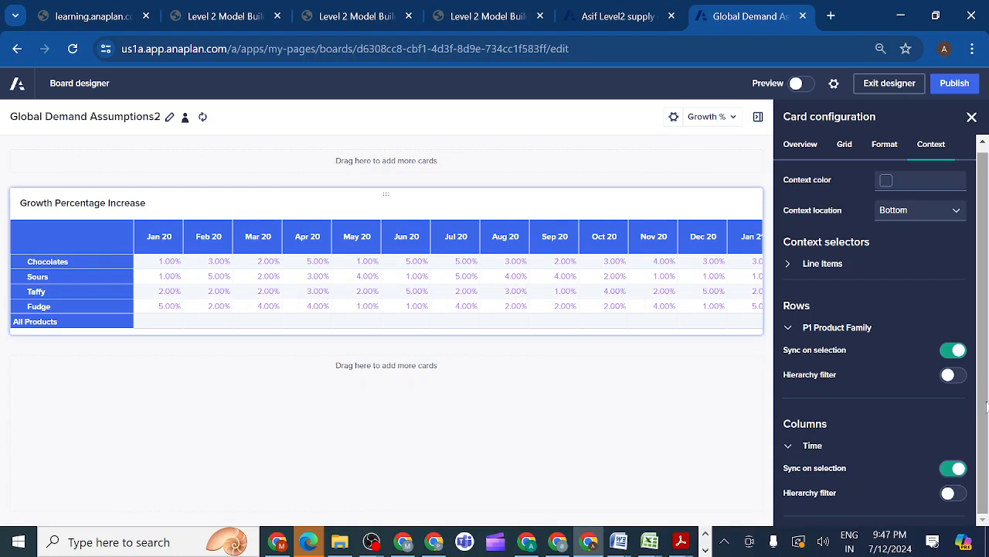
mouse_move(986, 403)
left_mouse_down()
mouse_move(982, 437)
mouse_move(983, 421)
left_mouse_up()
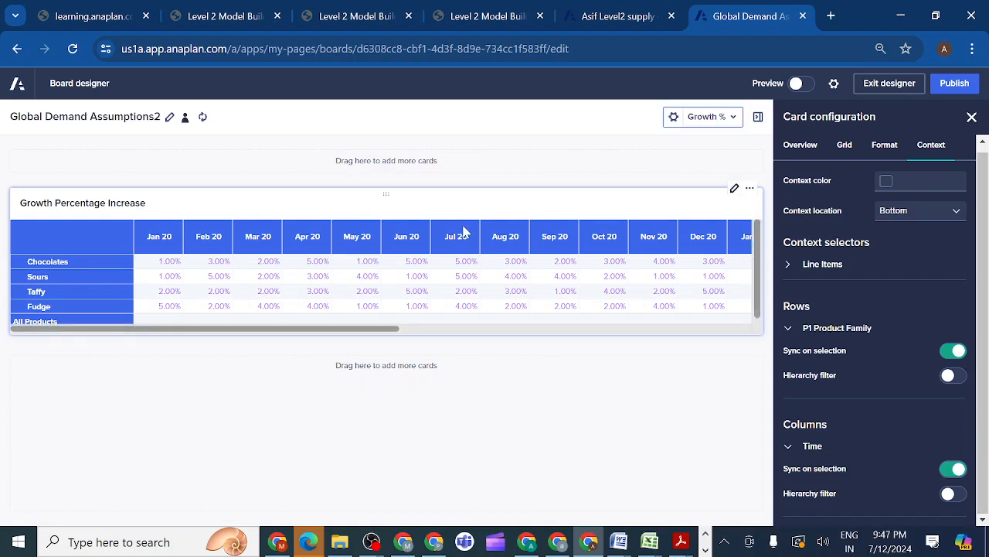
Compare the grid card with the lesson prototype and review the page requirements in section 2.3.13.2
left_click(341, 19)
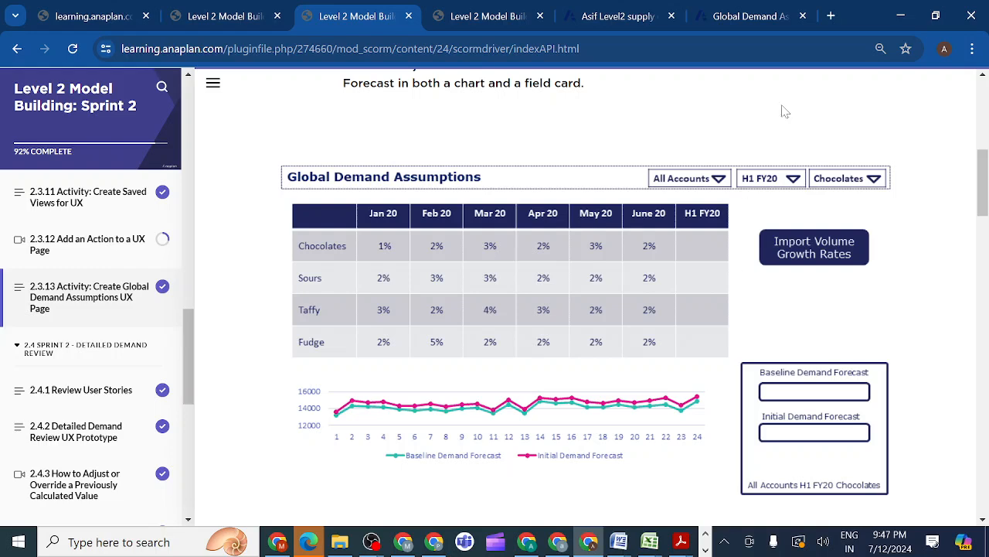
left_click(732, 17)
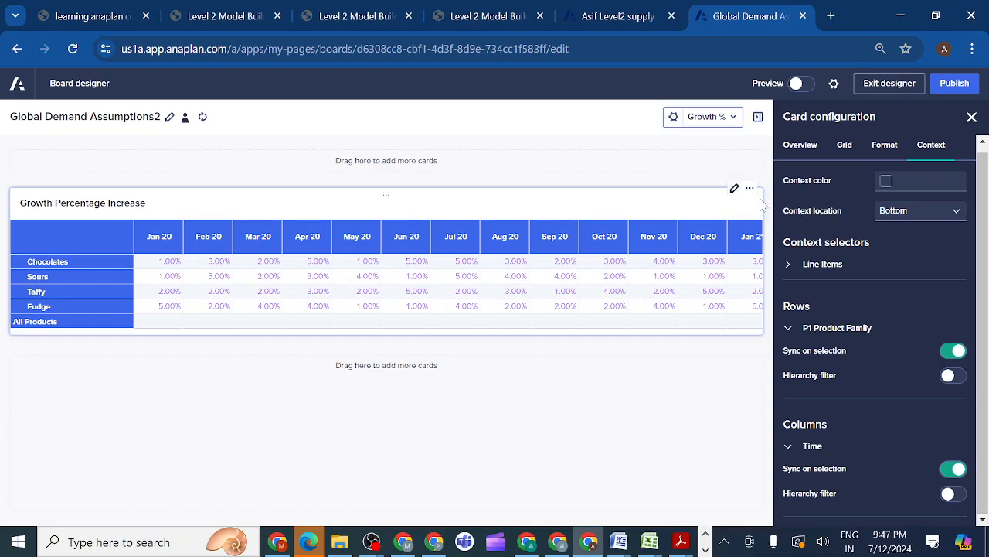
left_click(338, 19)
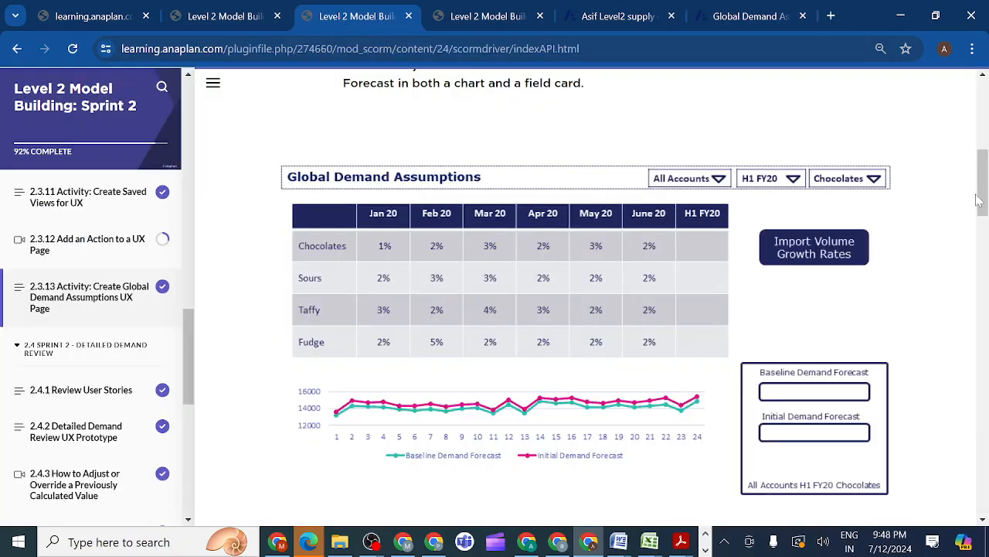
left_click_drag(984, 200, 987, 405)
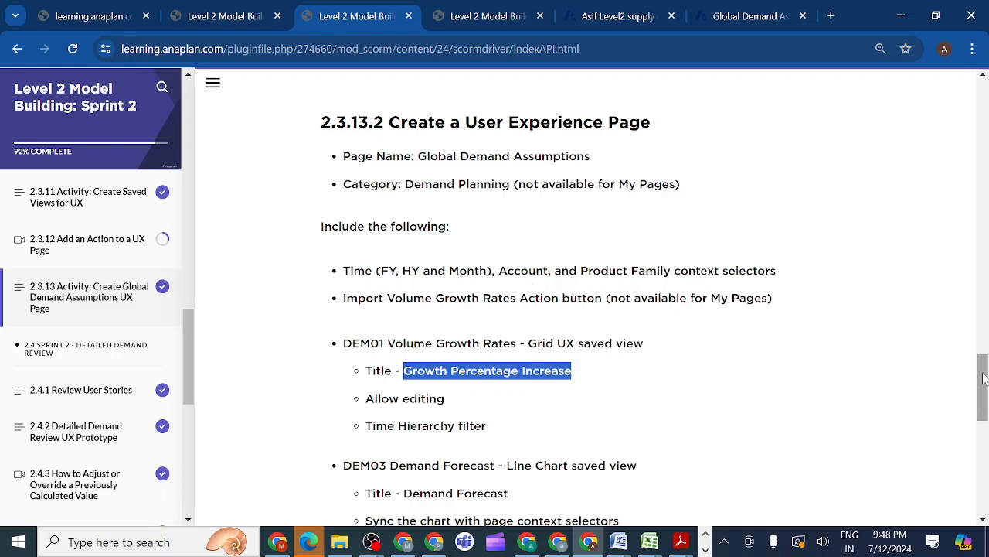
left_click_drag(985, 380, 980, 354)
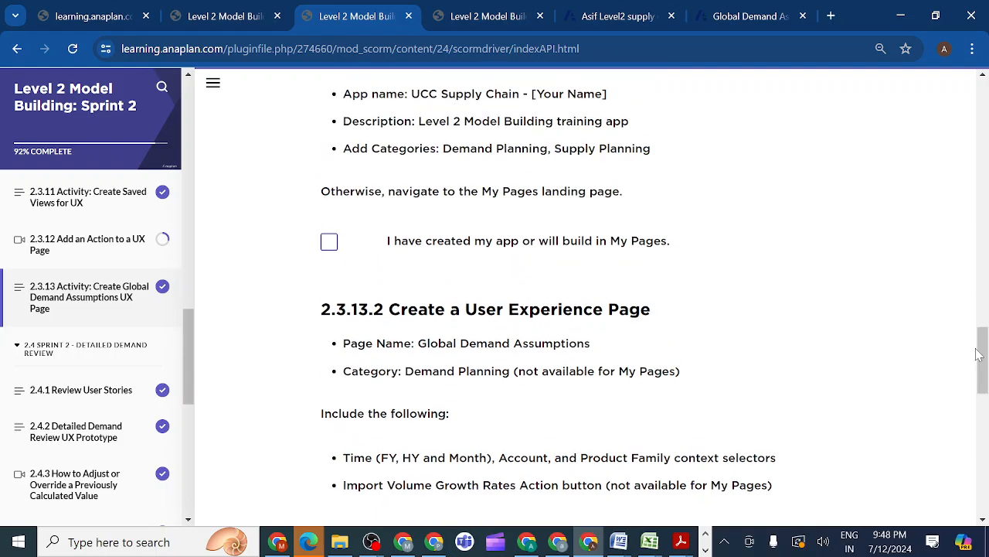
left_click(729, 18)
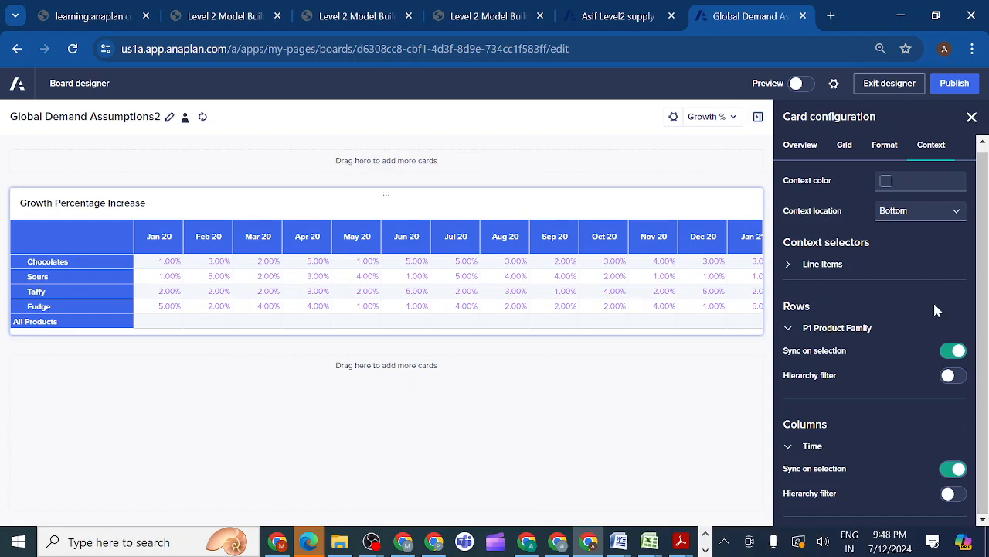
Publish the Global Demand Assumptions2 board, reload its page and reopen it for editing
left_click(953, 91)
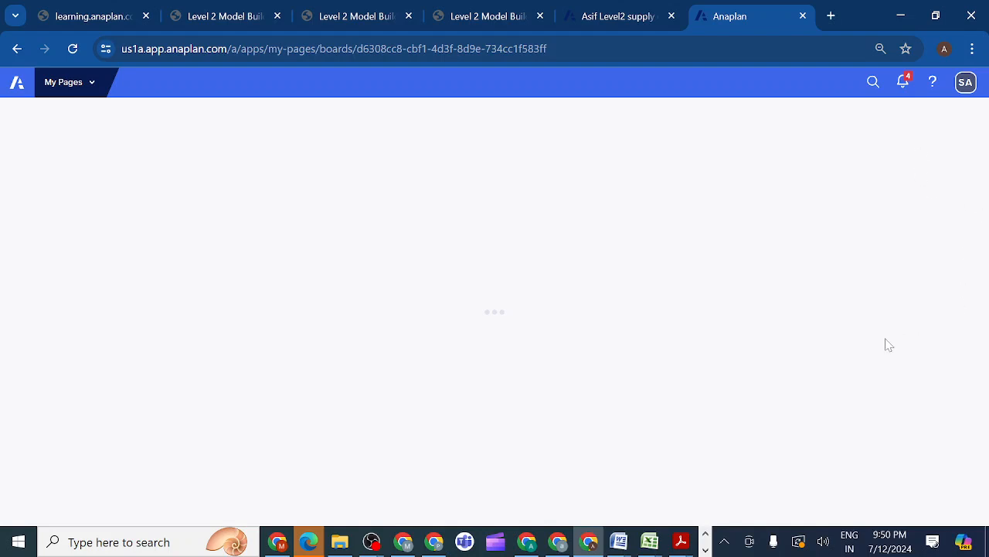
left_click(725, 541)
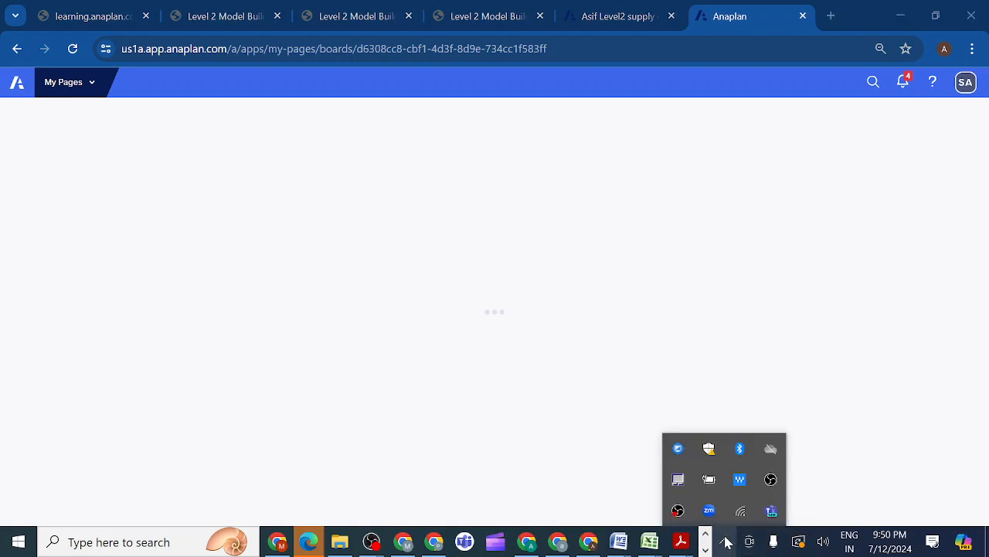
left_click(879, 415)
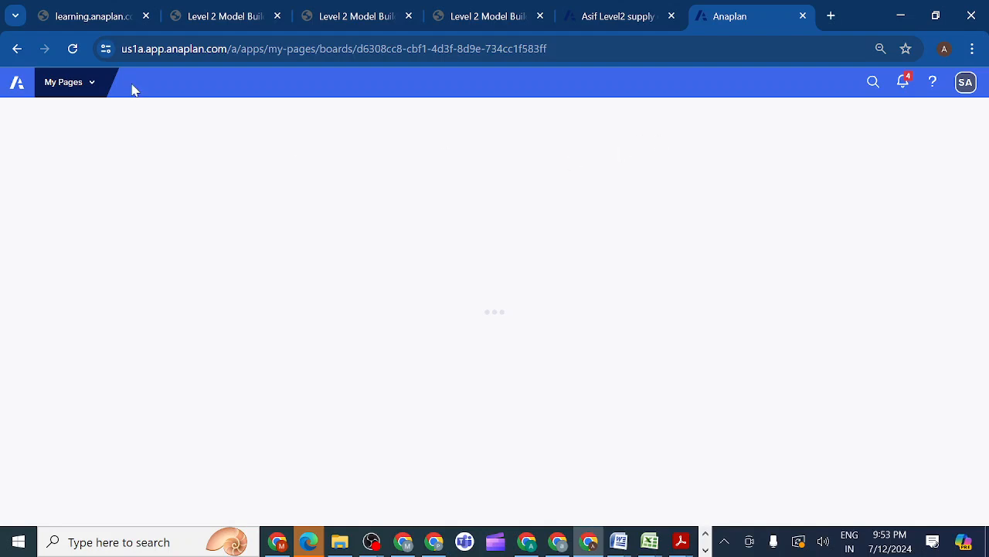
left_click(74, 51)
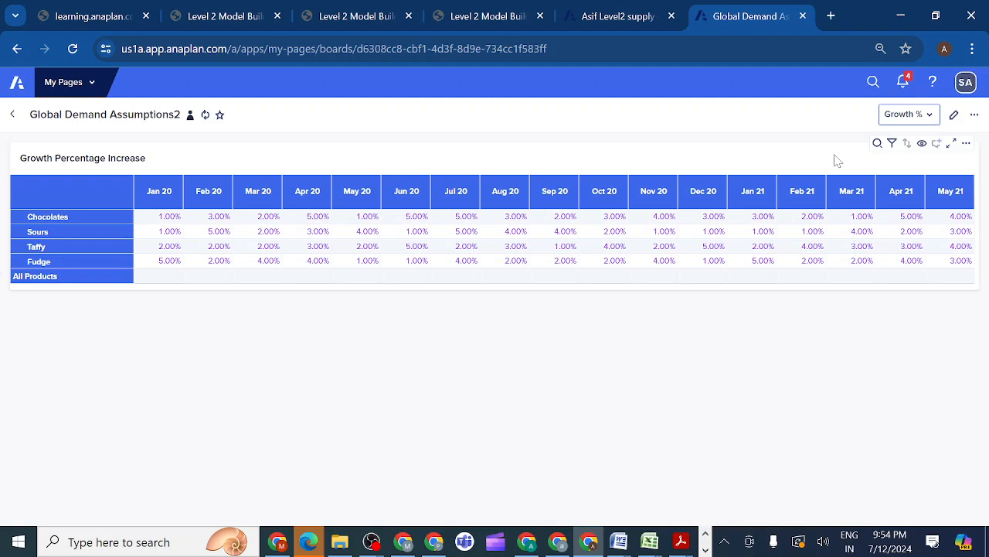
left_click(953, 115)
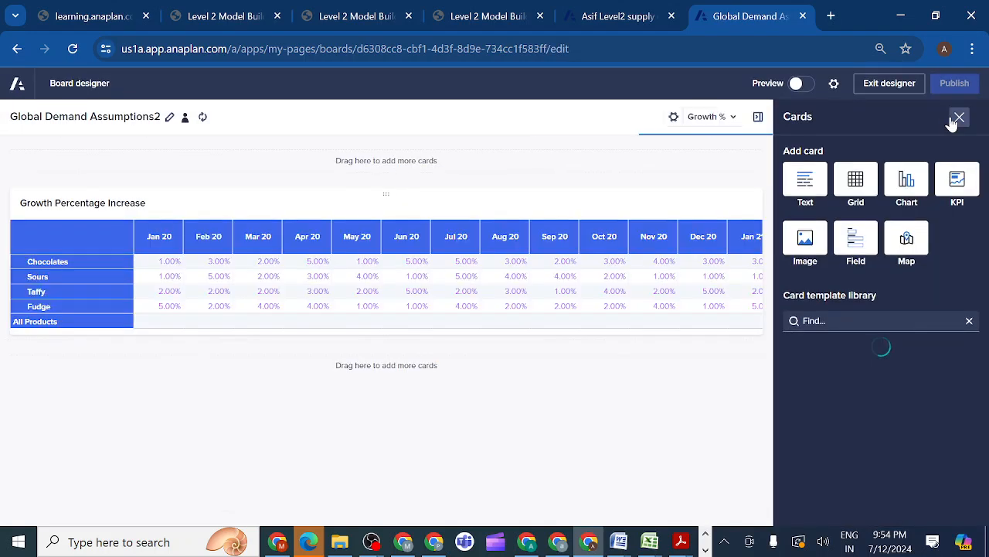
left_click(959, 118)
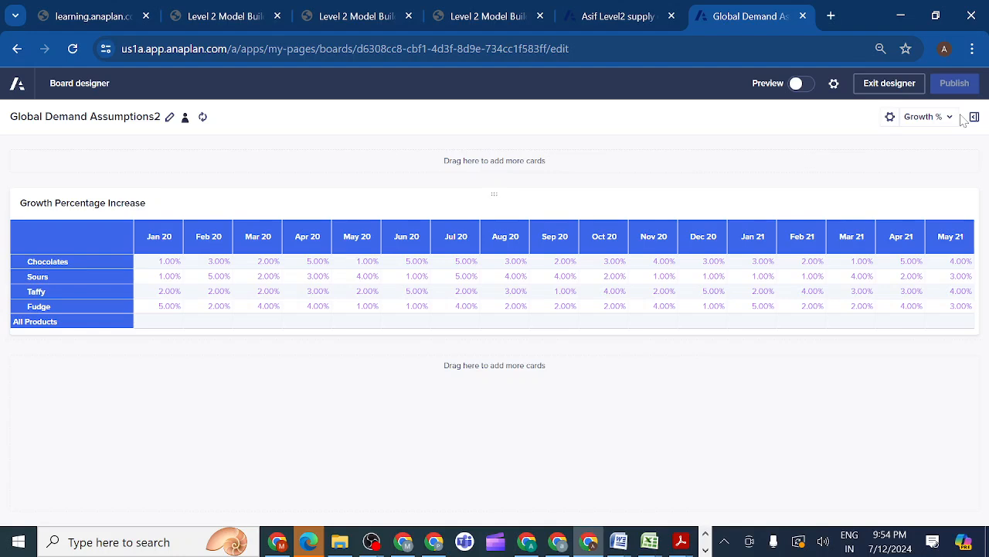
Check the lesson's DEM03 Demand Forecast line chart requirements and copy the title Demand Forecast
left_click(637, 17)
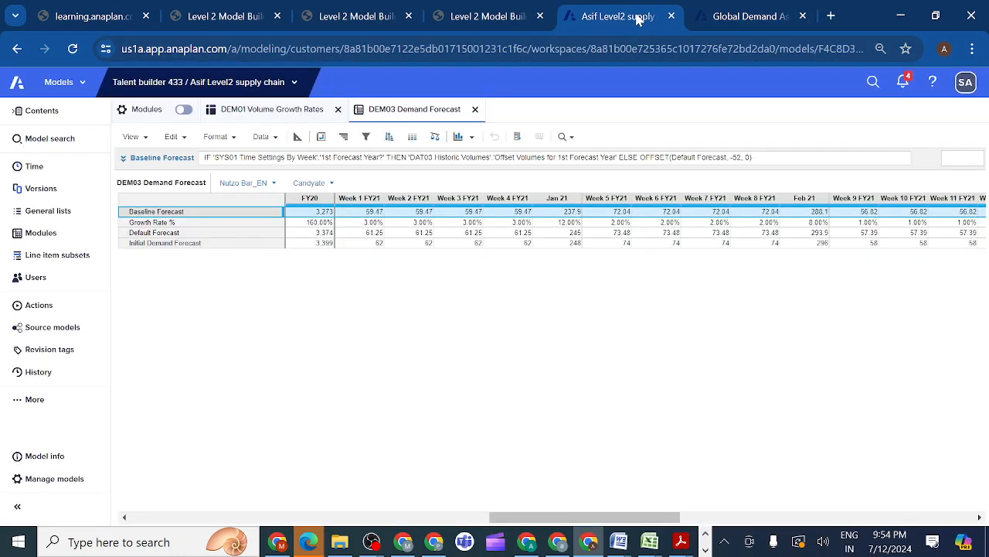
left_click(345, 21)
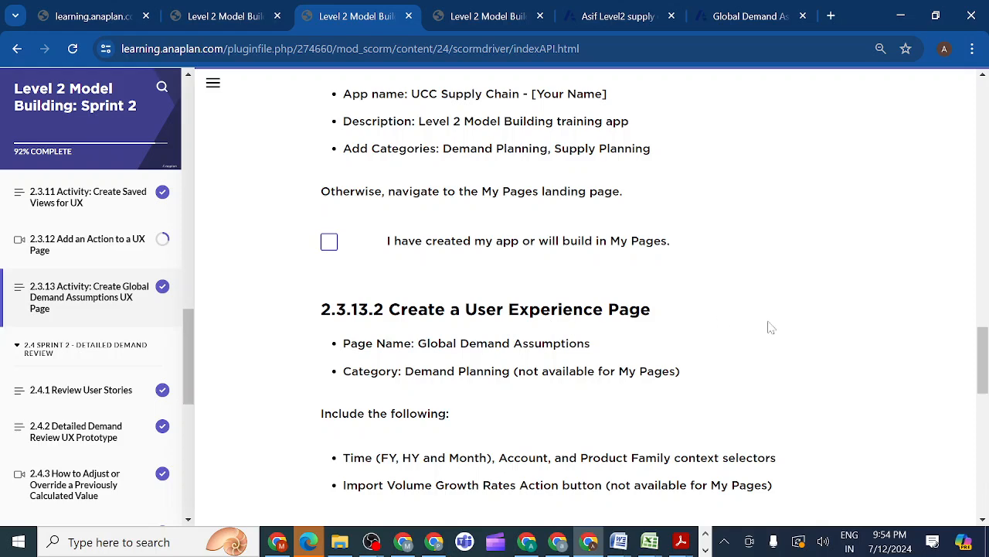
left_click_drag(985, 373, 983, 420)
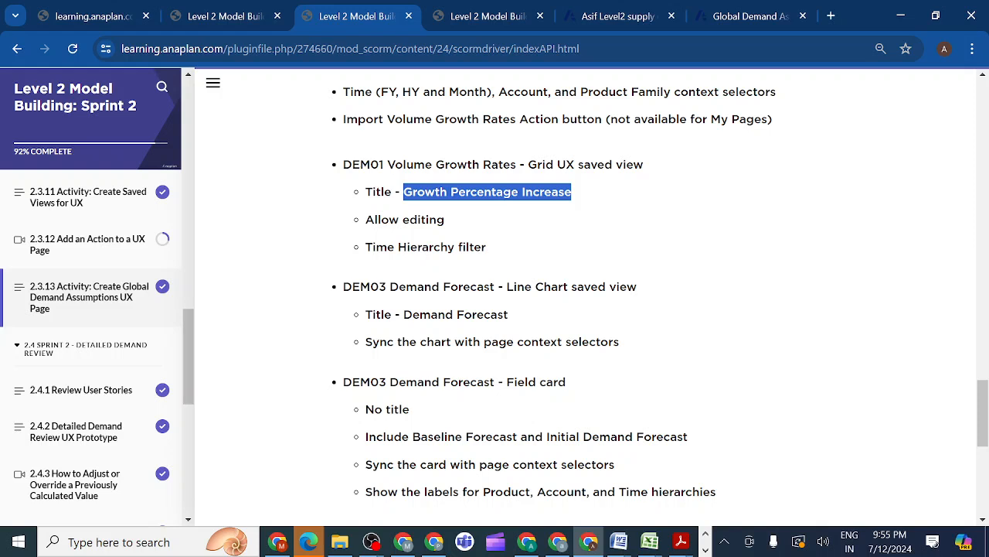
left_click_drag(399, 314, 525, 327)
key("ctrl+c")
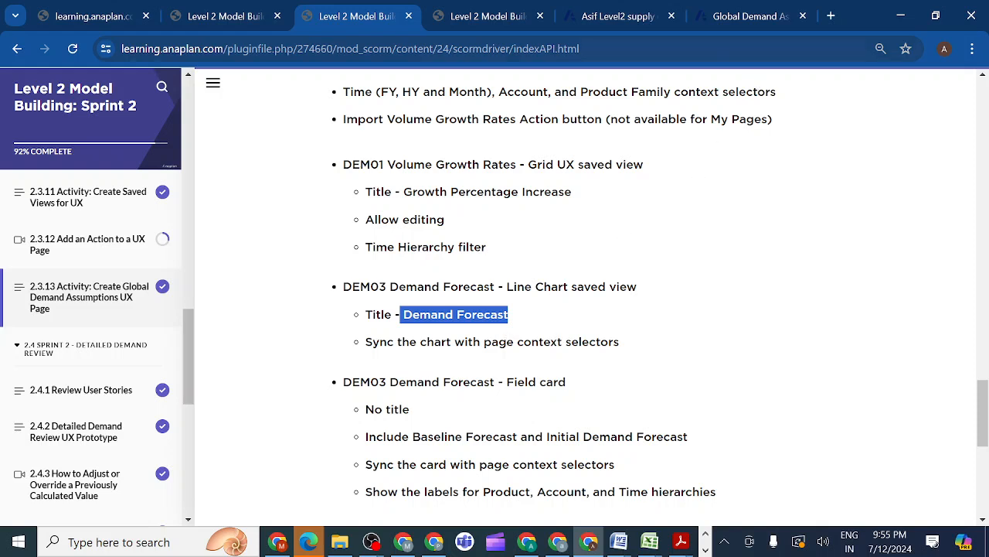
Add a chart card to the board below the Growth Percentage Increase grid and open its configuration
left_click(734, 18)
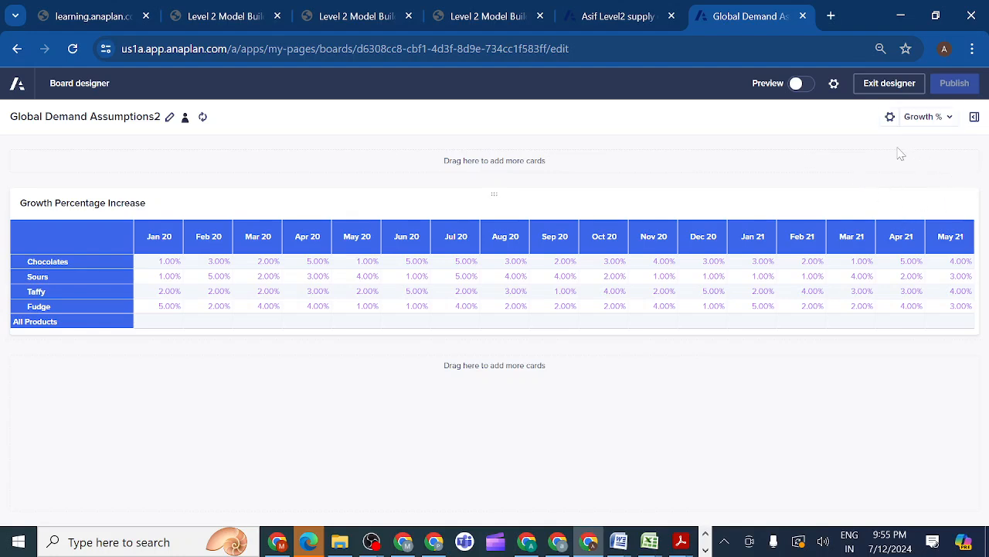
left_click(889, 84)
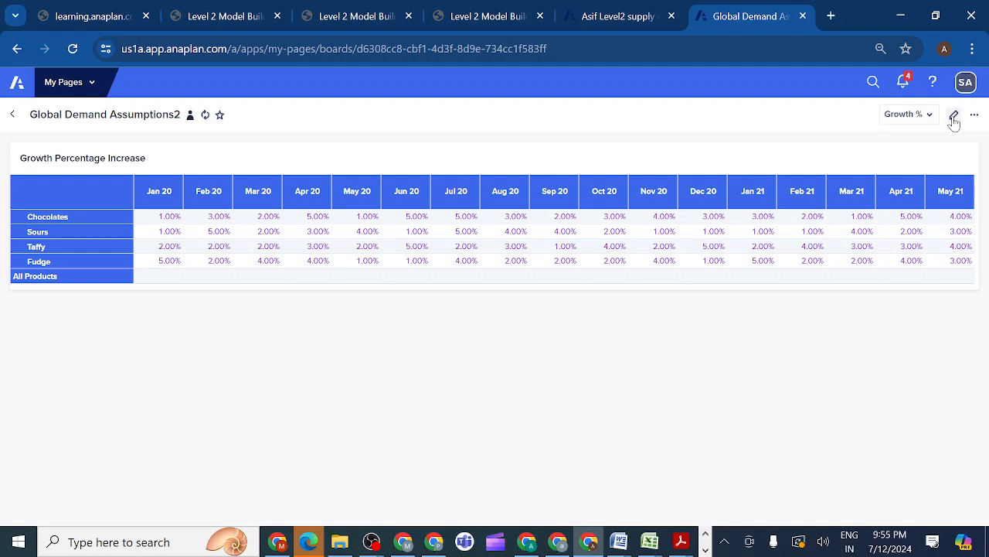
left_click(954, 116)
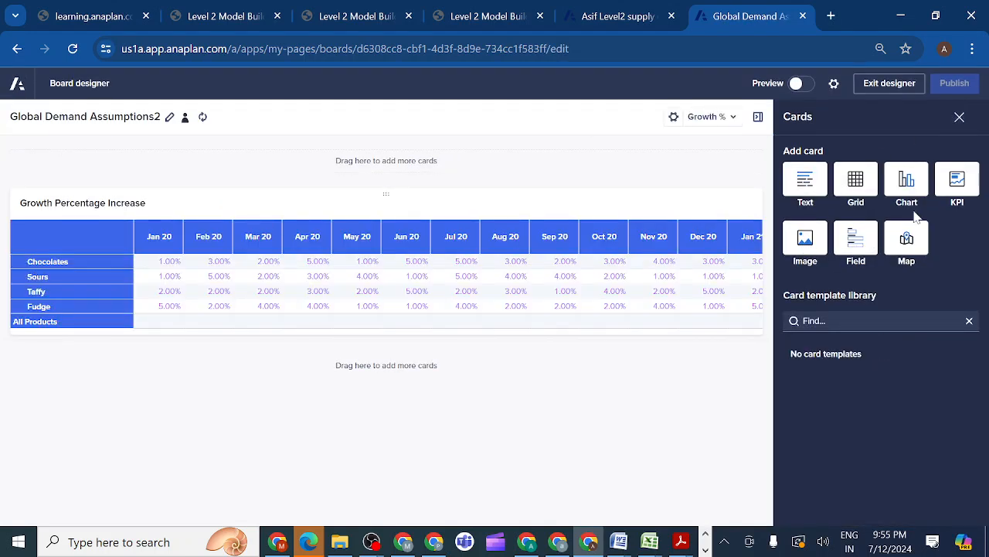
left_click_drag(906, 179, 405, 438)
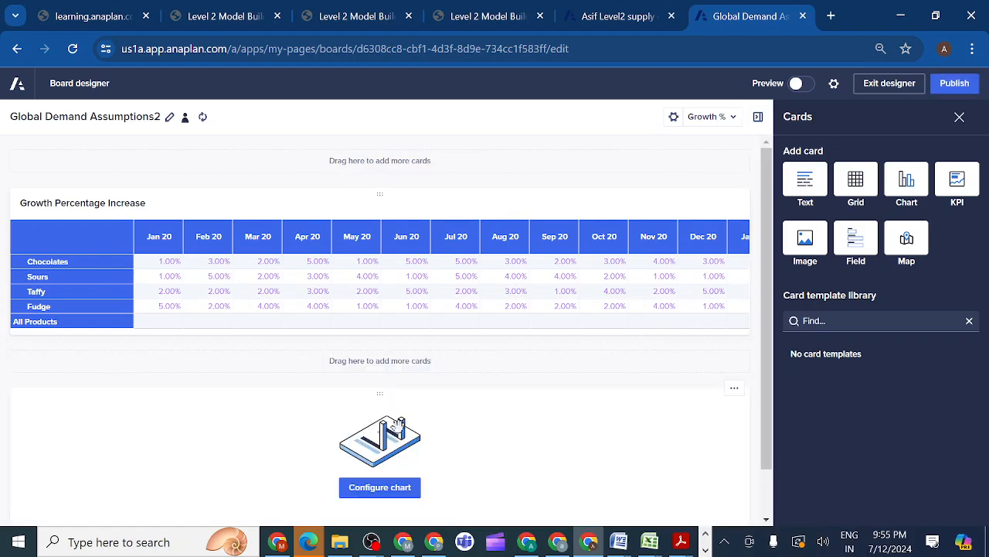
left_click(373, 488)
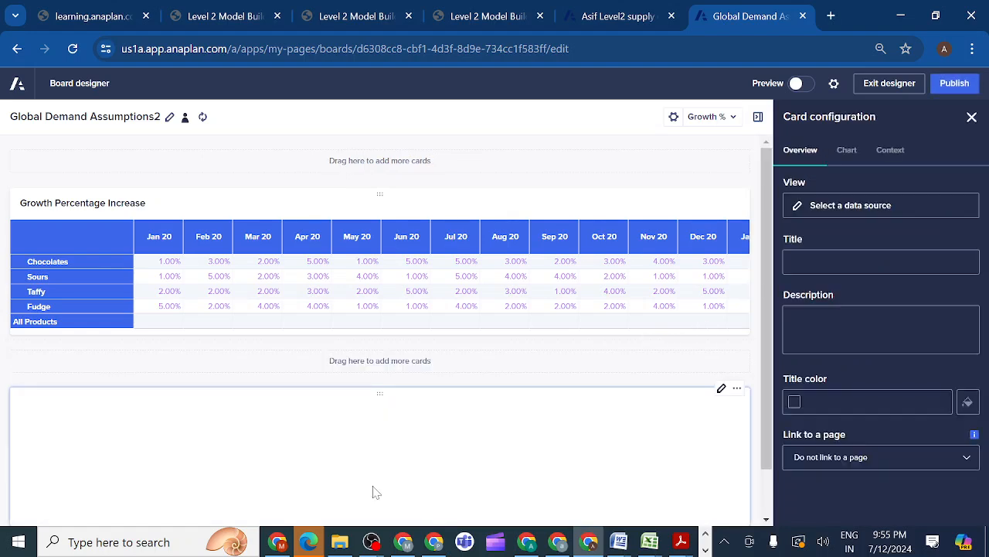
Use the DEM03 Demand Forecast module's Line Chart view as the chart's data source and title the card Demand Forecast
left_click(825, 206)
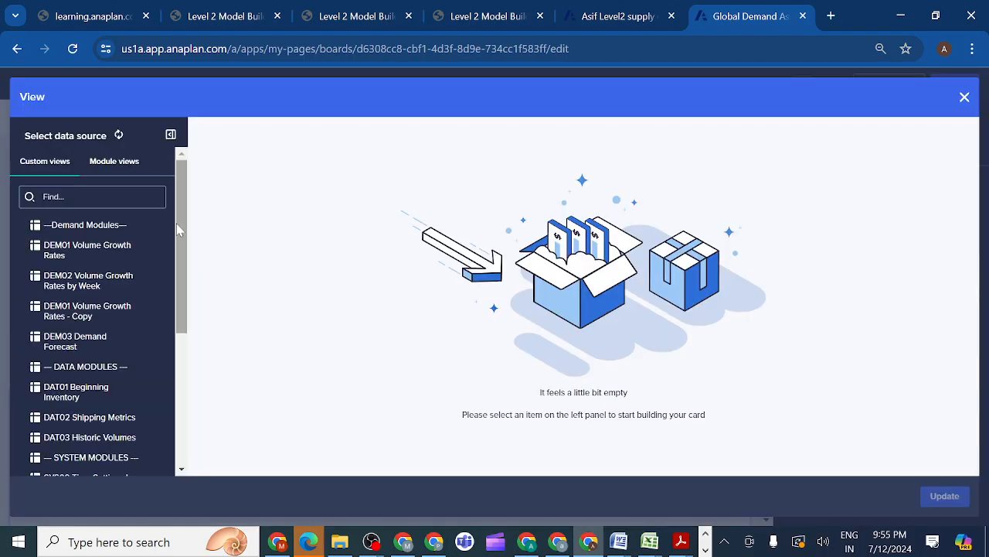
left_click(112, 169)
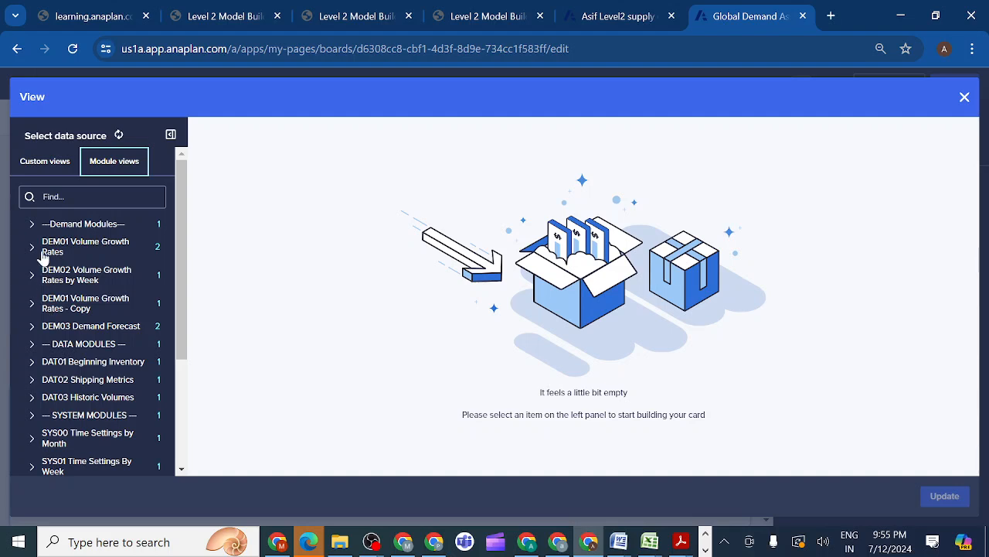
left_click(33, 331)
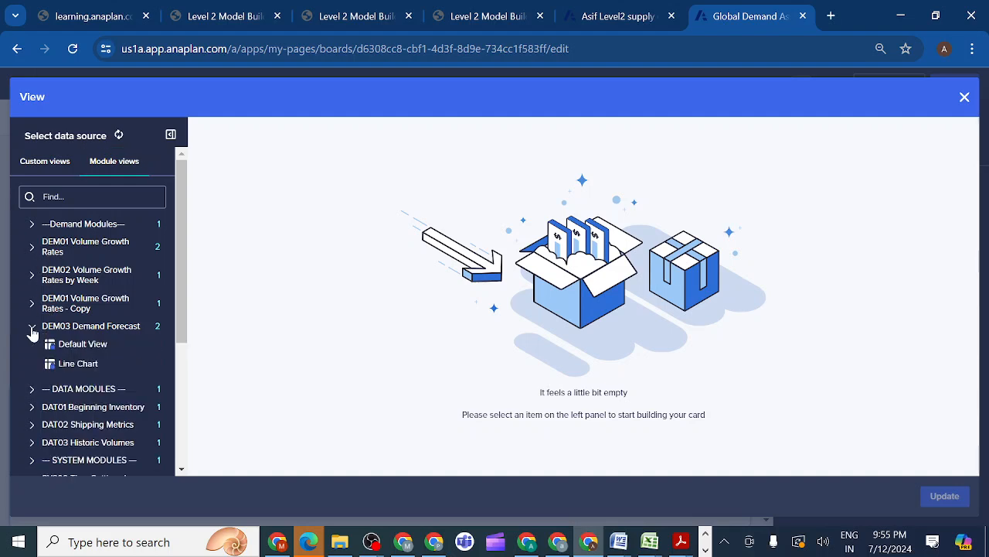
left_click(77, 363)
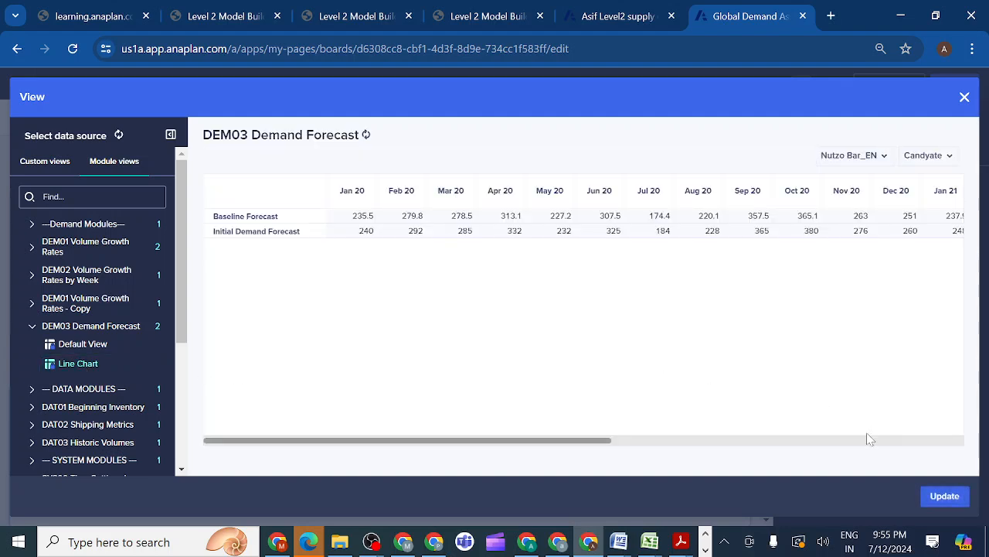
left_click(945, 497)
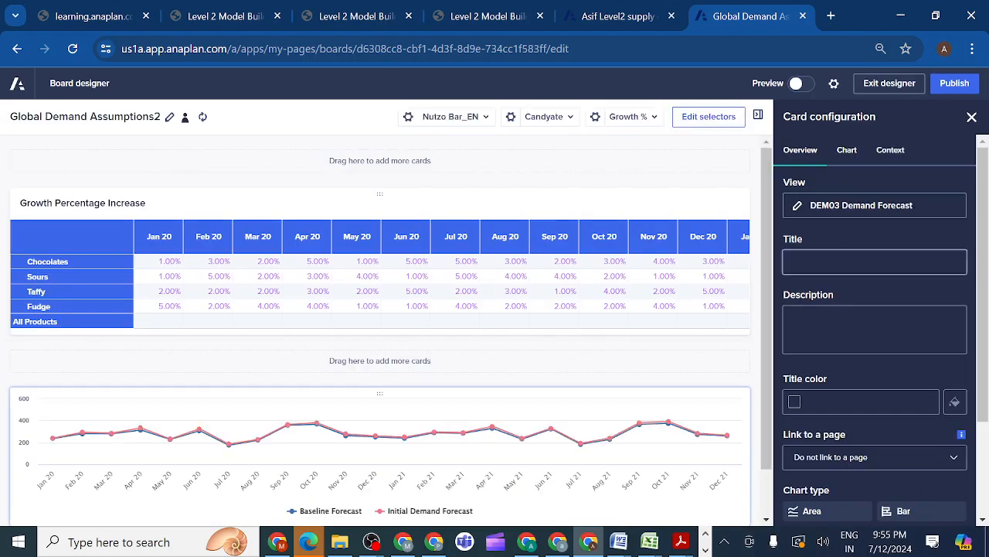
left_click(875, 262)
key("ctrl+v")
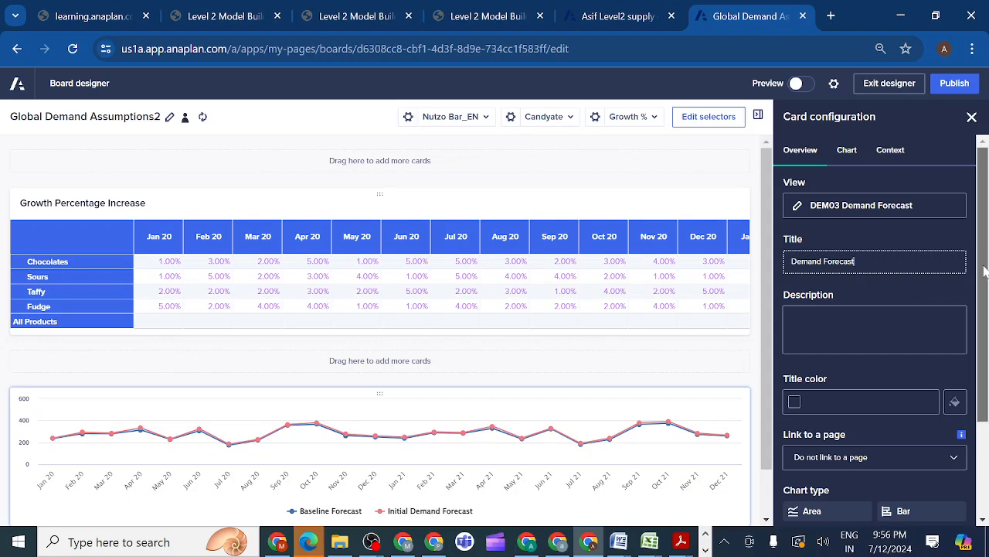
Change the Demand Forecast card's chart type to Line and recheck the lesson's line chart requirements
scroll(985, 269, "down", 2)
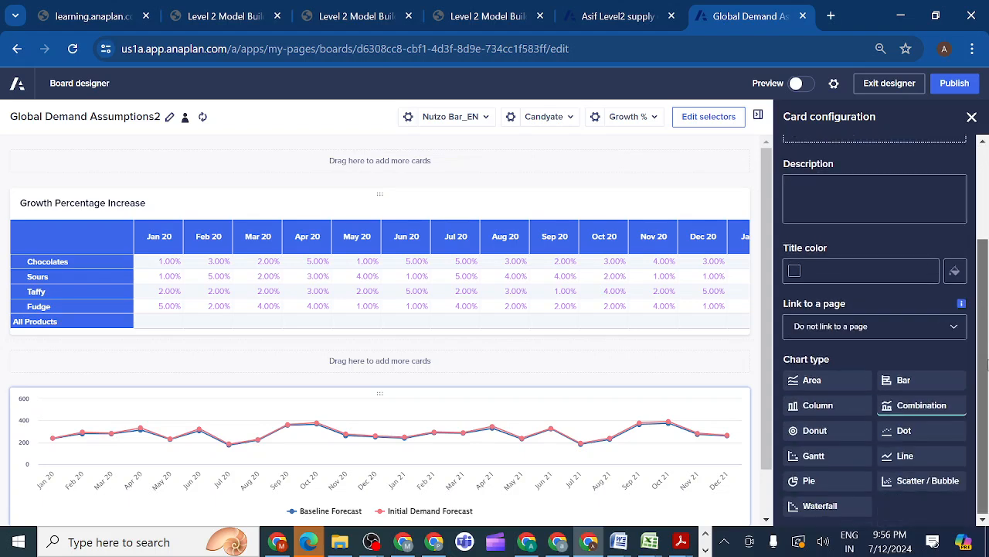
left_click(901, 461)
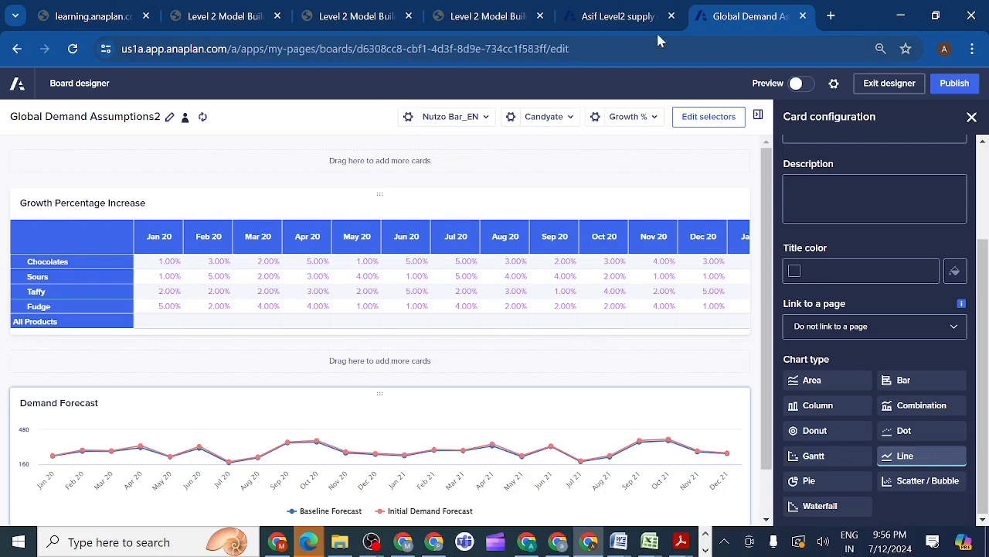
left_click(639, 17)
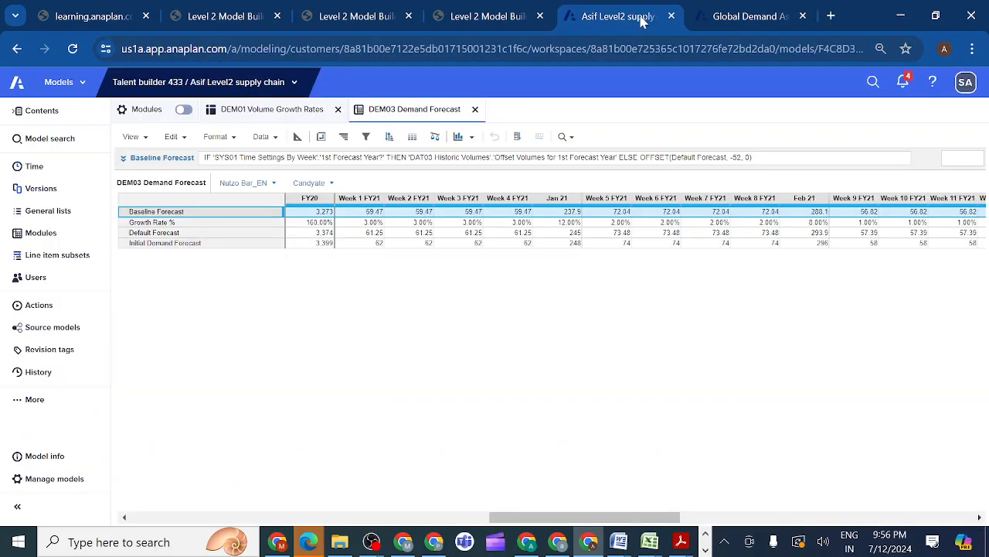
left_click(361, 17)
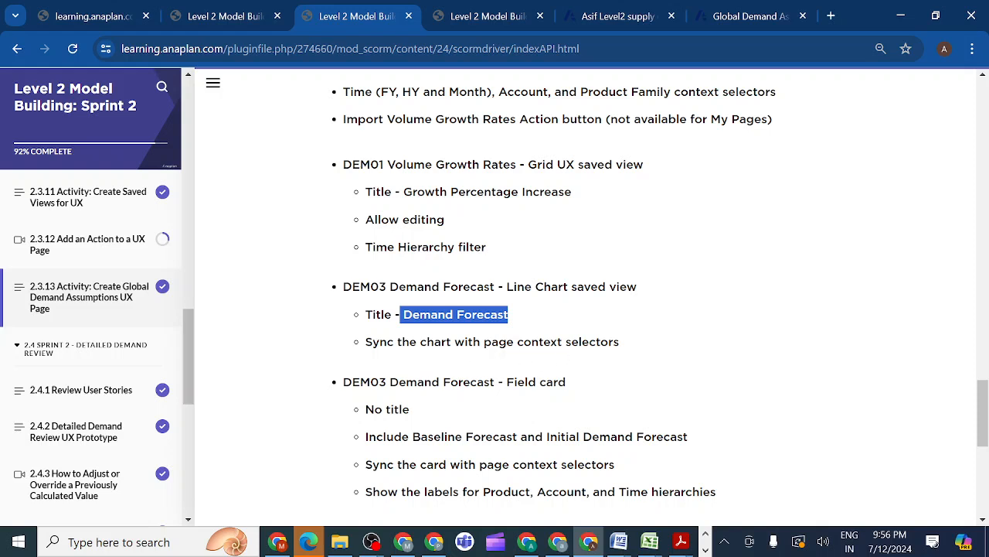
left_click(746, 20)
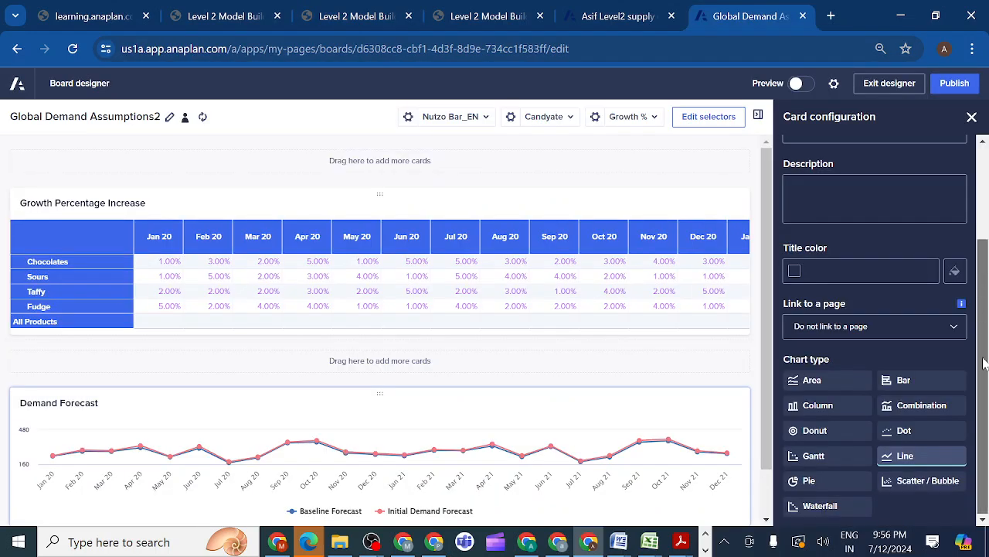
left_click_drag(985, 283, 983, 161)
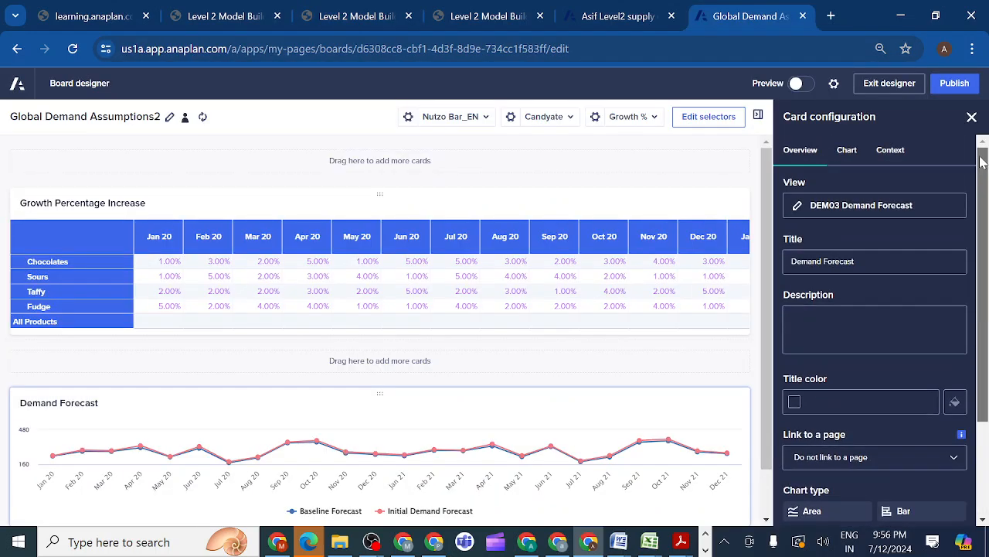
Colour the chart's Baseline Forecast series black (#000000) and the Initial Demand Forecast series blue (#00A8EC)
left_click(850, 151)
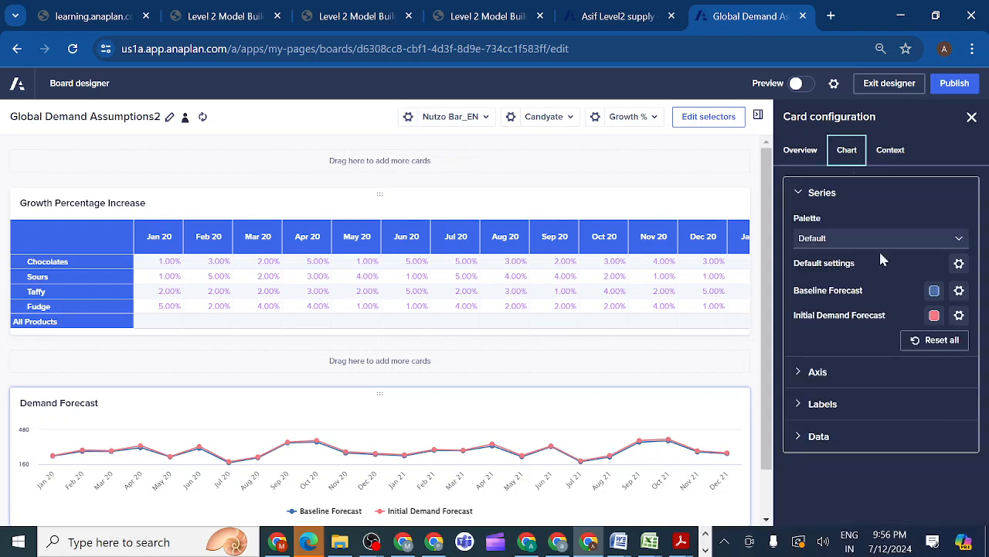
left_click(934, 291)
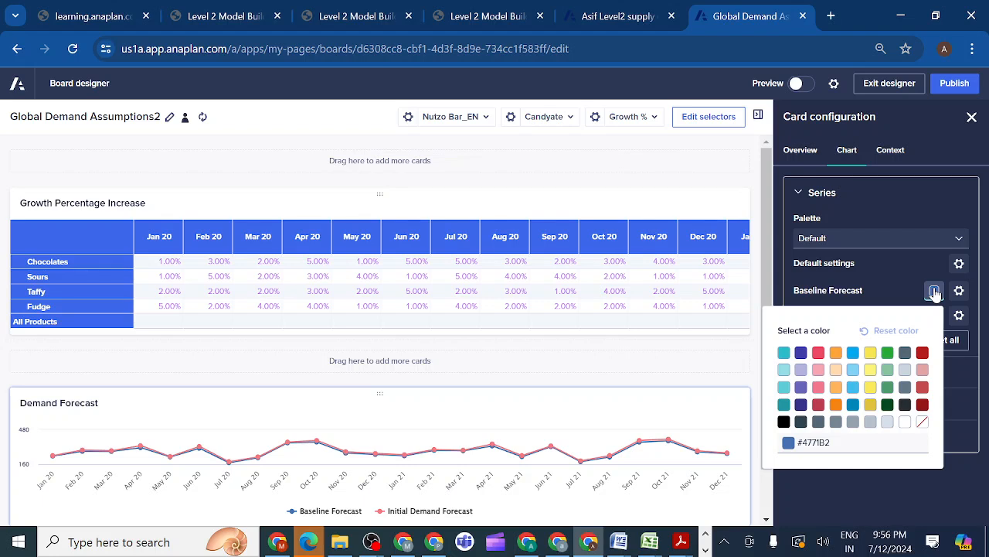
left_click(853, 353)
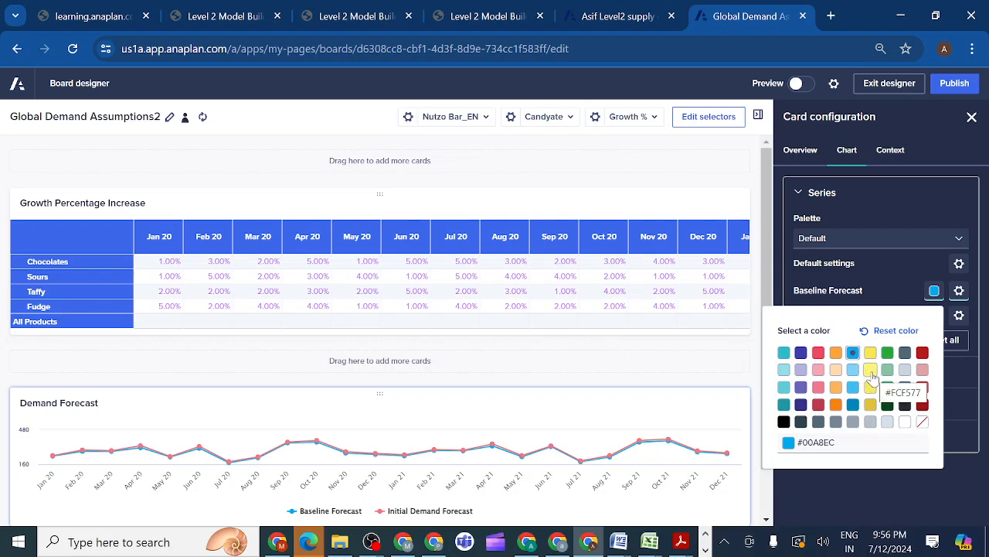
left_click(783, 422)
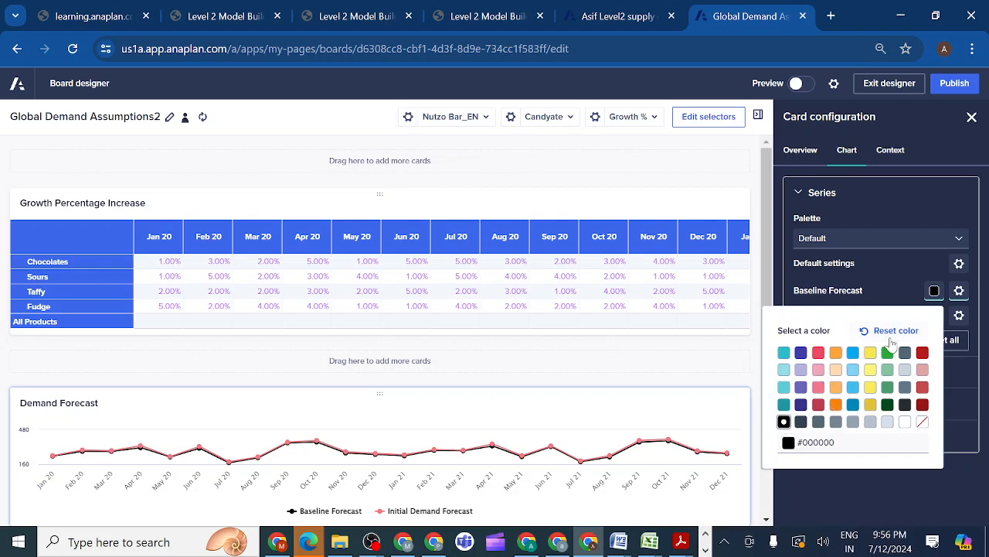
left_click(887, 284)
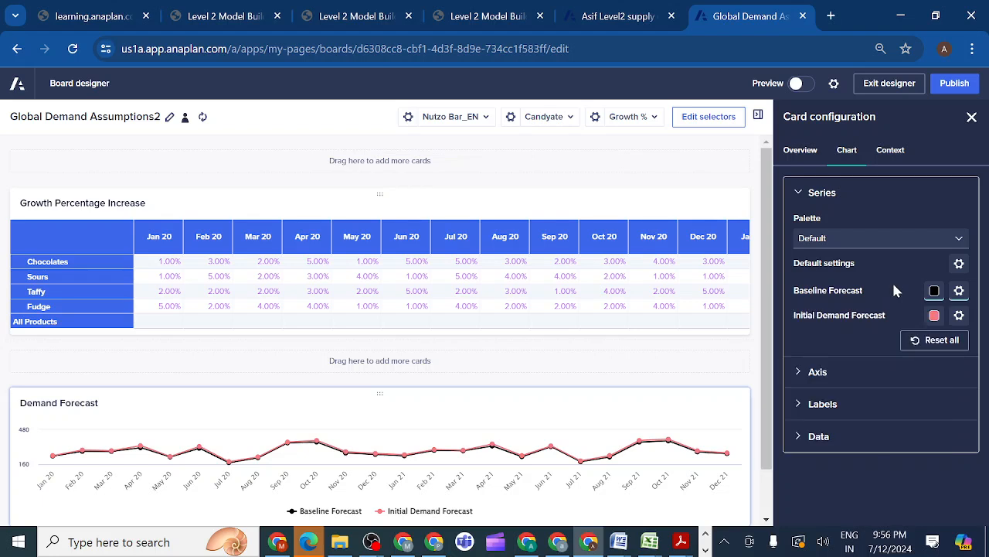
left_click(933, 319)
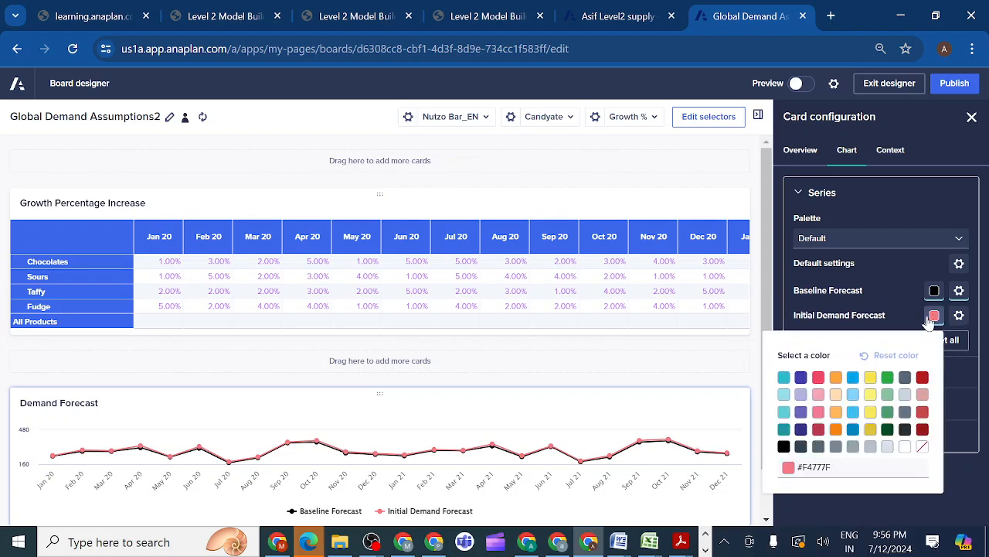
left_click(853, 378)
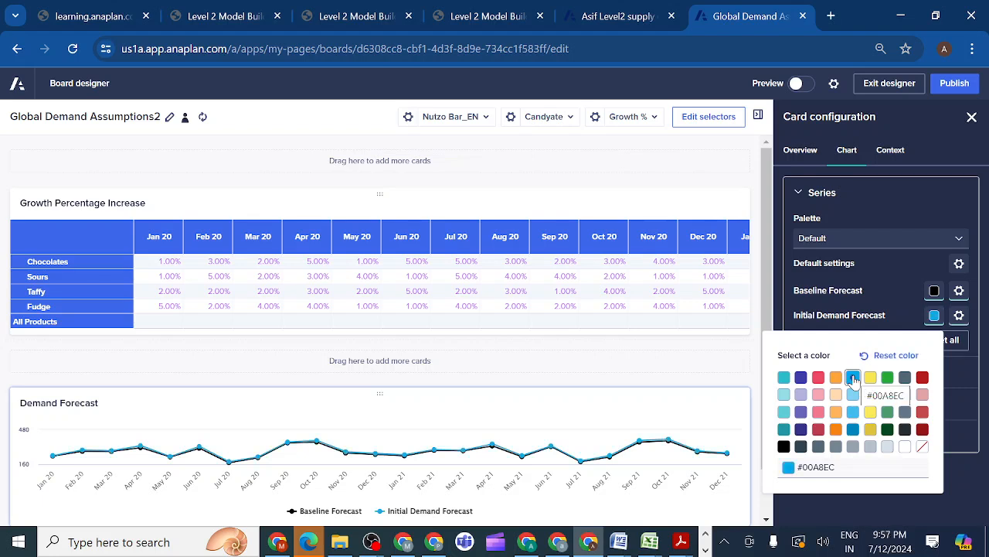
left_click(893, 280)
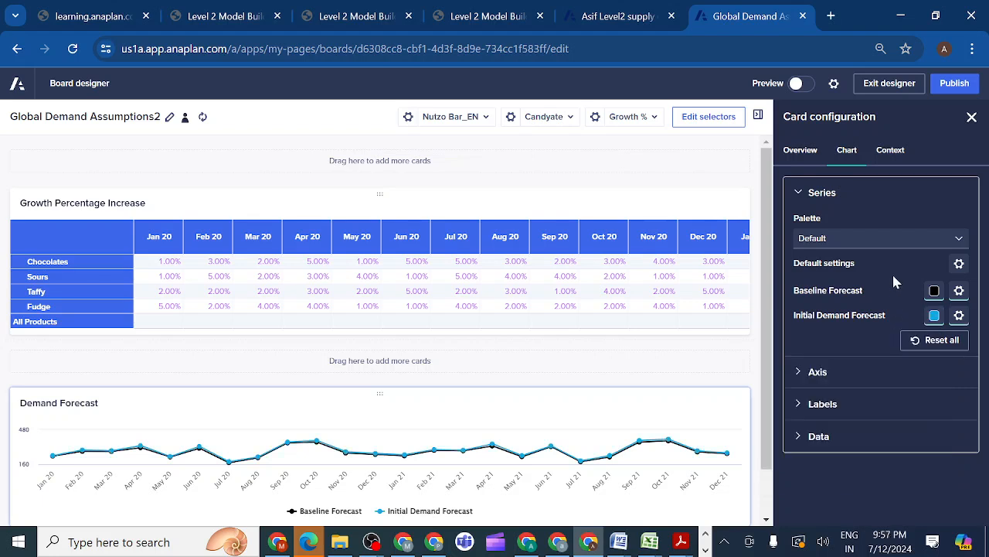
Check the Demand Forecast chart's context sync settings for Line Items and Time against the lesson's requirements
left_click(894, 155)
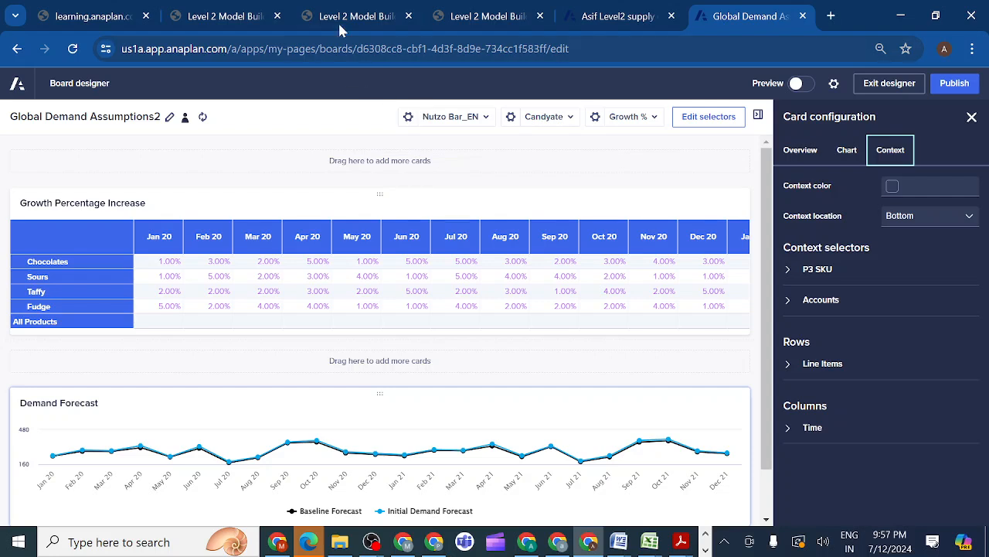
left_click(788, 365)
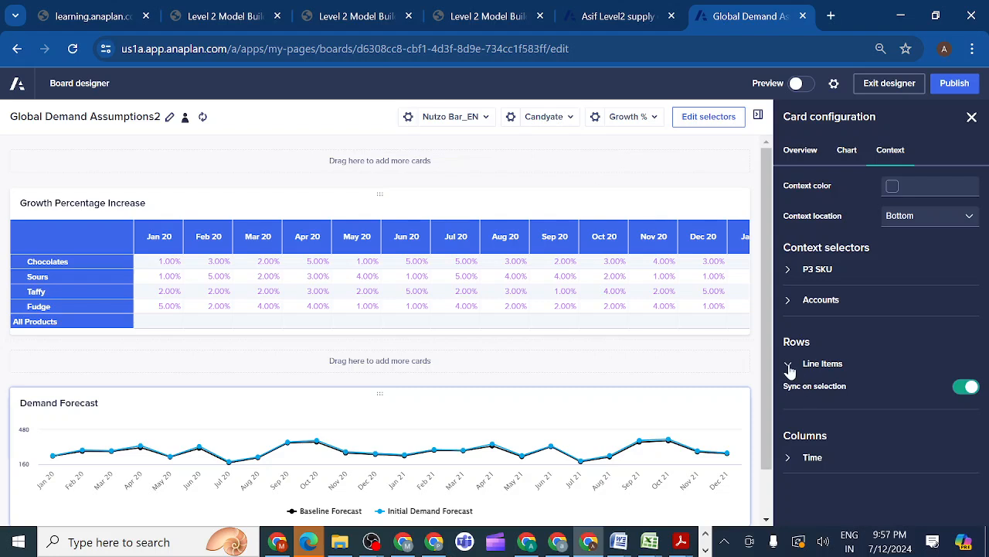
left_click(788, 365)
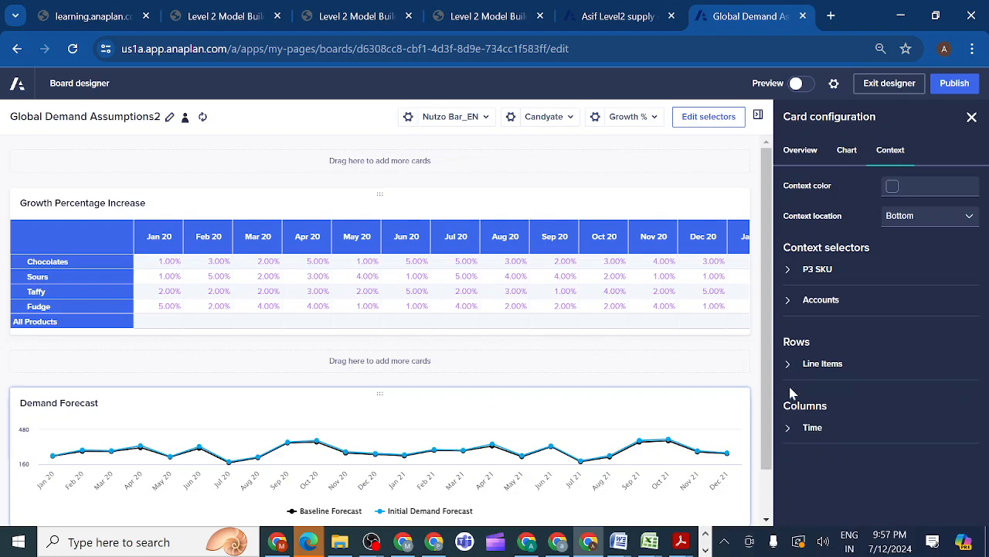
left_click(790, 431)
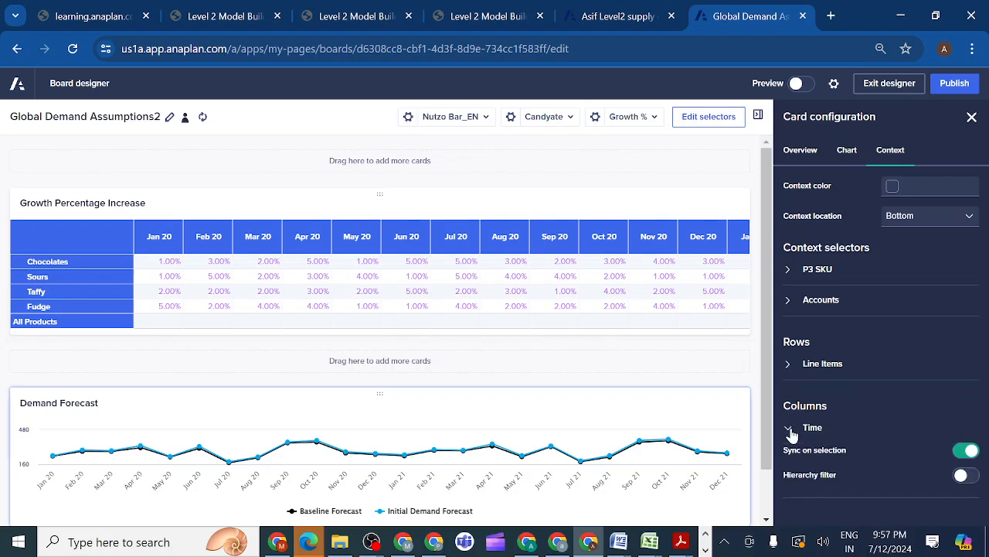
left_click(866, 366)
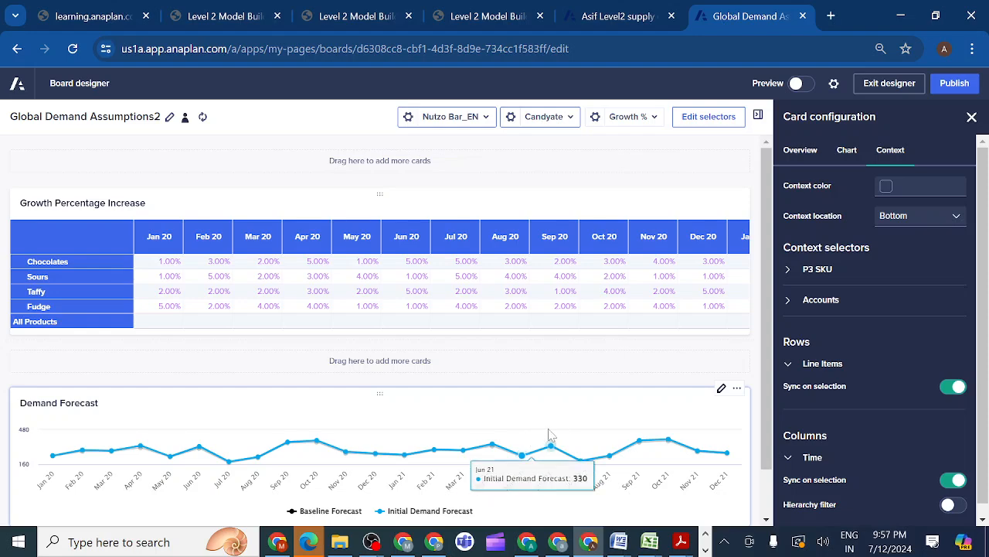
left_click(345, 22)
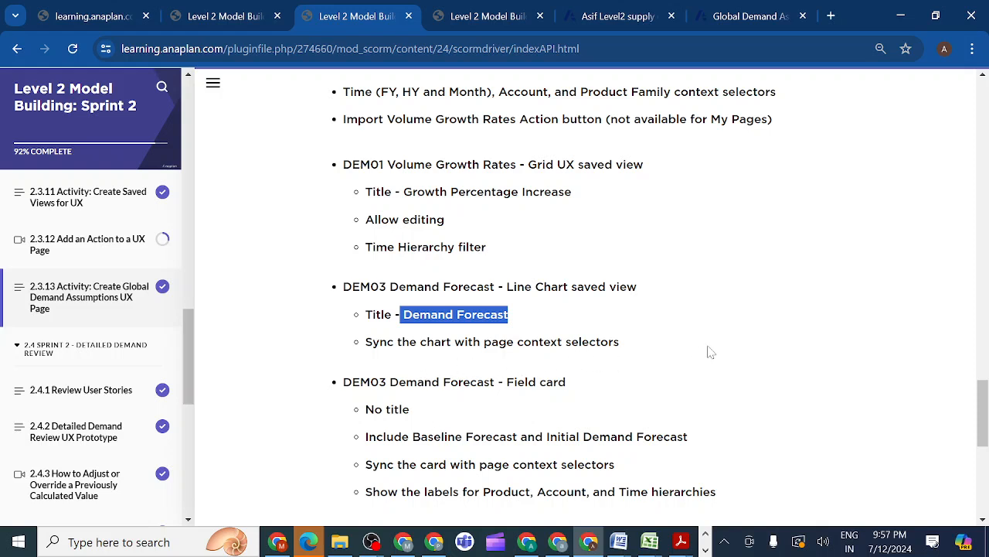
mouse_move(980, 417)
left_mouse_down()
mouse_move(983, 480)
mouse_move(984, 436)
left_mouse_up()
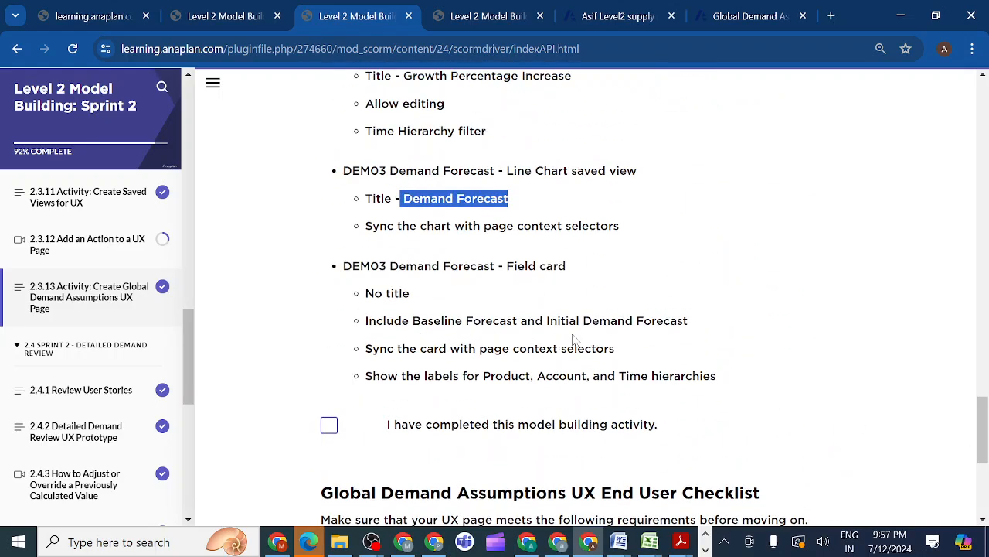
left_click(746, 18)
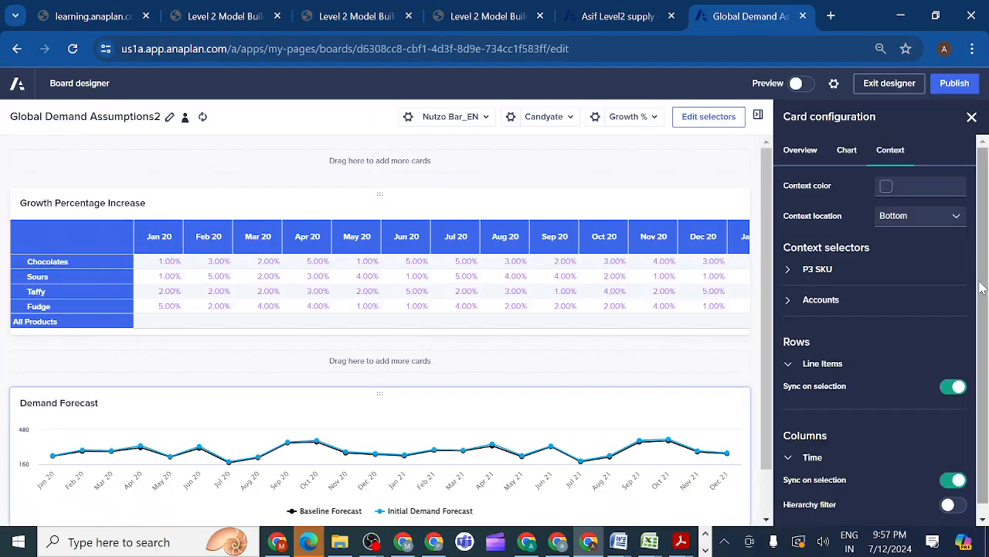
left_click_drag(982, 287, 984, 348)
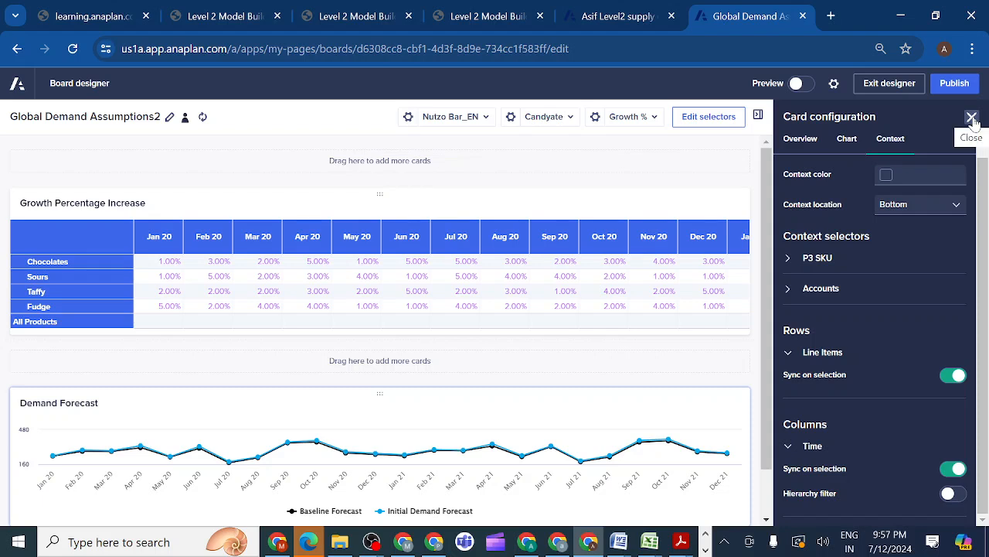
Publish the board, then reopen it for editing after checking the lesson's DEM03 Demand Forecast field card requirements
left_click(961, 84)
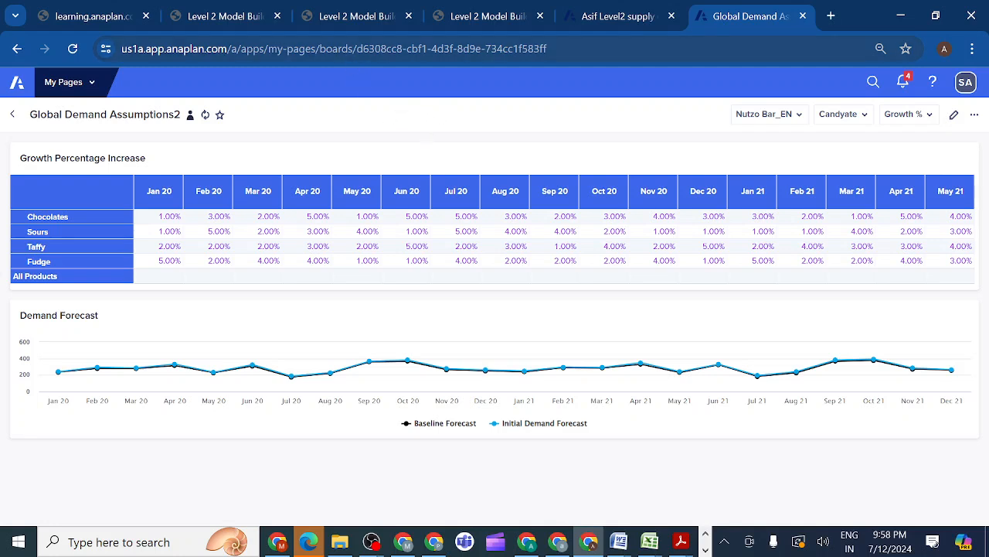
left_click(351, 17)
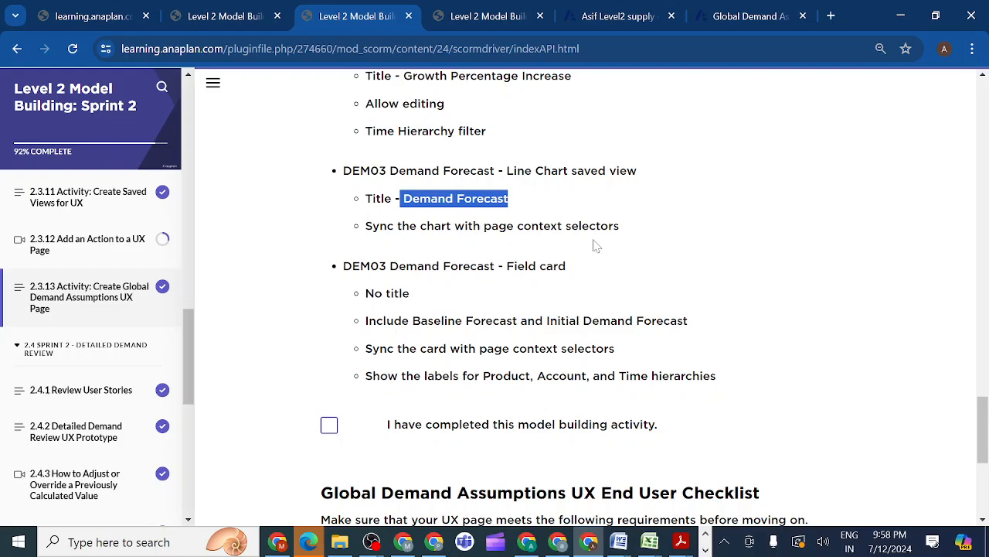
left_click(737, 15)
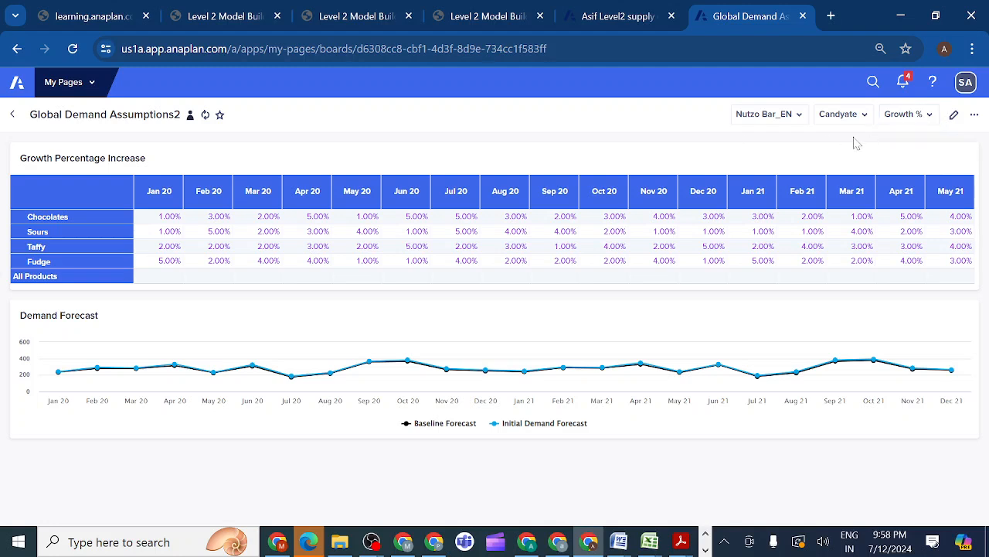
left_click(953, 116)
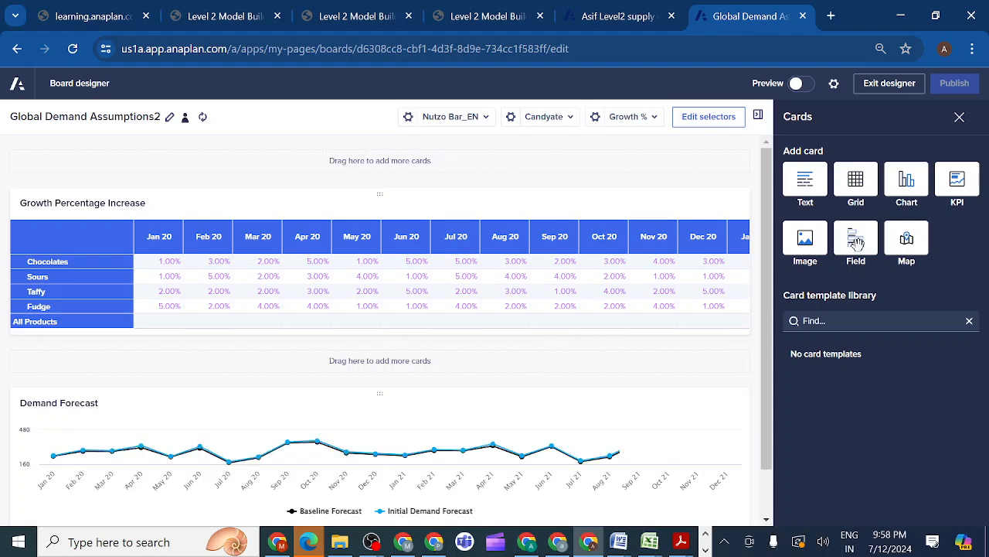
Add a field card to the board below the Demand Forecast chart and open its configuration
left_click_drag(770, 305, 773, 370)
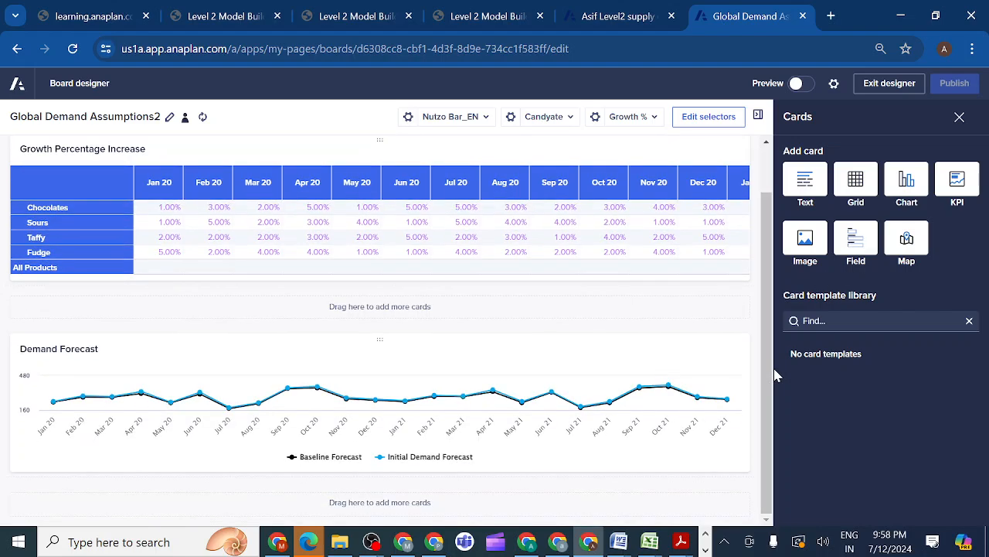
left_click_drag(854, 244, 461, 501)
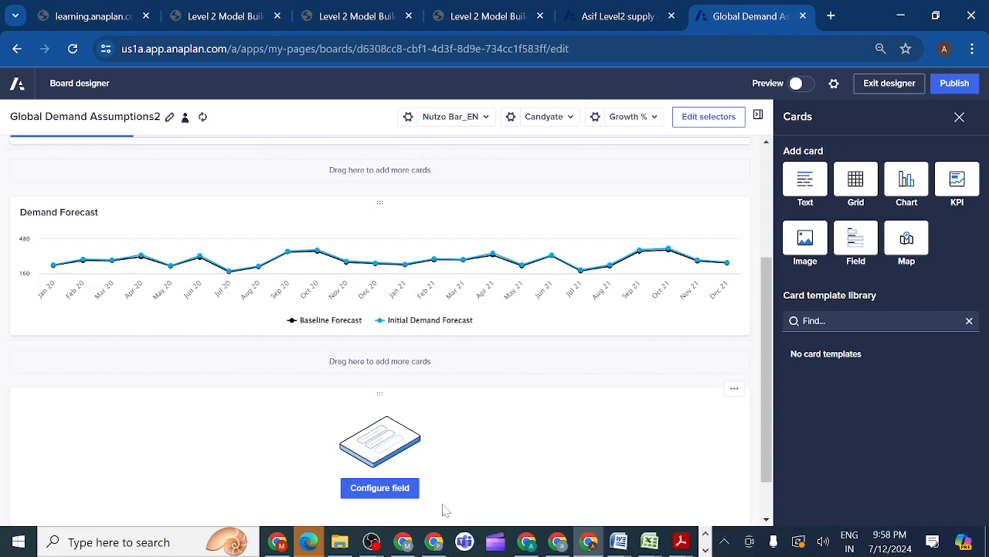
left_click(377, 493)
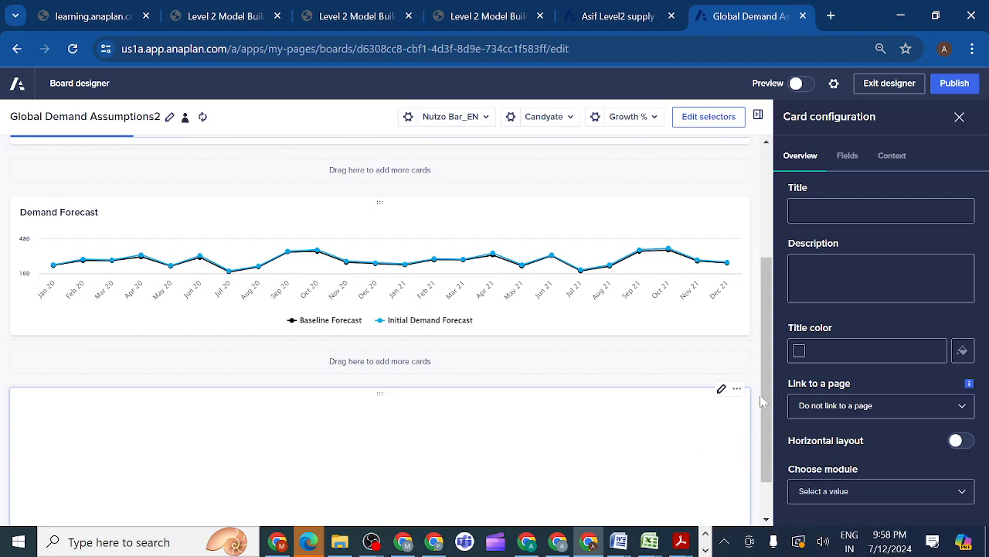
left_click_drag(765, 392, 765, 472)
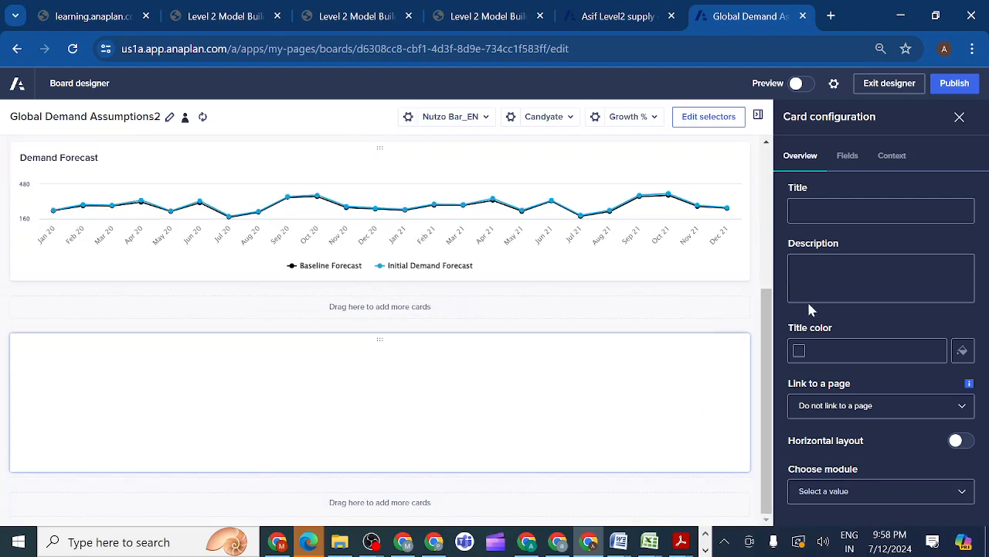
Leave the field card untitled and set its module to DEM03 Demand Forecast, checking the lesson's field card requirements first
left_click(881, 210)
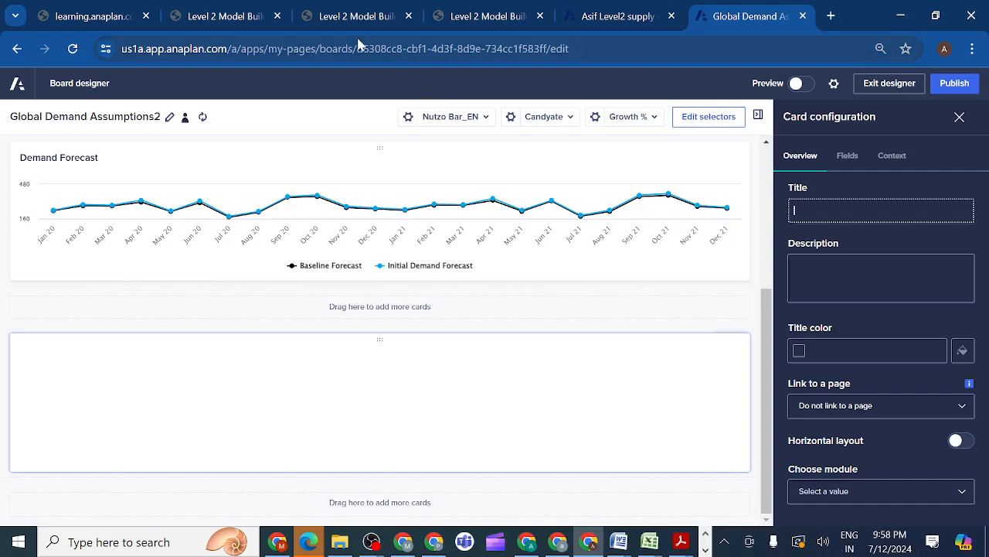
left_click(350, 16)
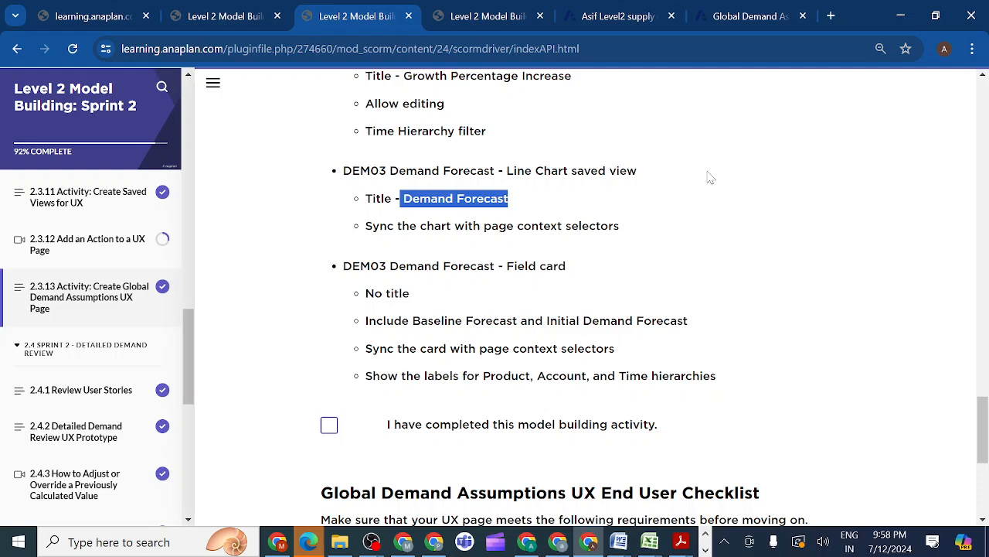
left_click(738, 17)
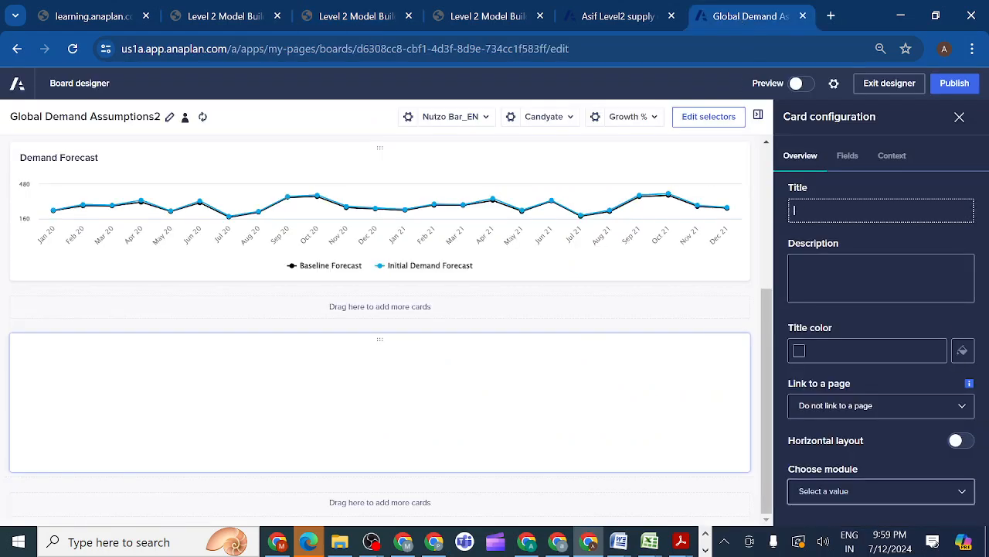
left_click(962, 492)
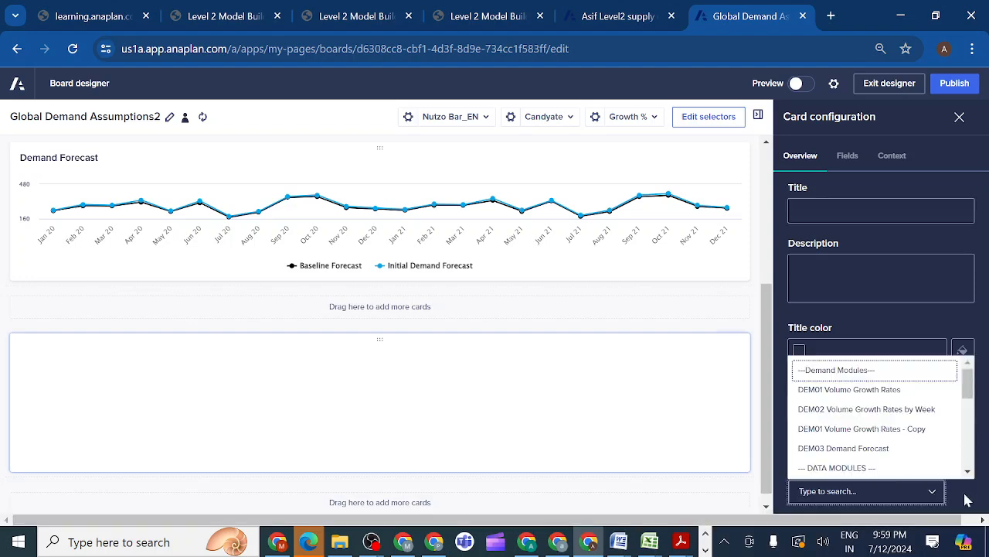
left_click(850, 449)
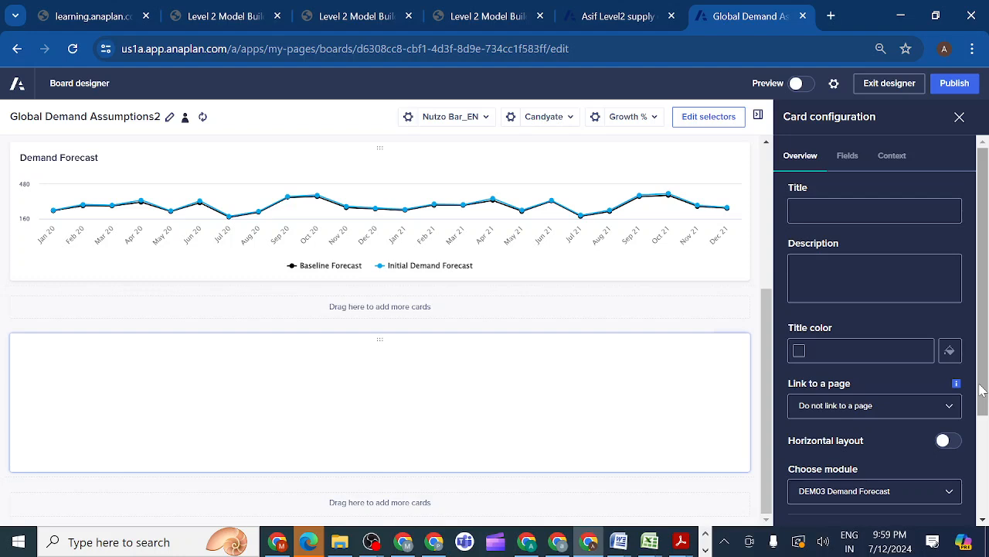
Include the Baseline Forecast and Initial Demand Forecast line items on the field card
left_click_drag(981, 390, 986, 495)
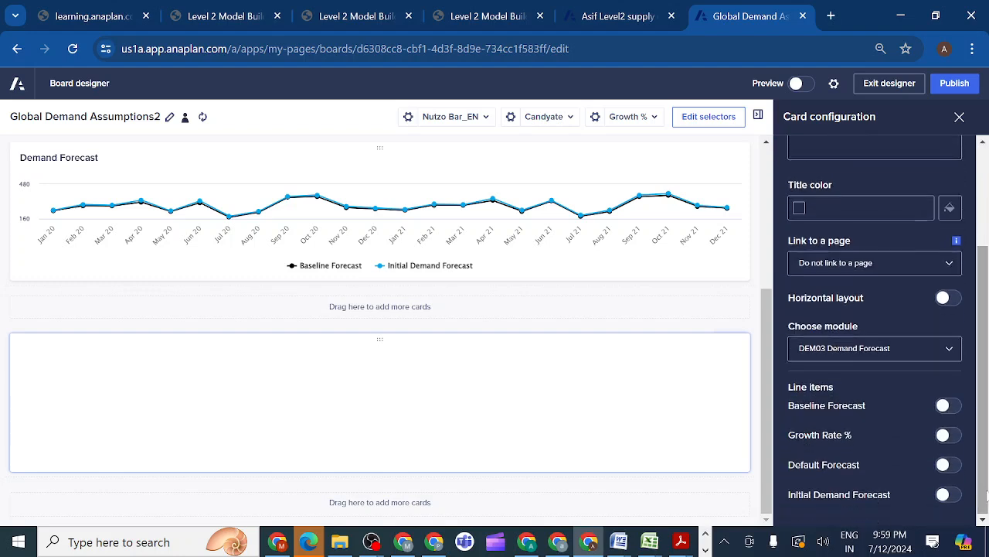
left_click(946, 406)
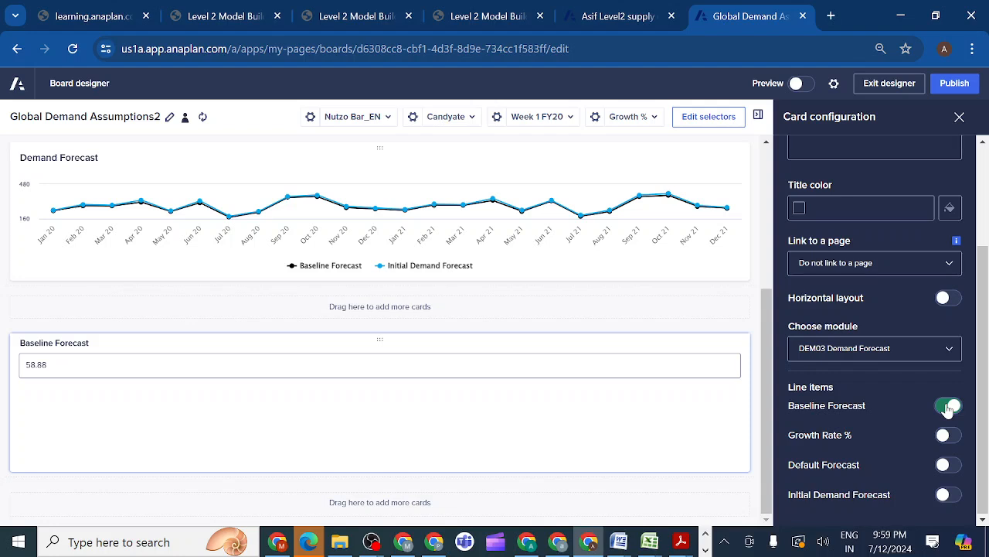
left_click(948, 494)
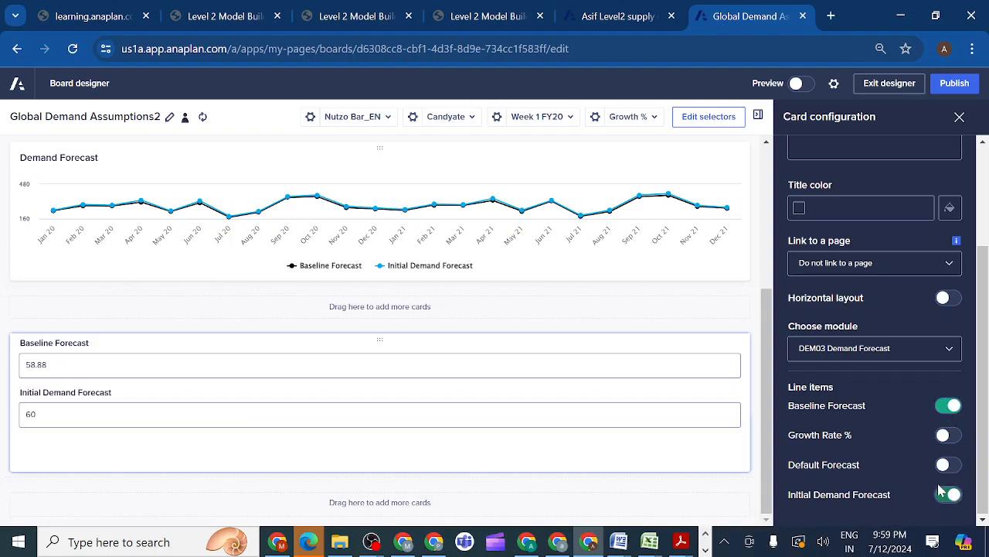
Review the lesson's field card requirements and look through the periods offered by the board's time selector
left_click(346, 21)
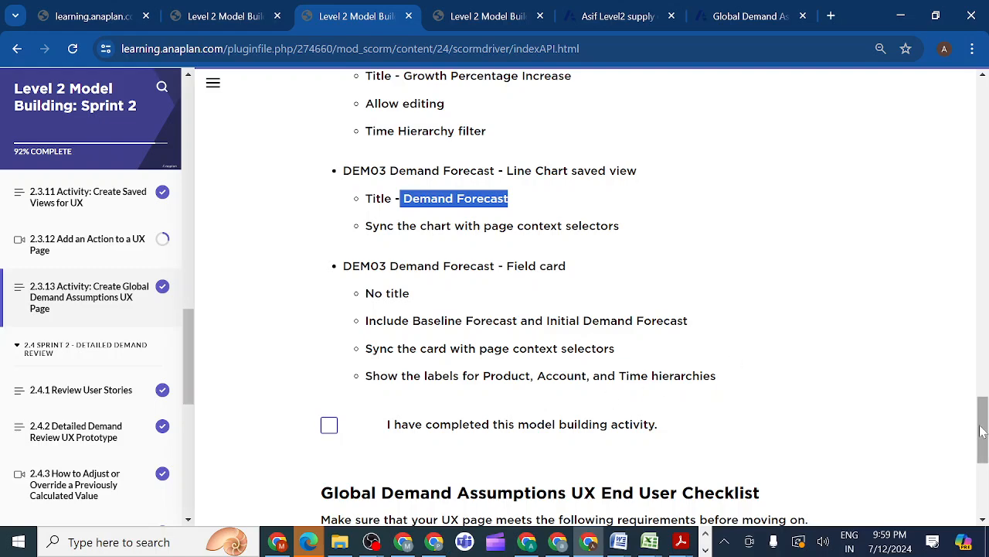
scroll(982, 430, "down", 4)
scroll(982, 431, "up", 4)
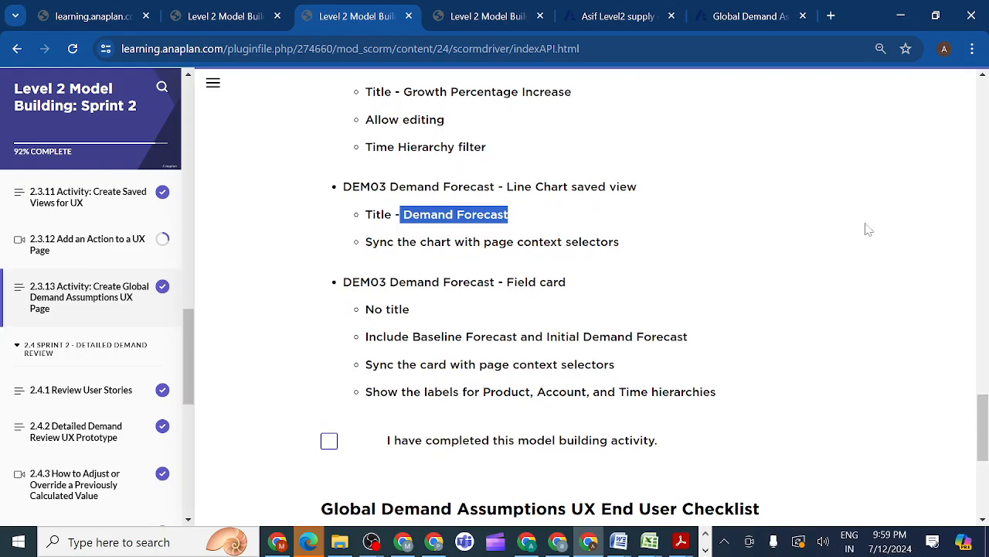
left_click(753, 22)
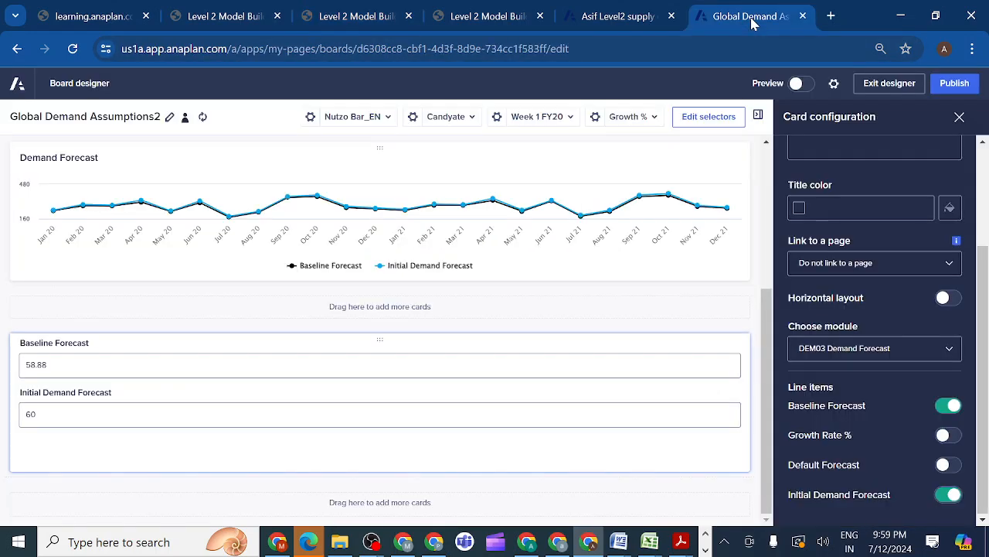
left_click(570, 118)
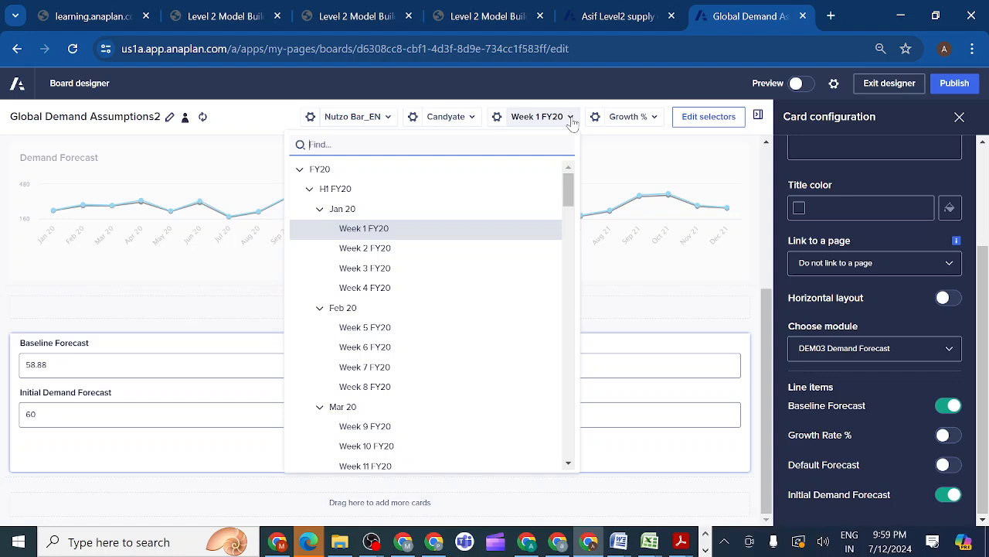
left_click(606, 146)
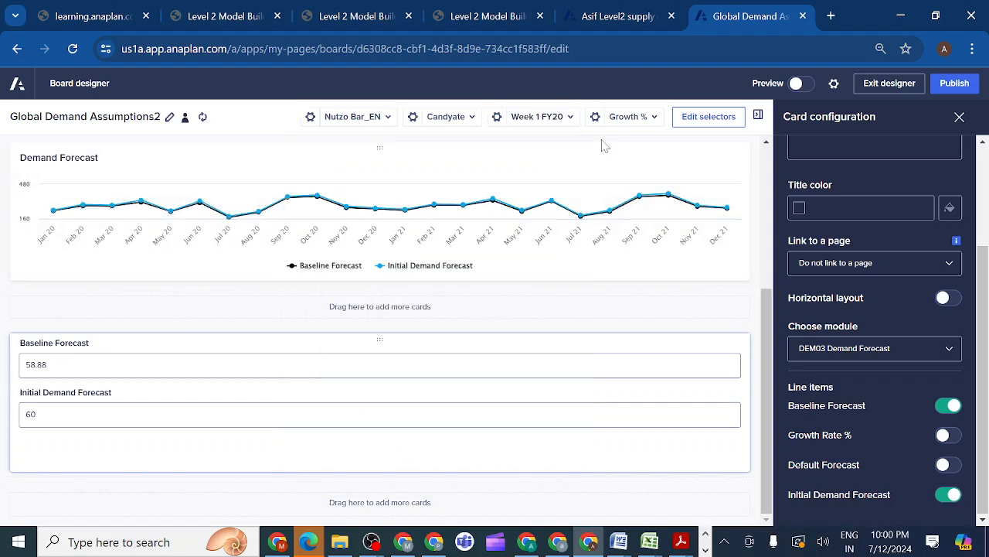
Try showing the board's time context as a label, and restore it to a selector
left_click(497, 117)
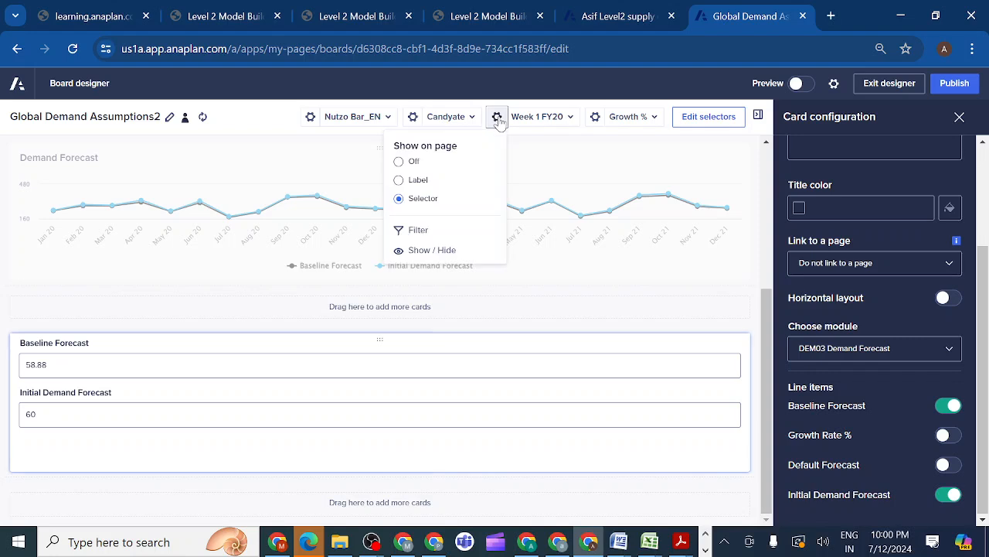
left_click(399, 181)
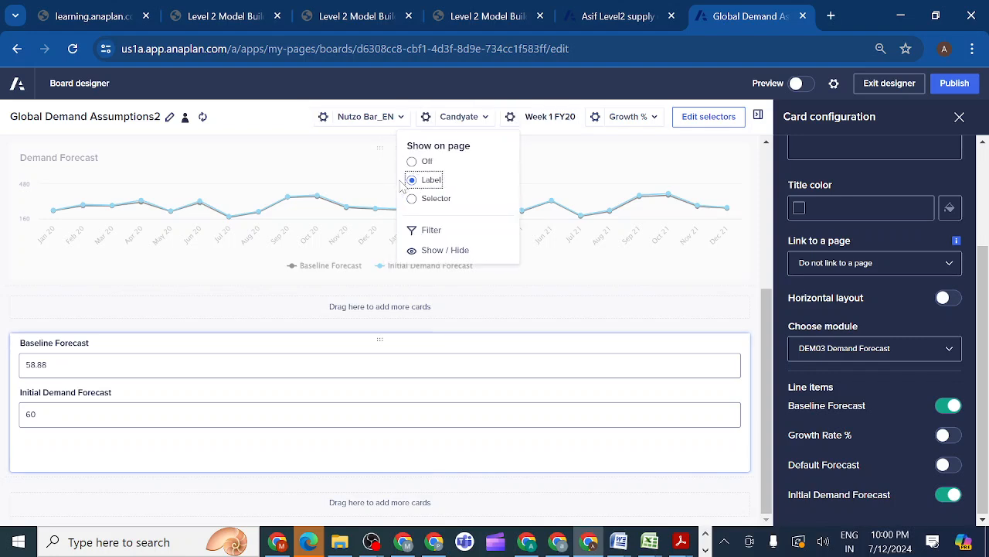
left_click(541, 160)
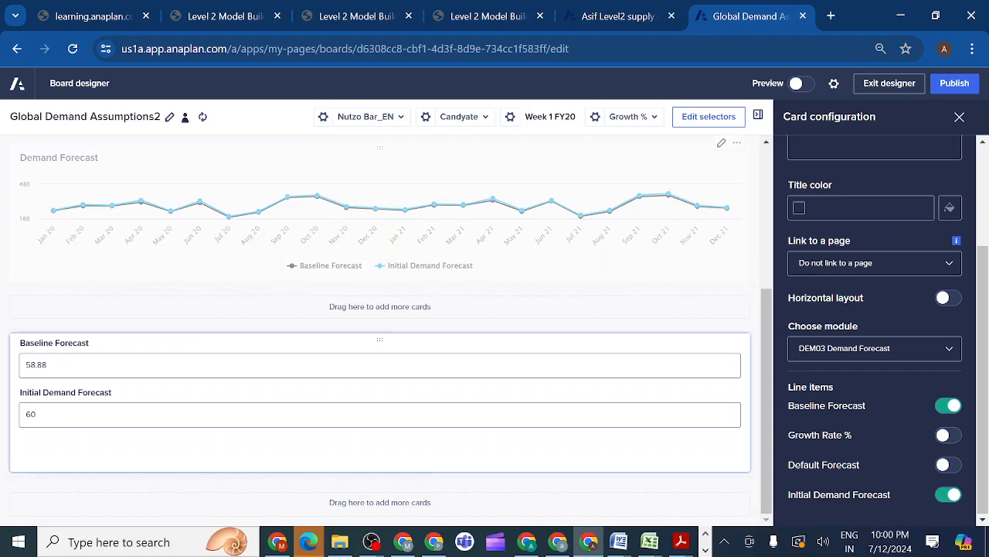
left_click(510, 118)
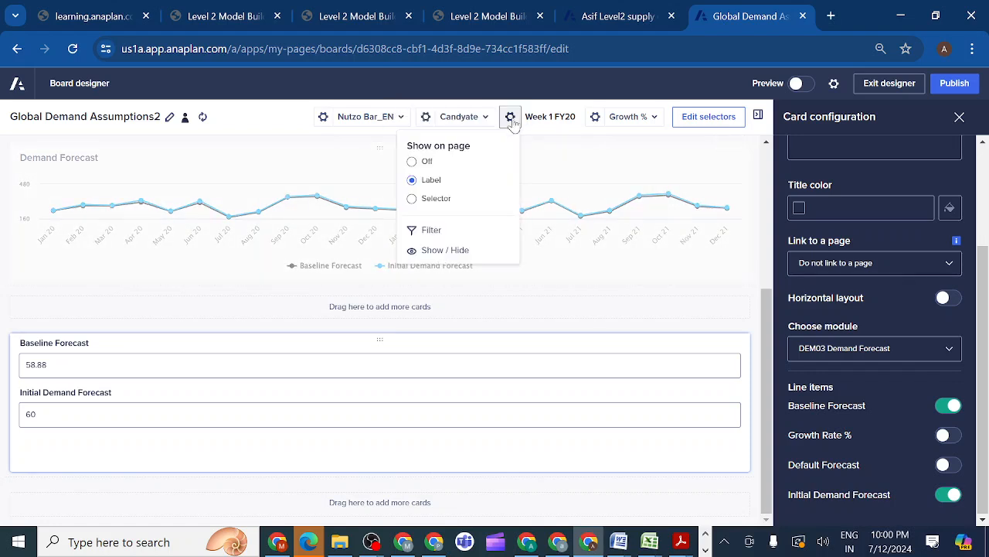
left_click(413, 200)
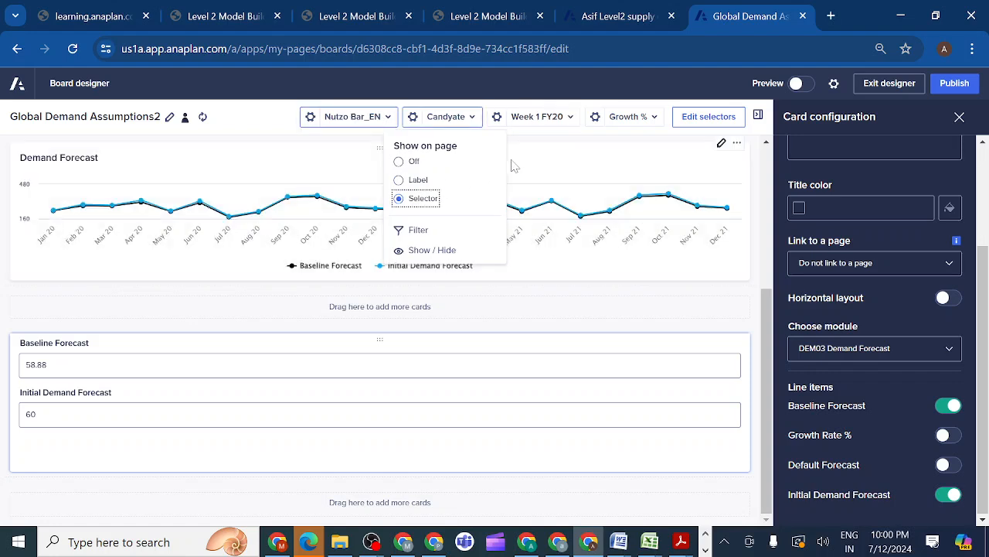
left_click(551, 140)
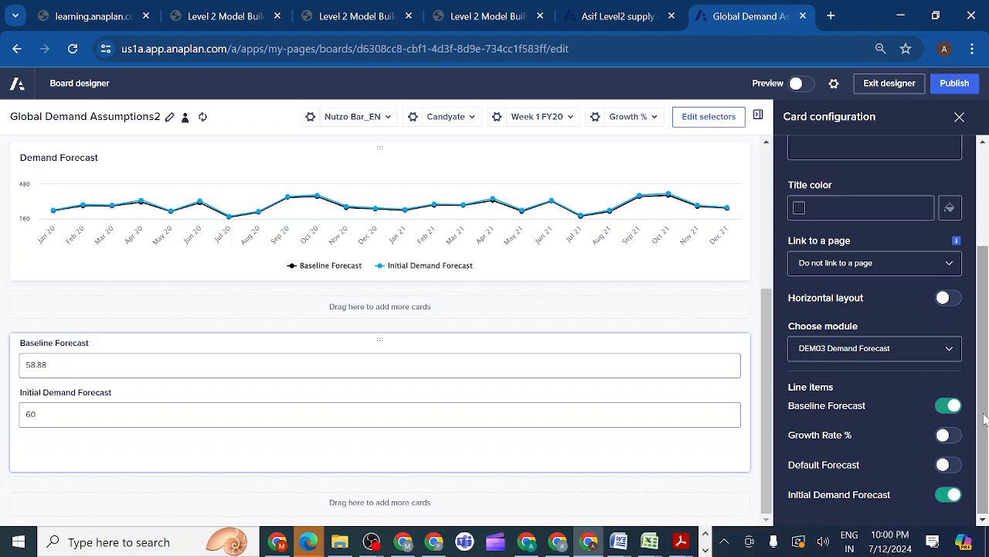
Check the field card's field labels and its page sync settings for P3 SKU, Accounts and Time
left_click_drag(986, 417, 981, 261)
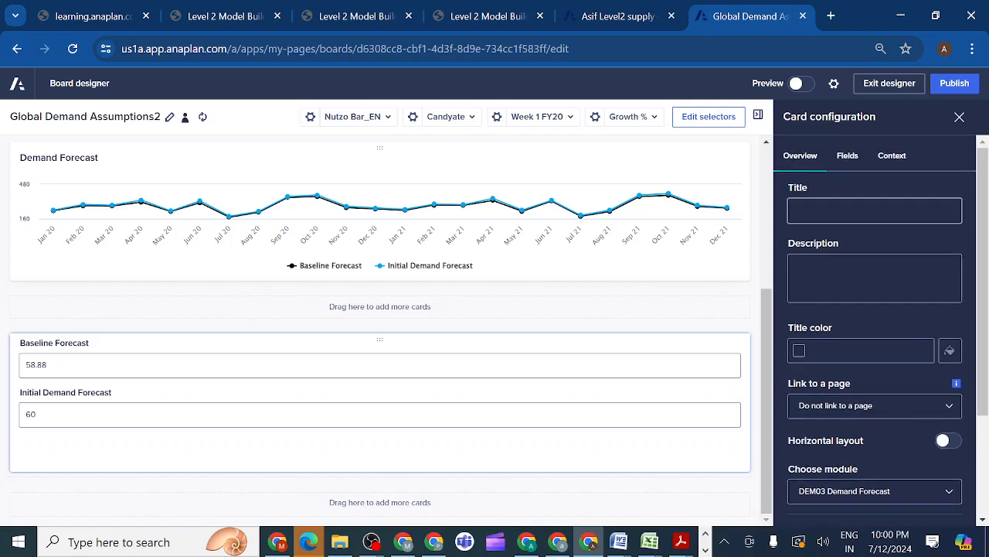
left_click(847, 158)
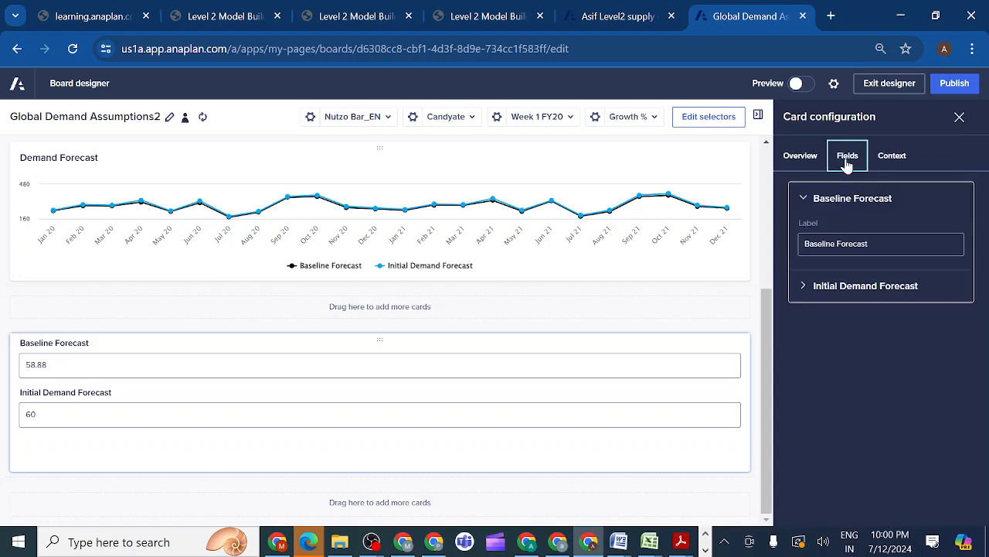
left_click(896, 162)
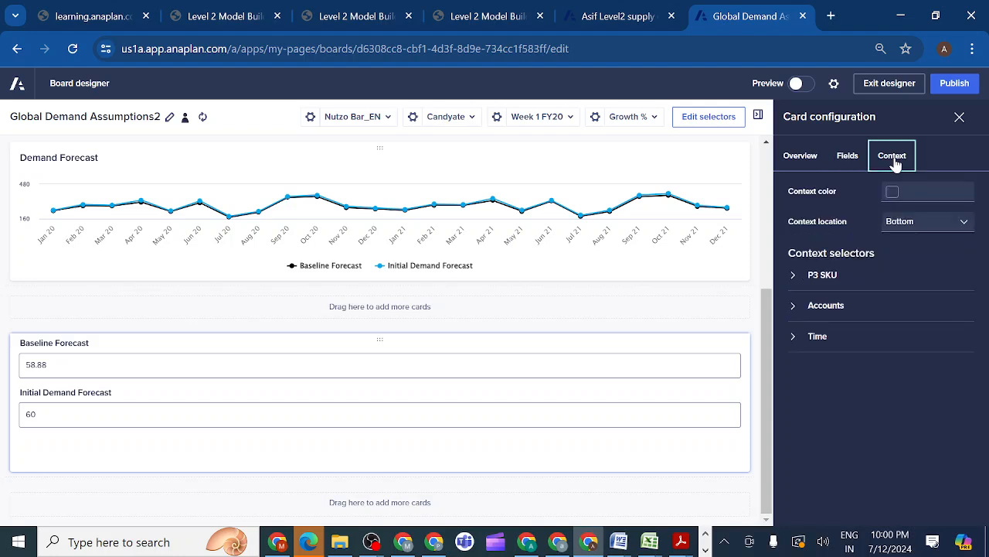
left_click(795, 306)
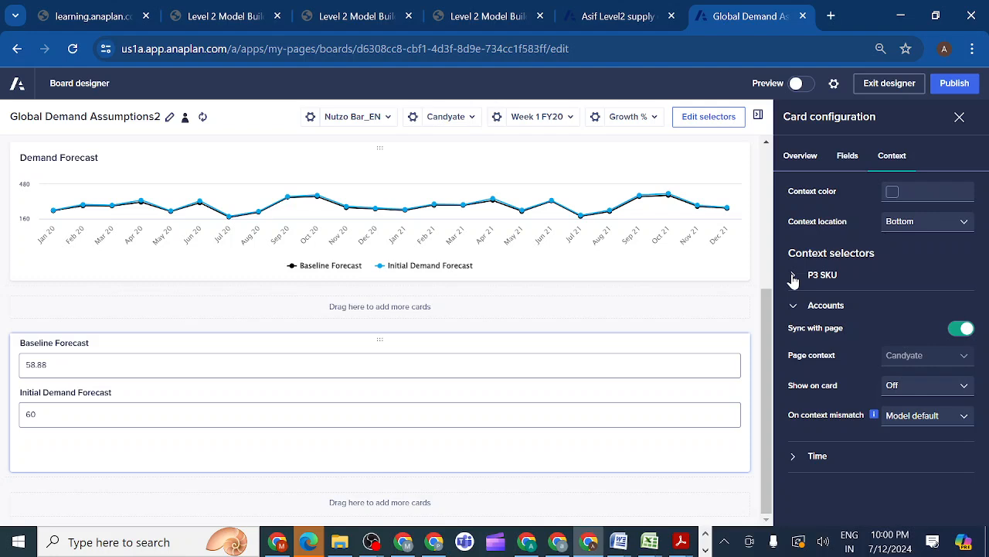
left_click(793, 276)
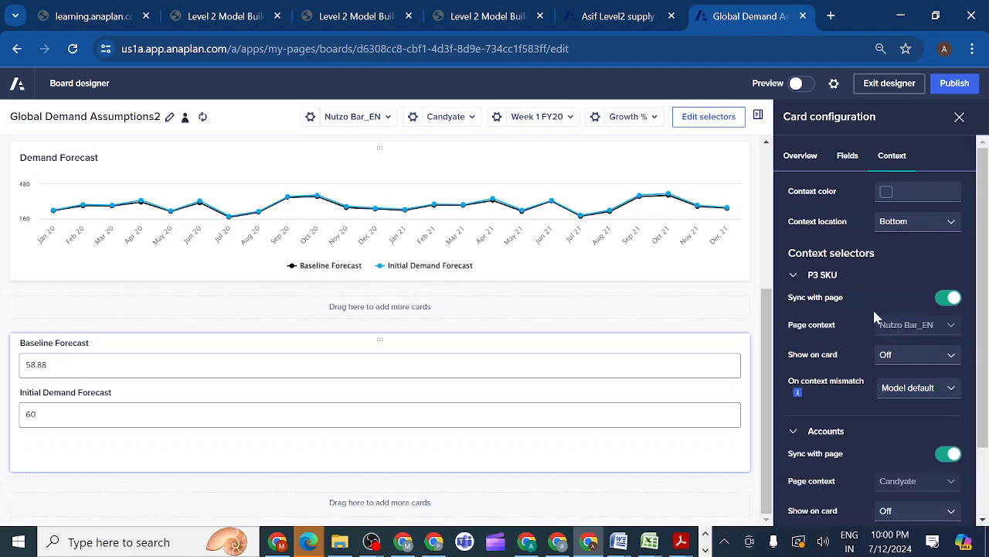
left_click(909, 272)
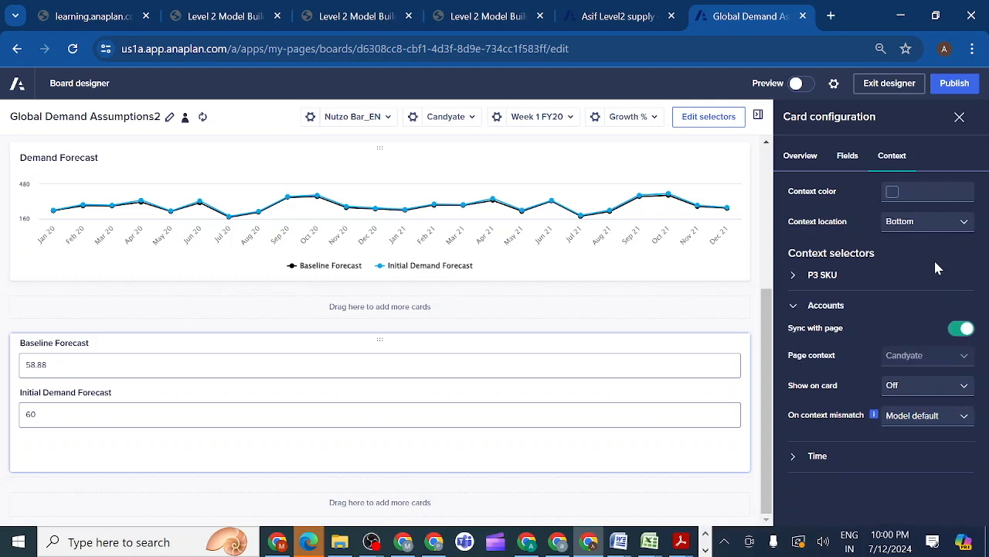
left_click(794, 458)
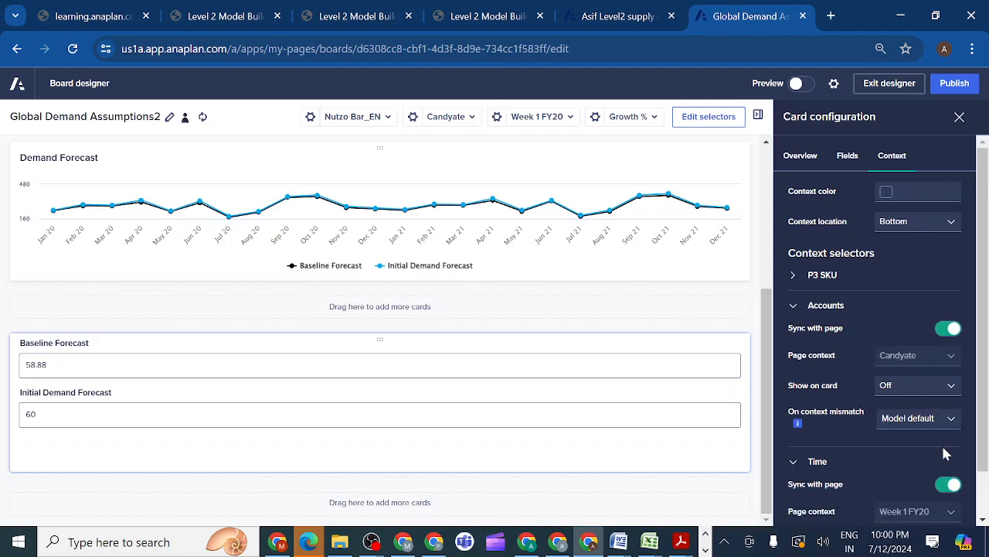
left_click_drag(986, 452, 977, 386)
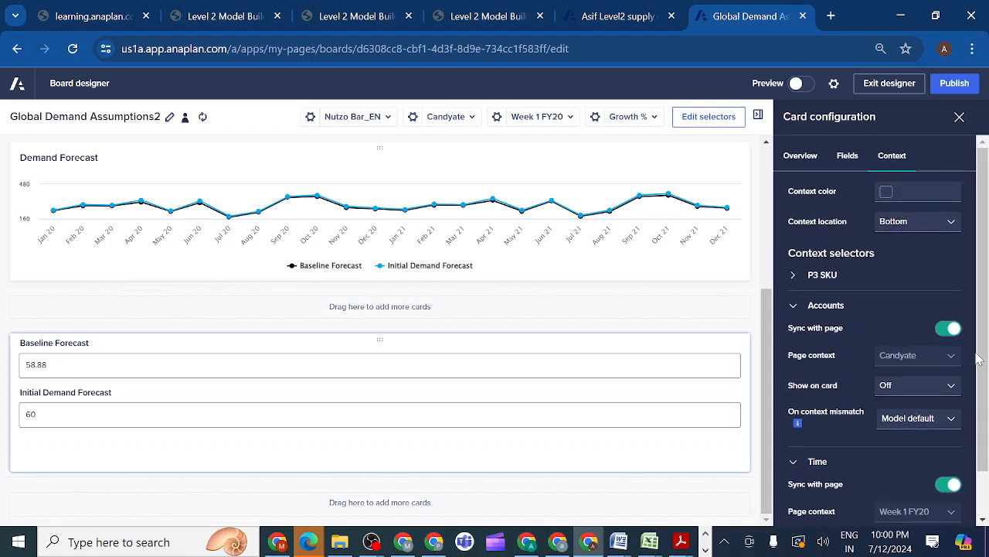
Publish the board and look over the grid, chart and field card on the published page
left_click(948, 91)
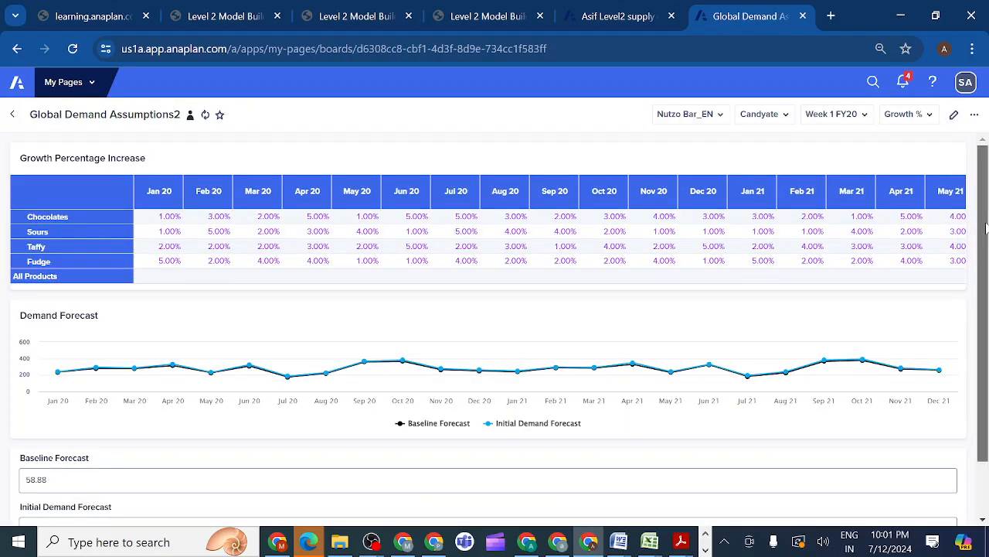
left_click_drag(986, 227, 983, 390)
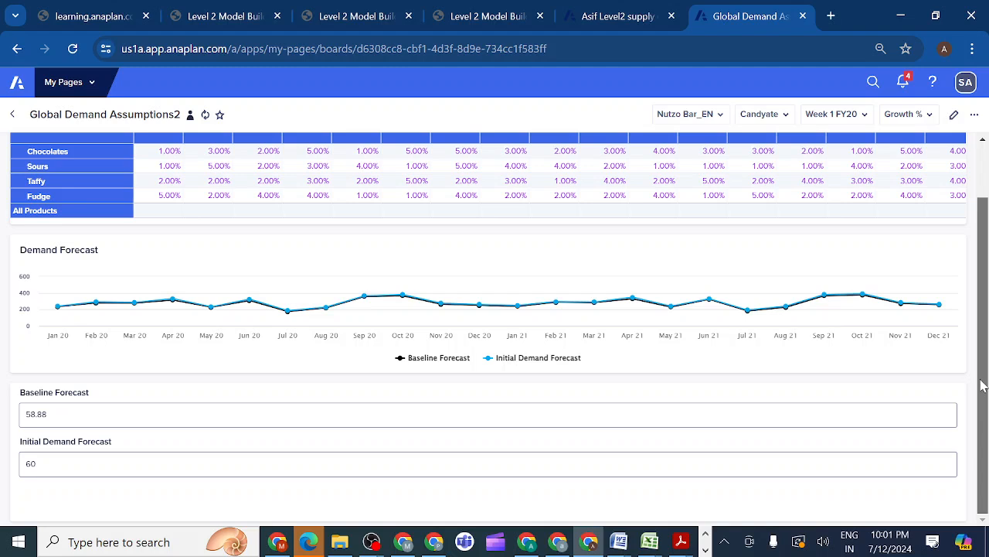
scroll(977, 263, "up", 1)
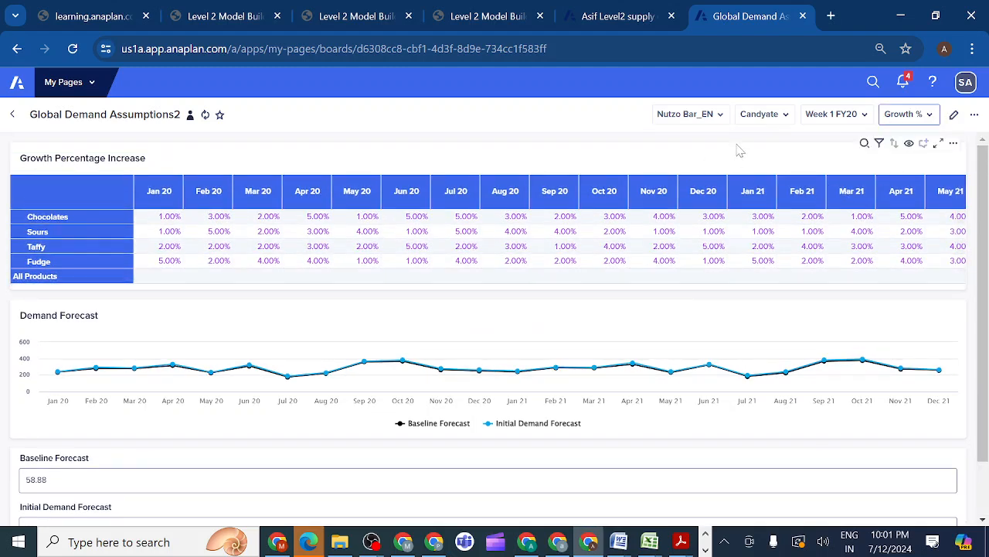
Set the published page's context selectors to All Products, All Accounts and H1 FY20
left_click(721, 117)
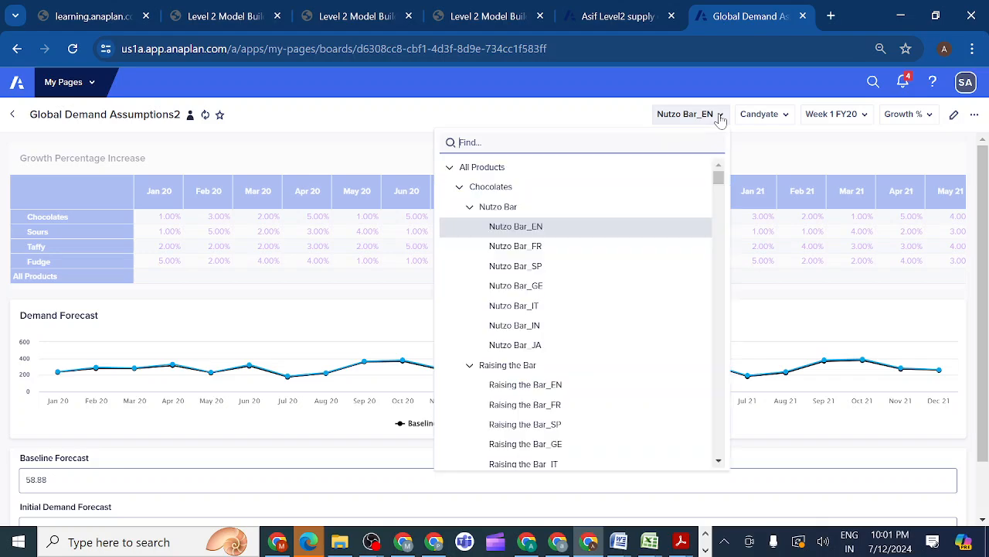
left_click(538, 171)
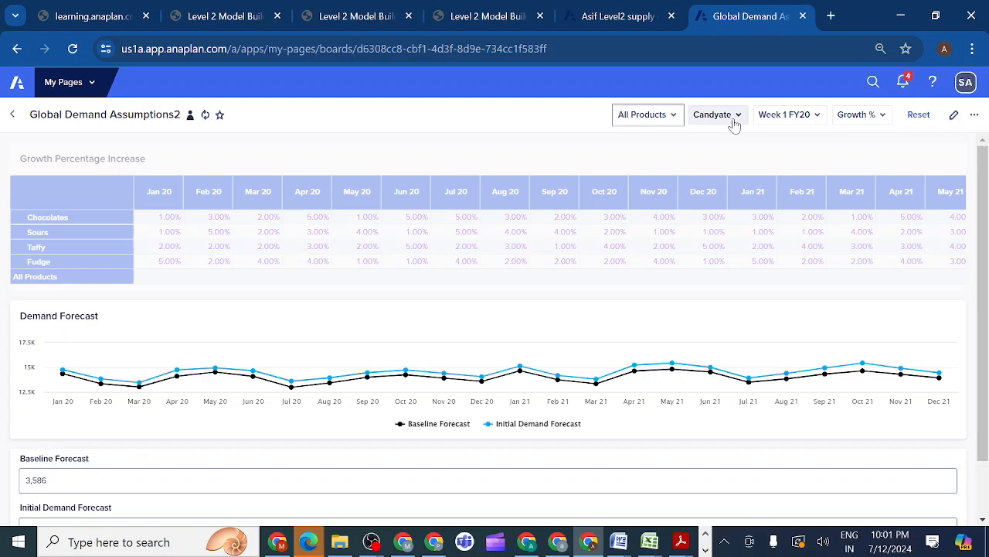
left_click(733, 117)
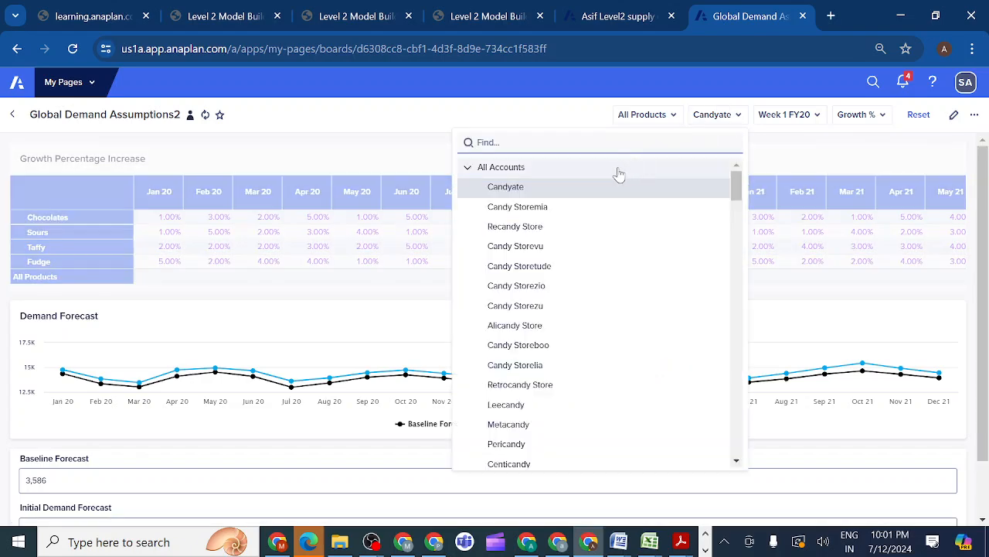
left_click(618, 170)
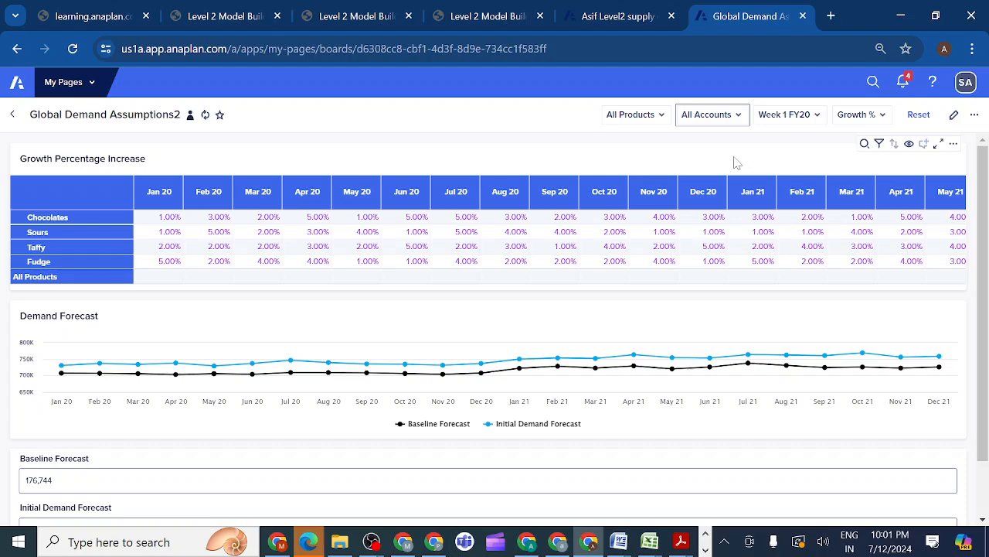
left_click(815, 124)
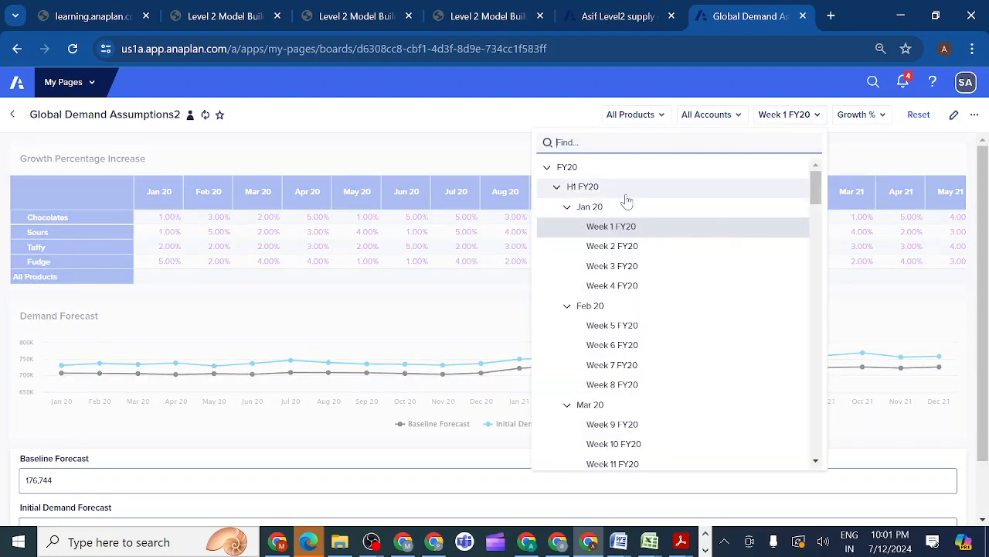
left_click(624, 188)
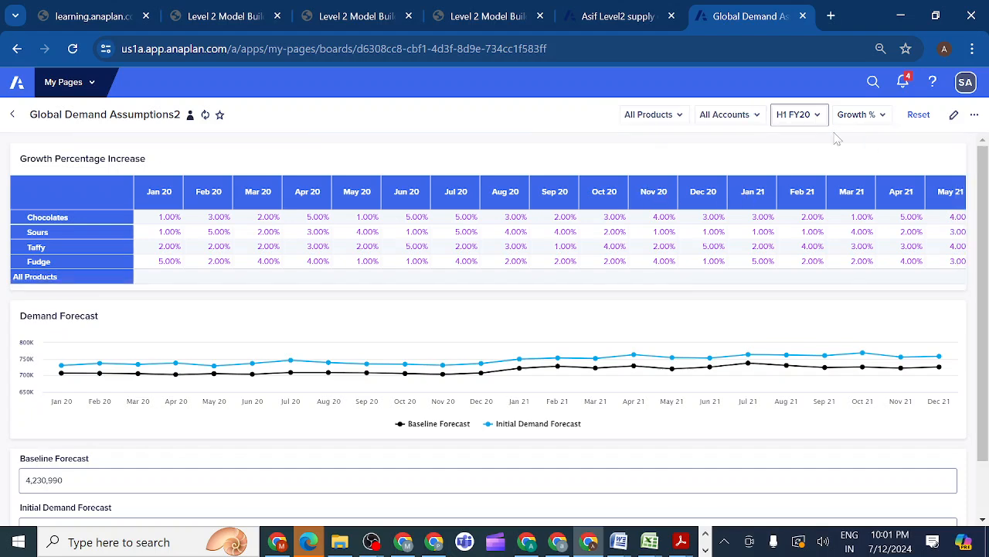
Check the choices offered by the Growth % selector on the published page
left_click(883, 116)
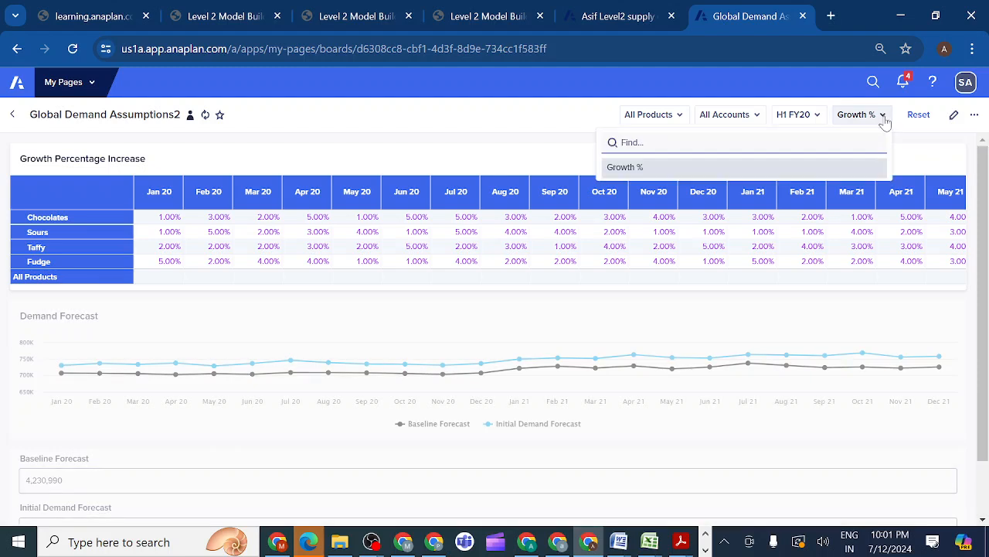
left_click(547, 143)
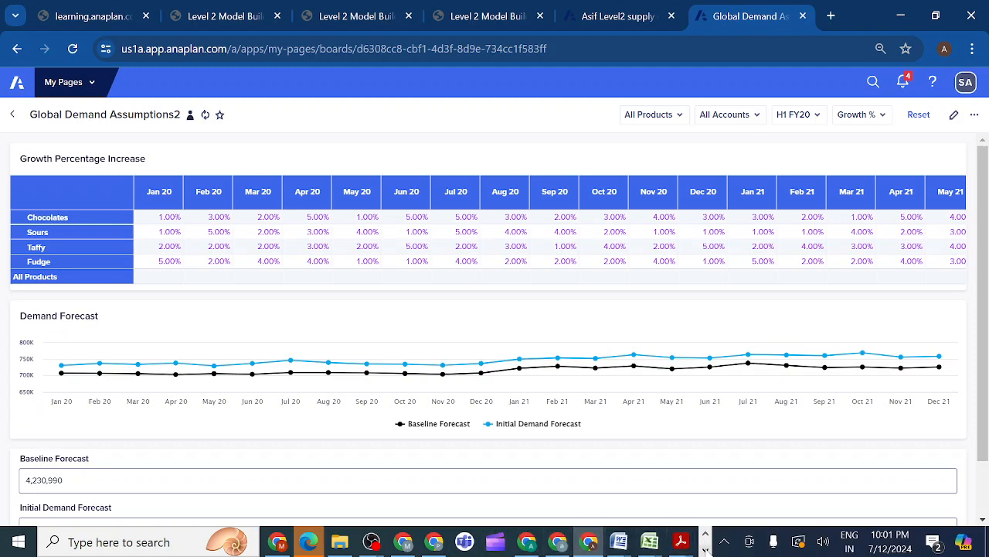
Switch to Microsoft Teams and join the Anaplan evening class meeting with the microphone on and the camera off
left_click(705, 550)
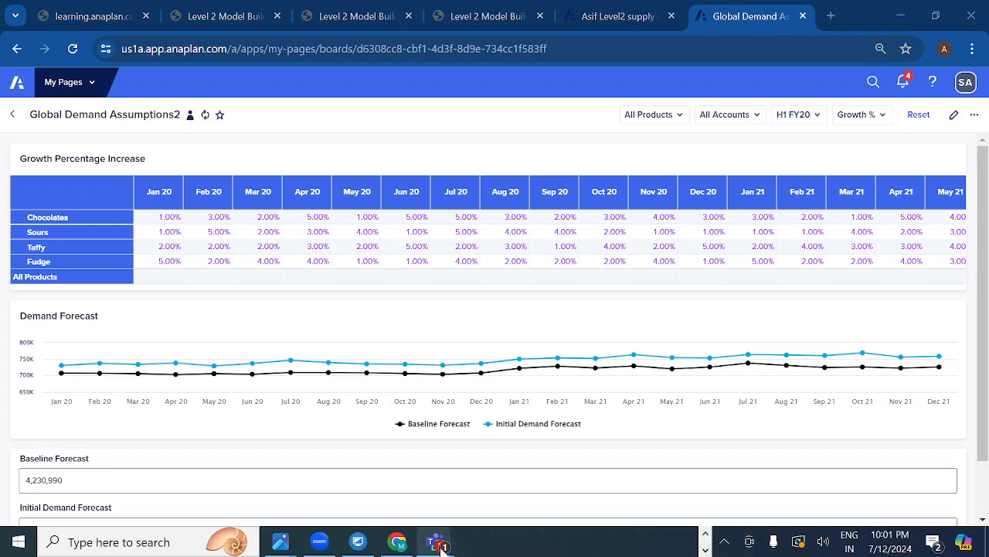
mouse_move(439, 545)
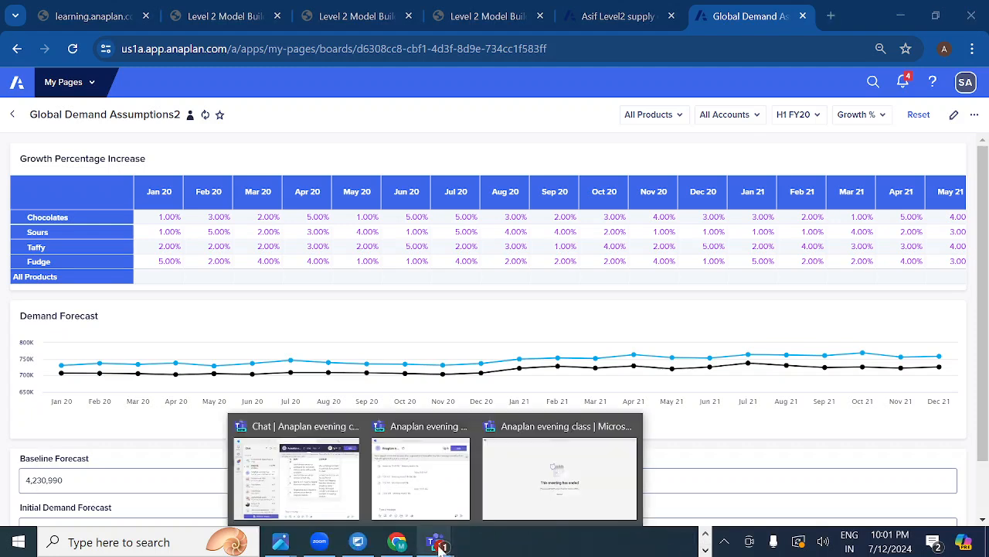
left_click(338, 486)
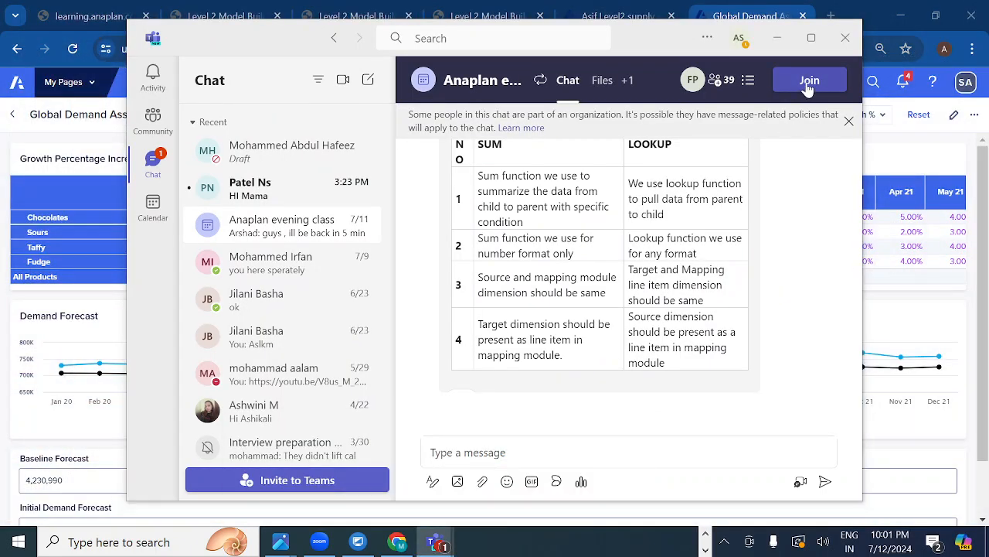
left_click(807, 88)
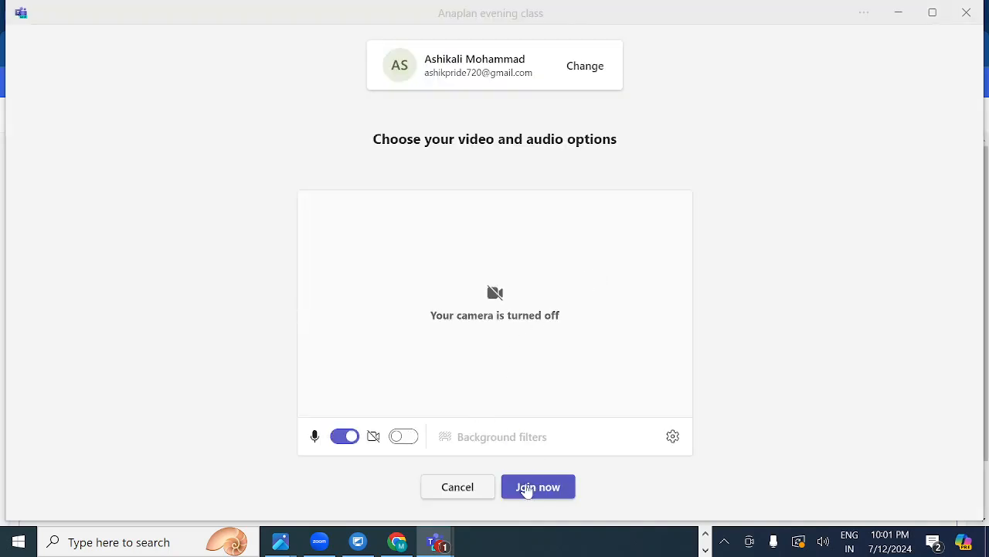
left_click(527, 488)
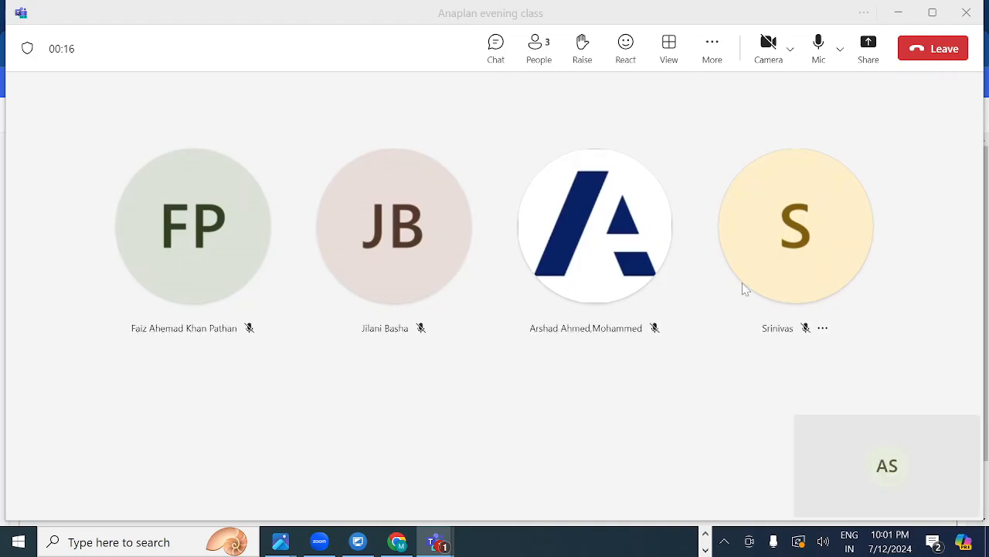
Share the entire screen in the meeting with computer sound included
left_click(868, 51)
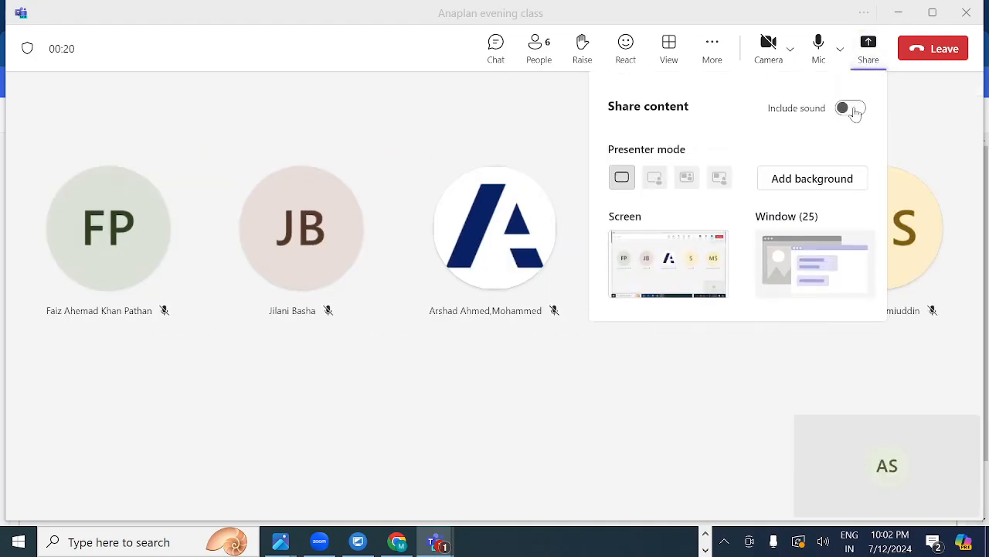
left_click(854, 108)
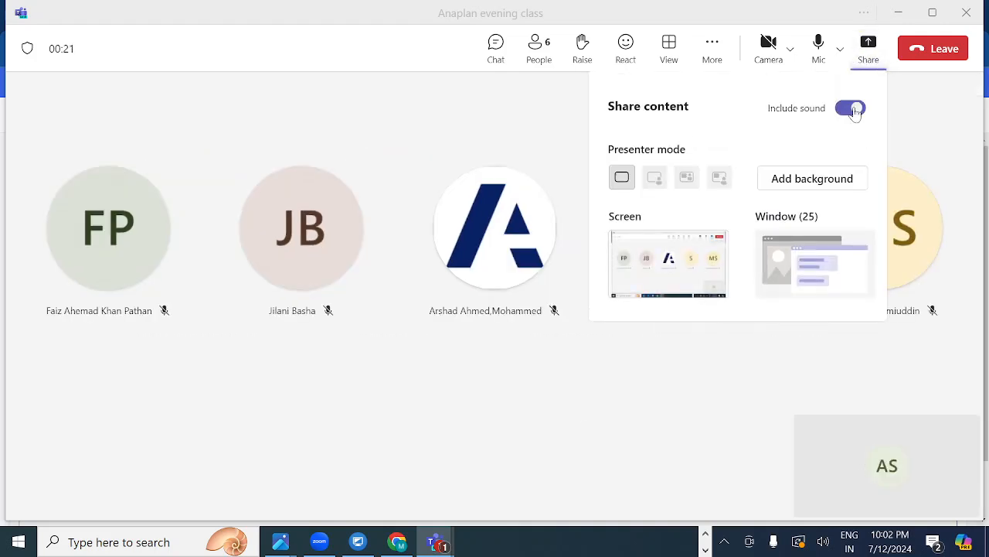
left_click(672, 265)
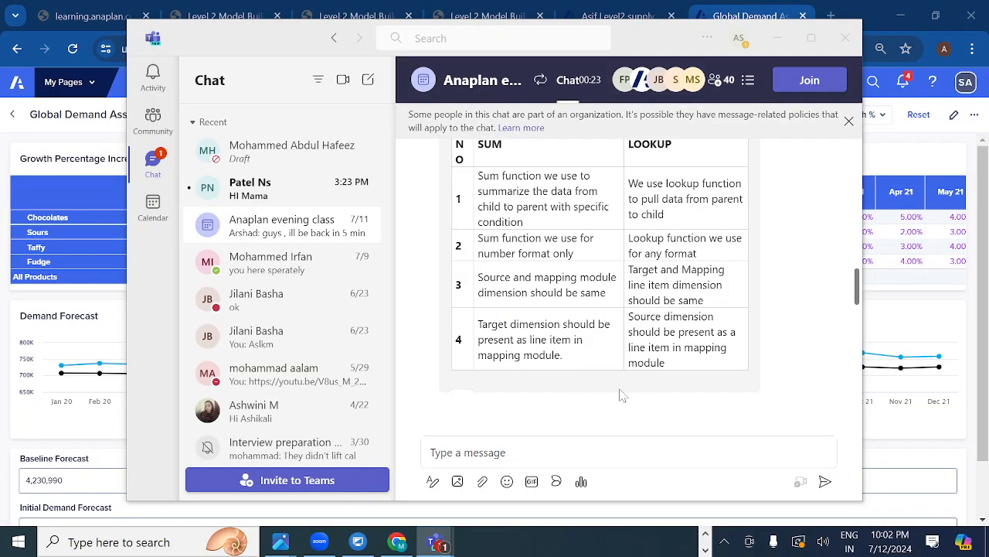
Switch back to the Chrome window with the published Global Demand Assumptions2 page
left_click(706, 533)
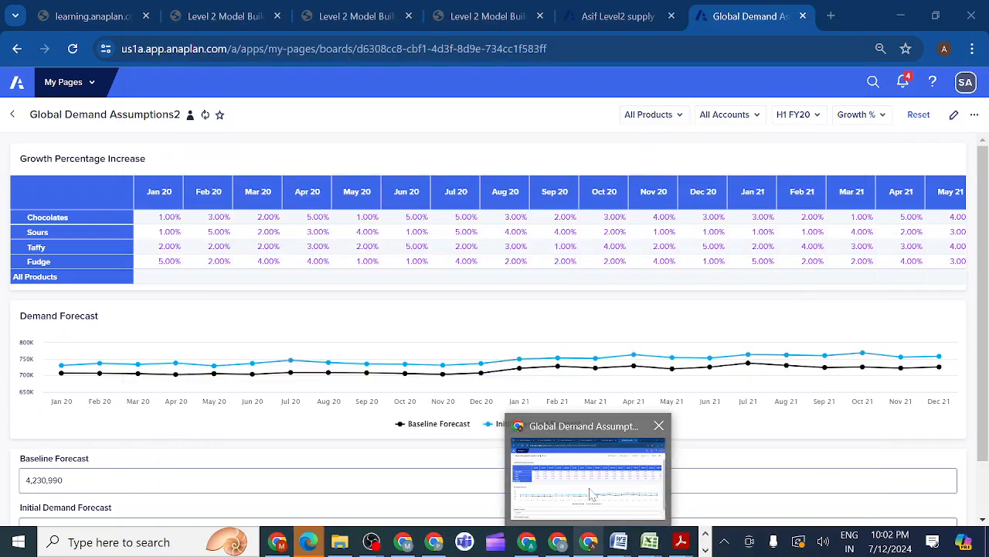
left_click(592, 499)
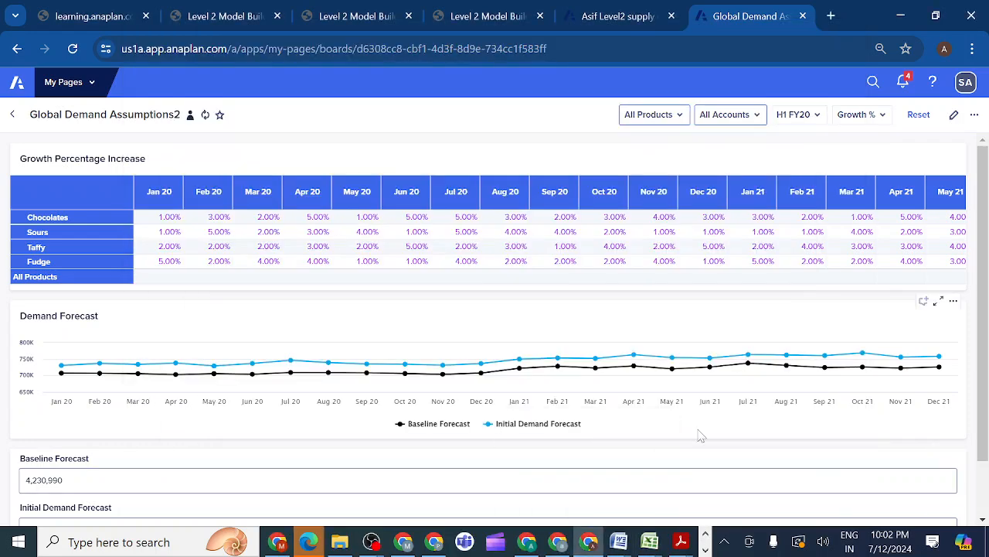
left_click(923, 333)
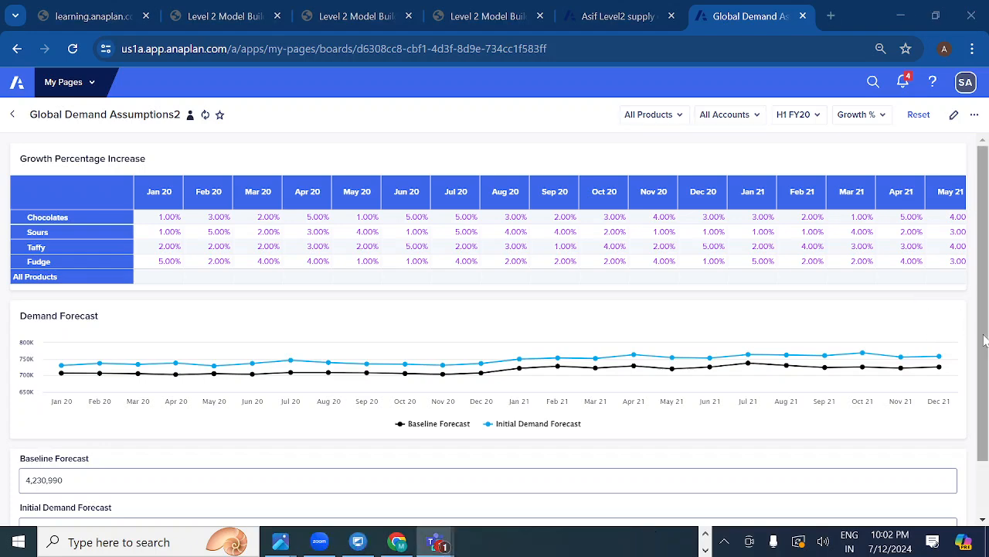
mouse_move(984, 341)
left_mouse_down()
mouse_move(981, 426)
mouse_move(982, 255)
mouse_move(981, 371)
mouse_move(982, 329)
left_mouse_up()
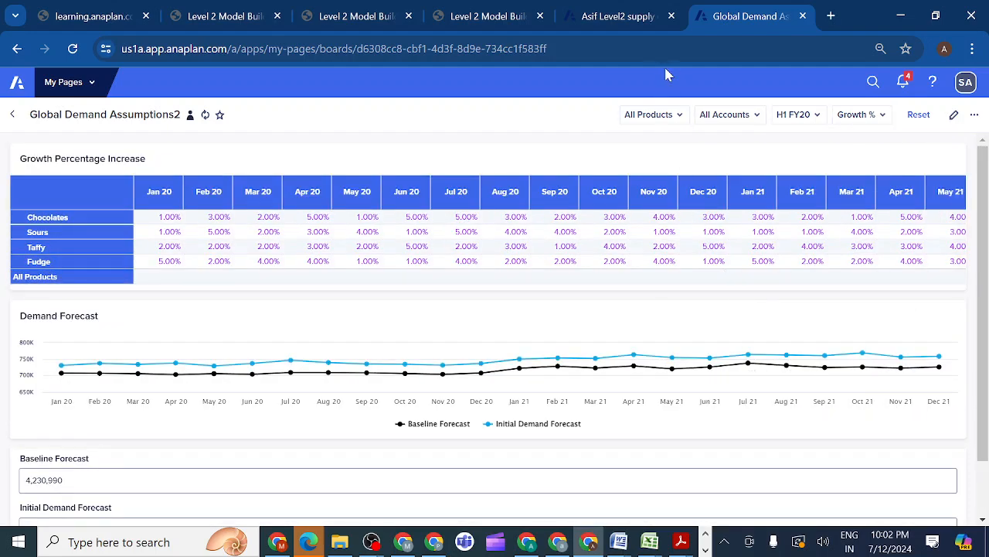
Review lesson 2.3.13's card requirements, end user checklist and Global Assumptions UX prototype for comparison with the built page
left_click(353, 15)
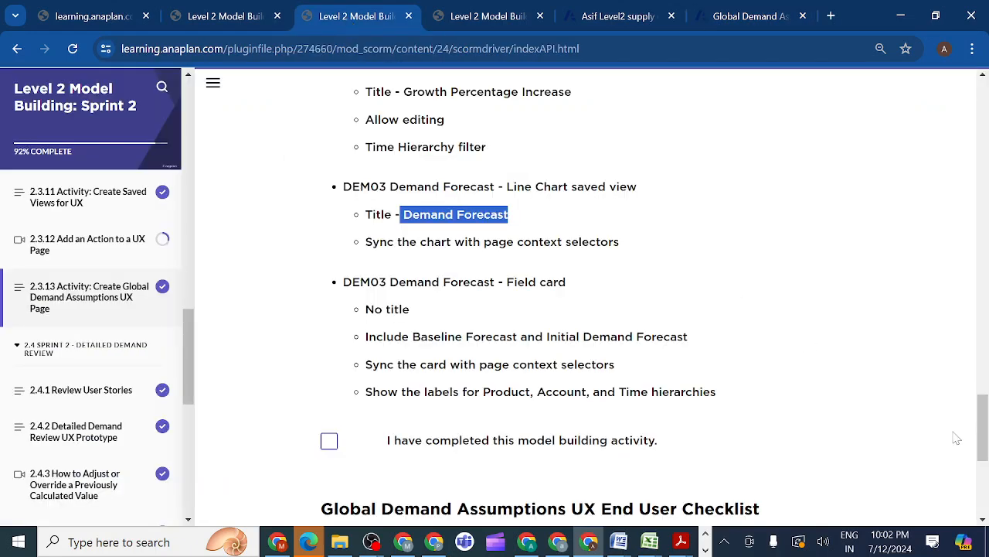
left_click_drag(976, 428, 978, 479)
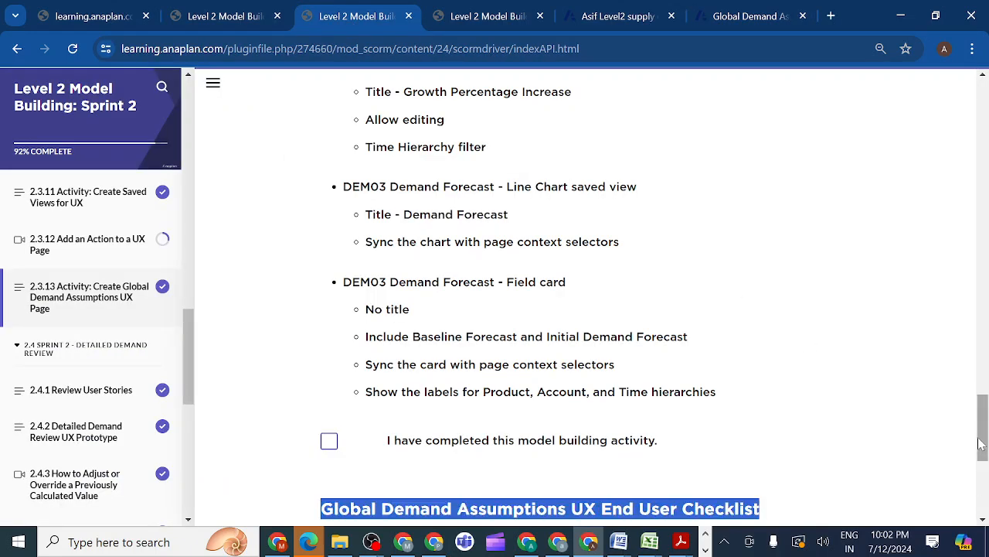
left_click(910, 443)
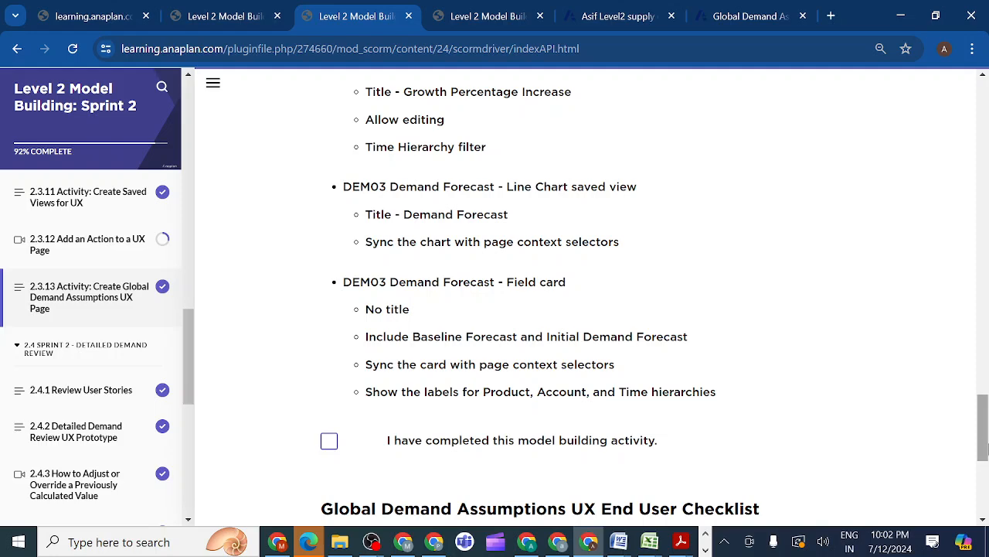
left_click_drag(987, 447, 987, 466)
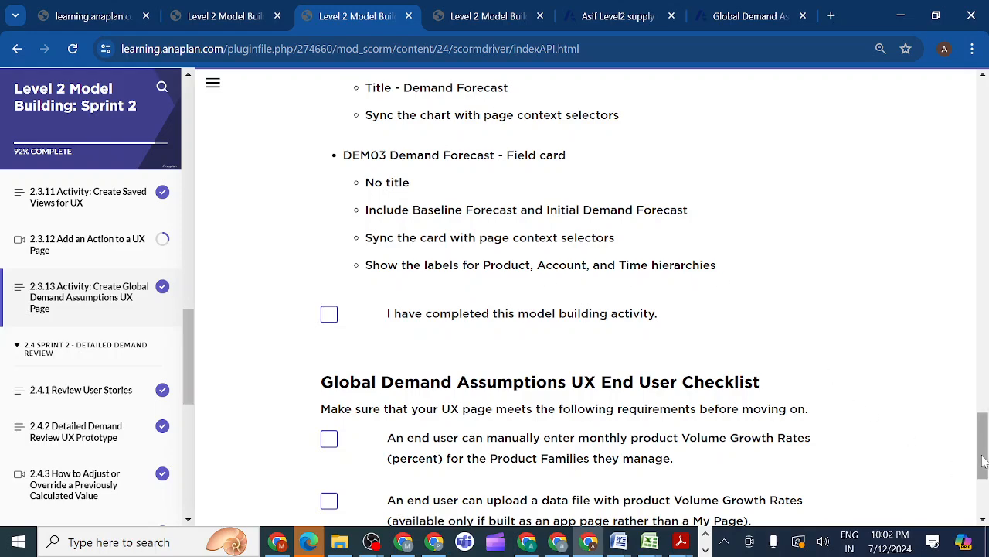
left_click_drag(983, 462, 970, 211)
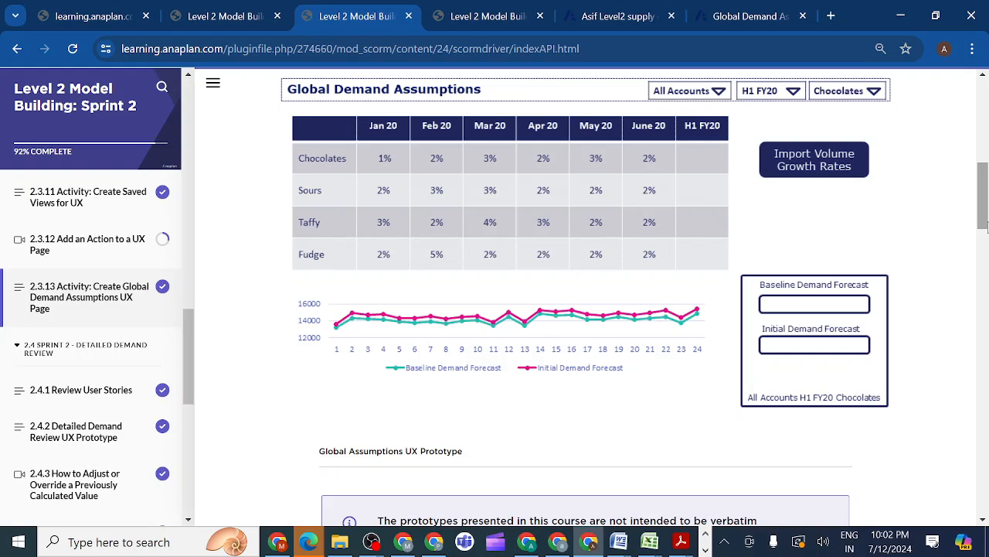
scroll(986, 224, "up", 1)
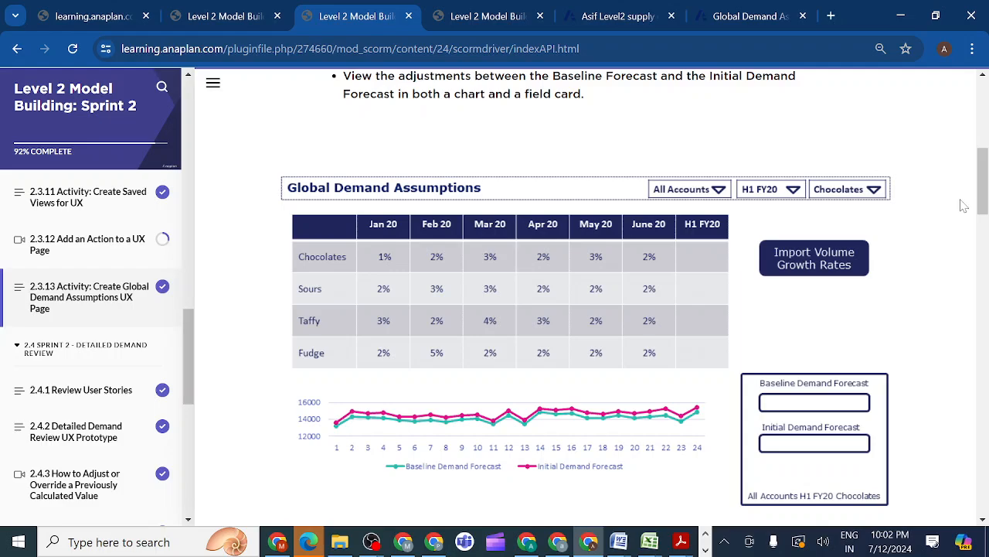
left_click_drag(980, 202, 983, 447)
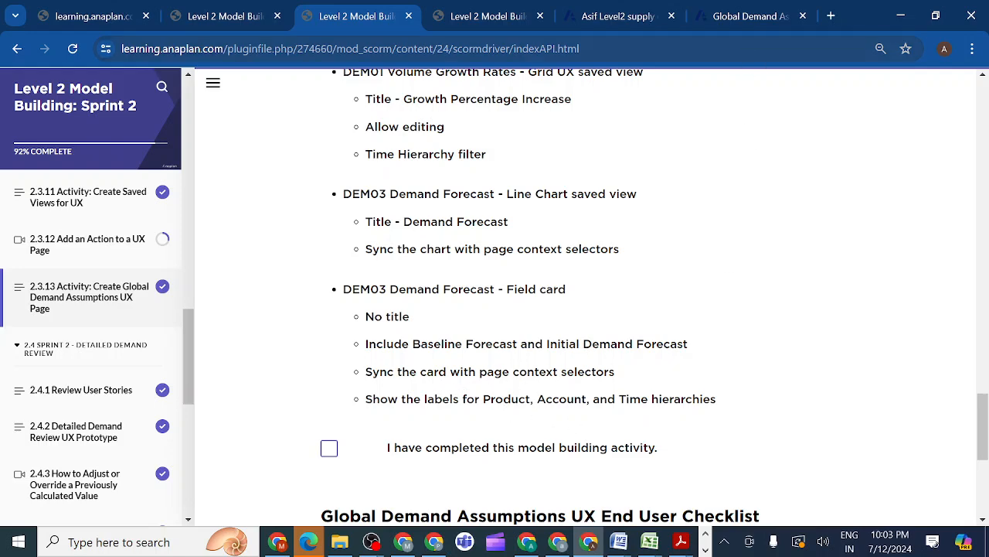
Test the published page's time selector with Jan 20 and Feb 20, and return it to H1 FY20
left_click(738, 20)
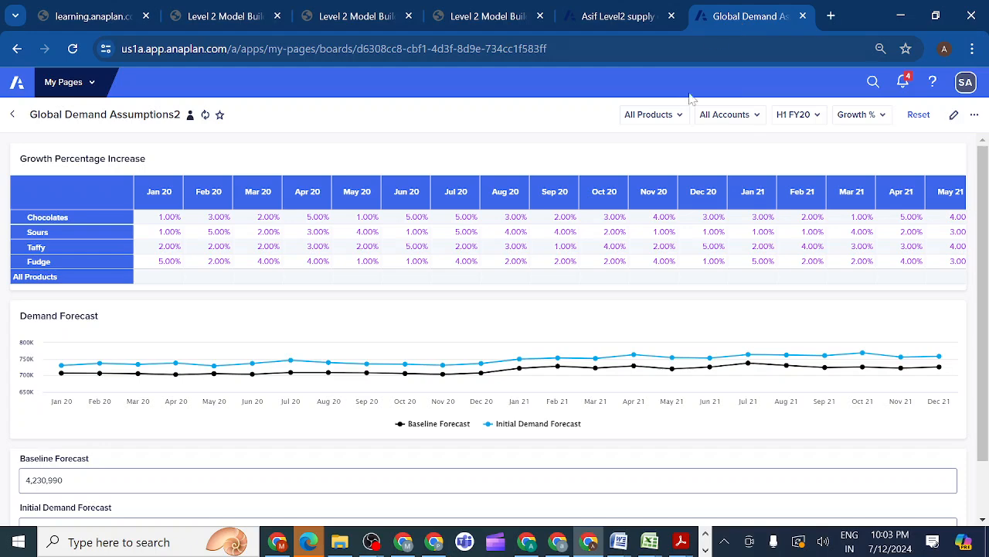
left_click(816, 117)
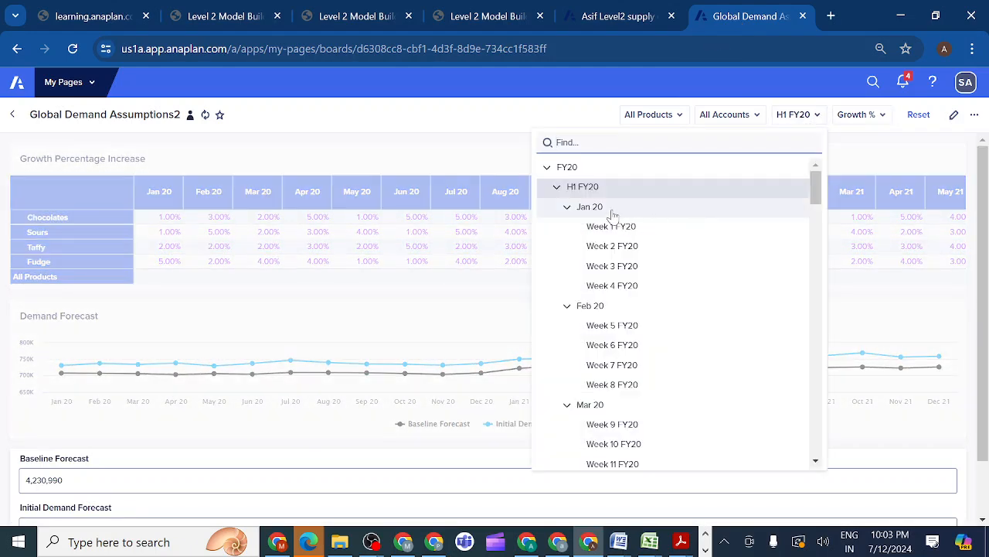
left_click(613, 214)
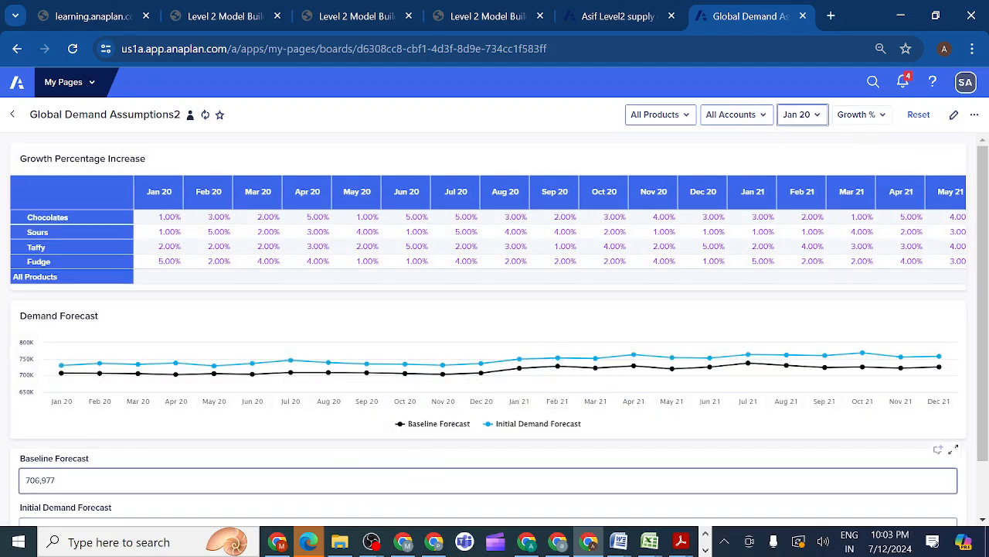
left_click(819, 115)
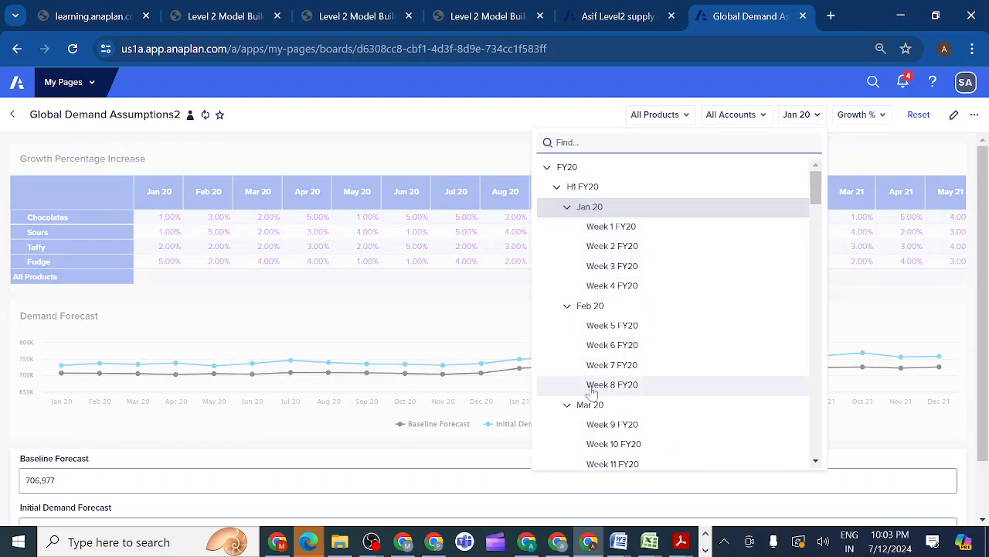
left_click(590, 308)
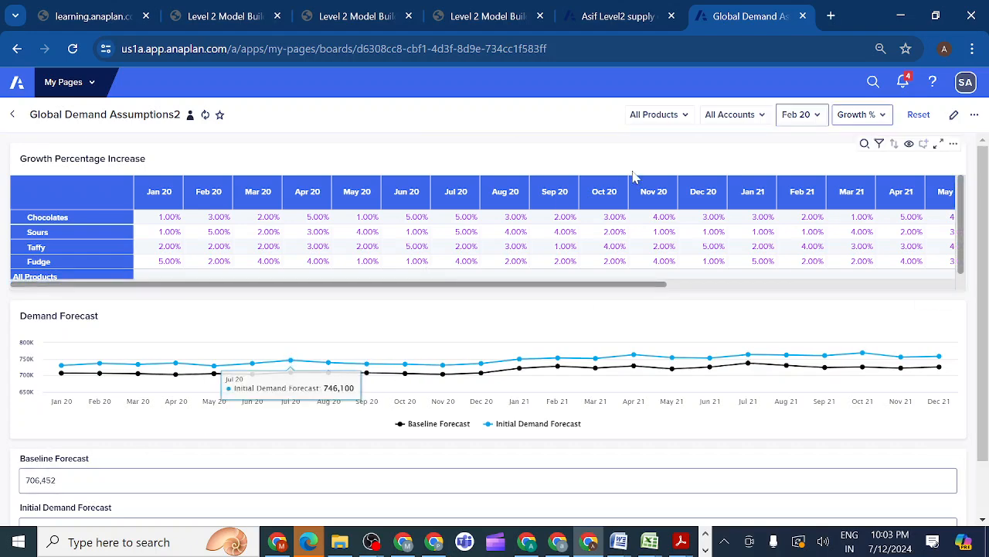
left_click(817, 119)
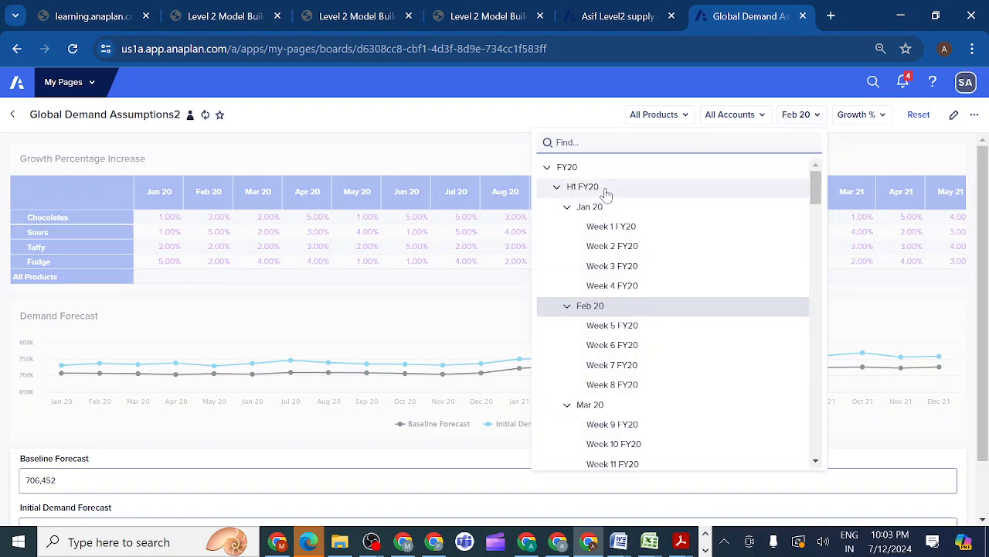
left_click(607, 189)
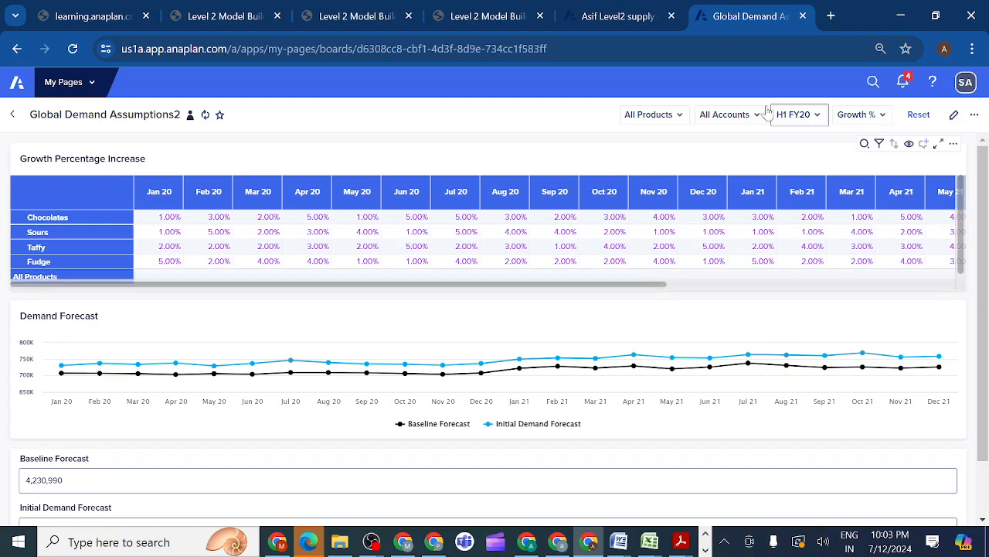
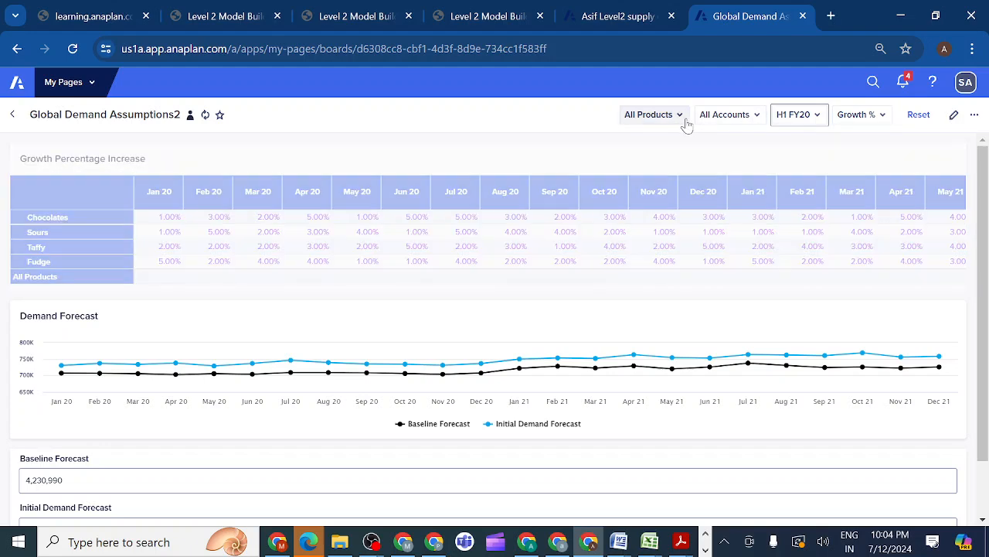
Set the published page's time selector to Jan 20 and review the demand chart and the two forecast fields
left_click(816, 118)
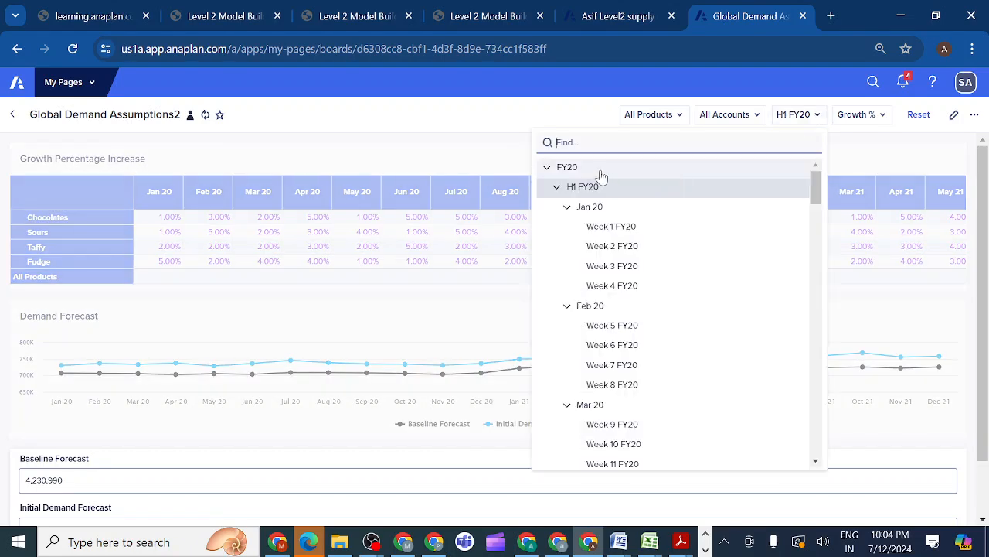
left_click(592, 209)
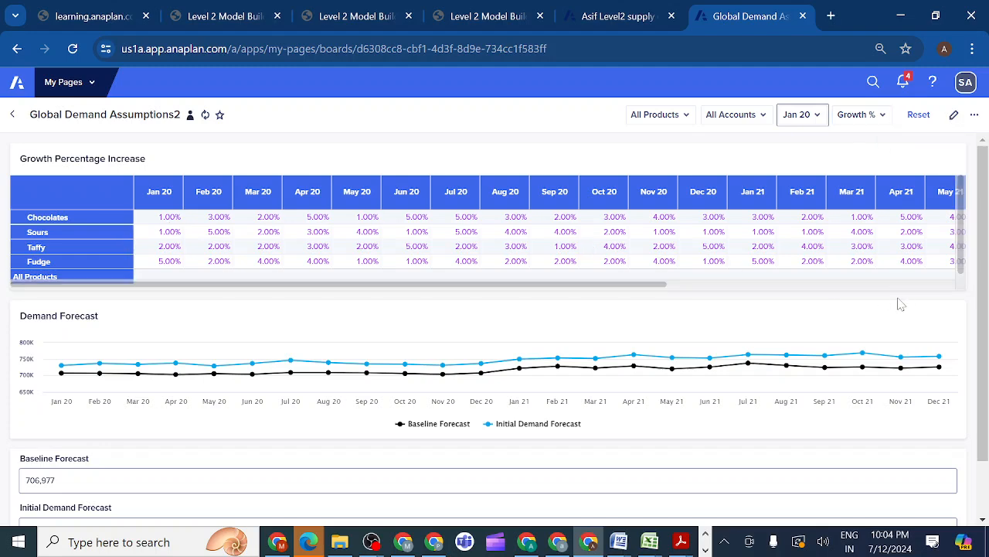
scroll(983, 296, "down", 1)
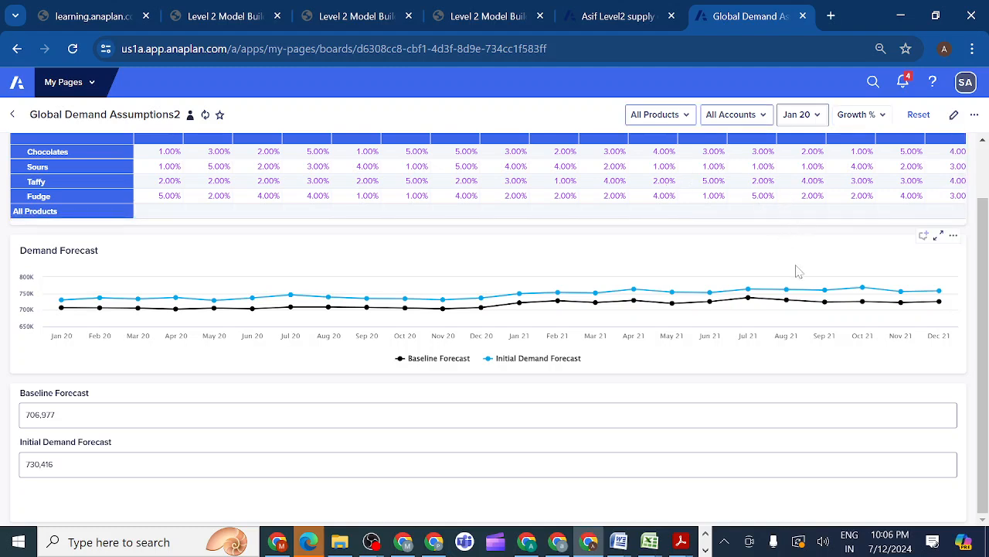
mouse_move(723, 307)
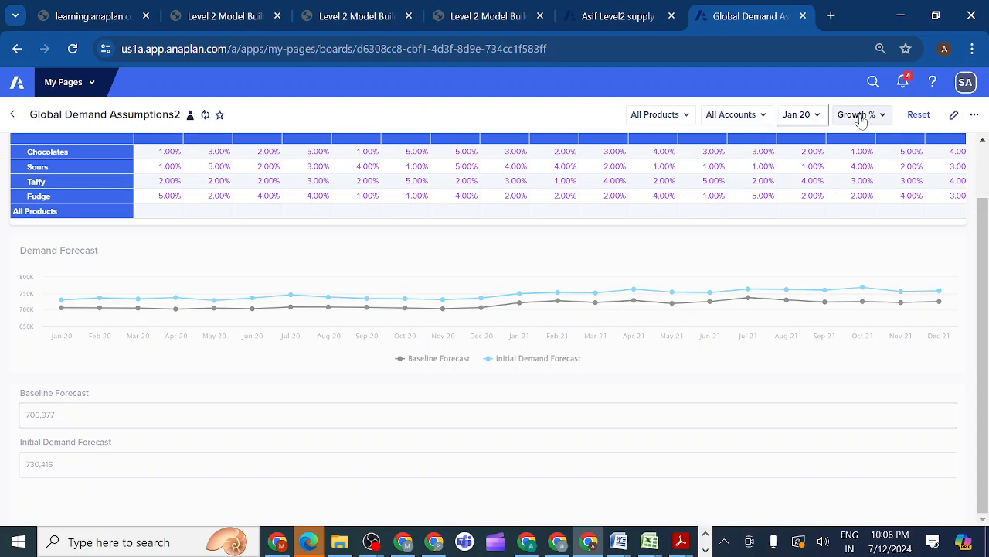
Edit the page so the Growth % line item shows as a label instead of a selector, and publish the change
left_click(884, 120)
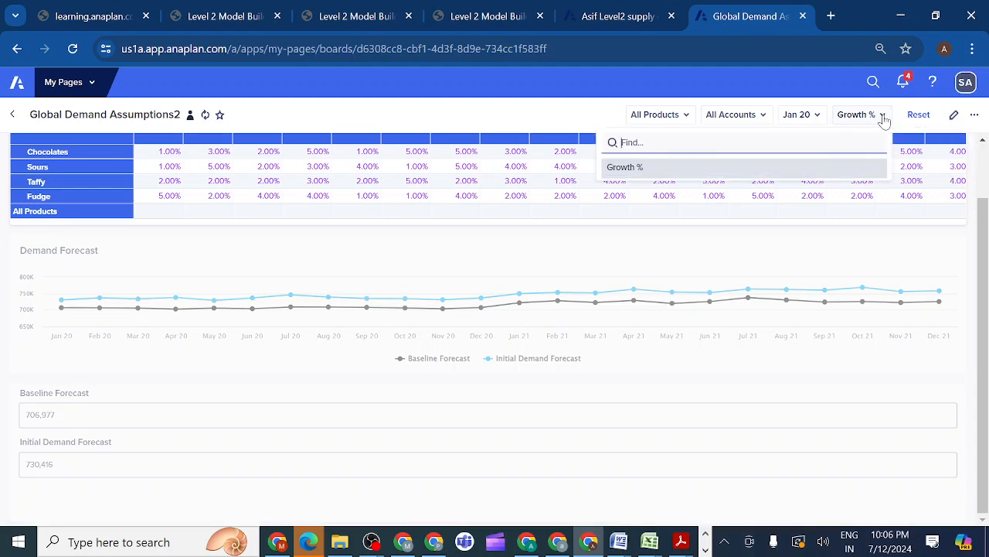
left_click(951, 122)
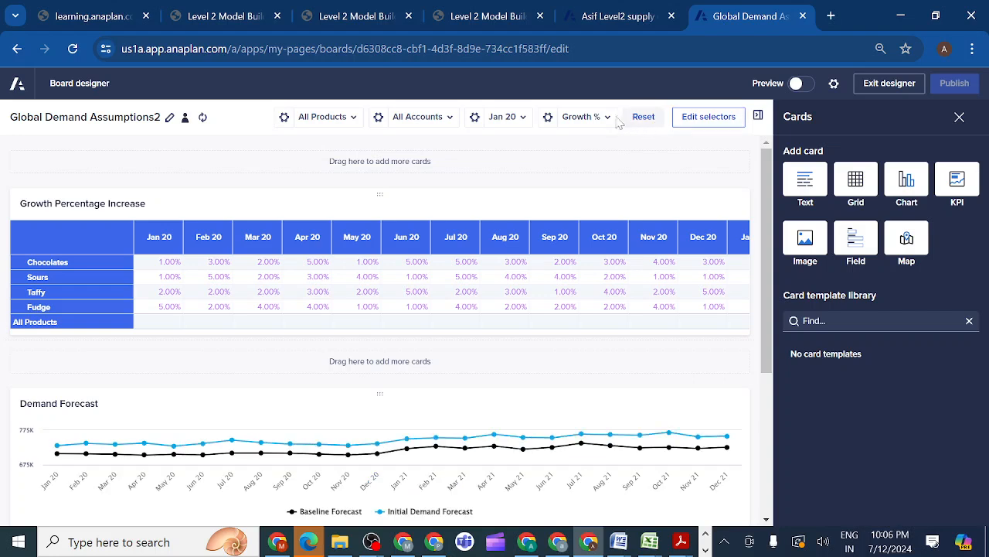
left_click(550, 119)
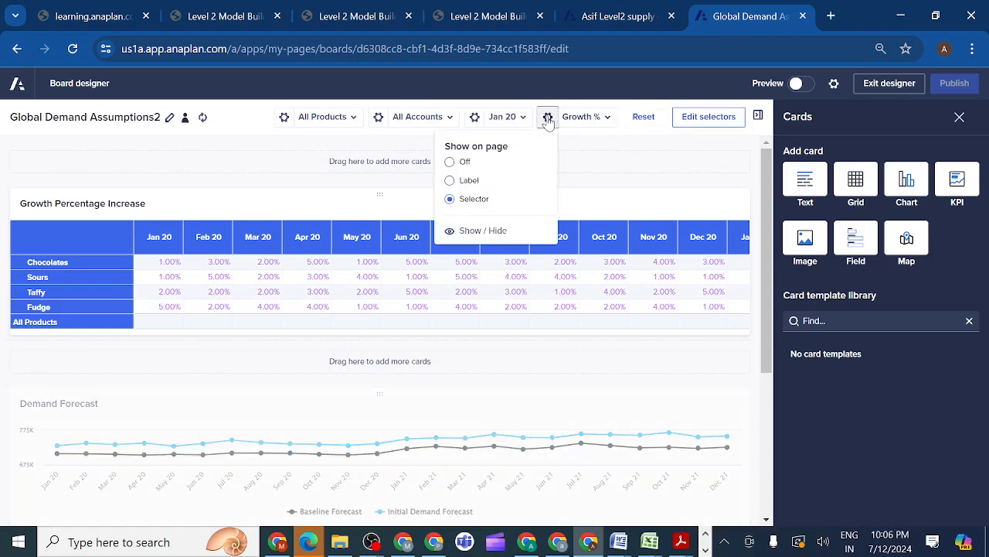
left_click(449, 182)
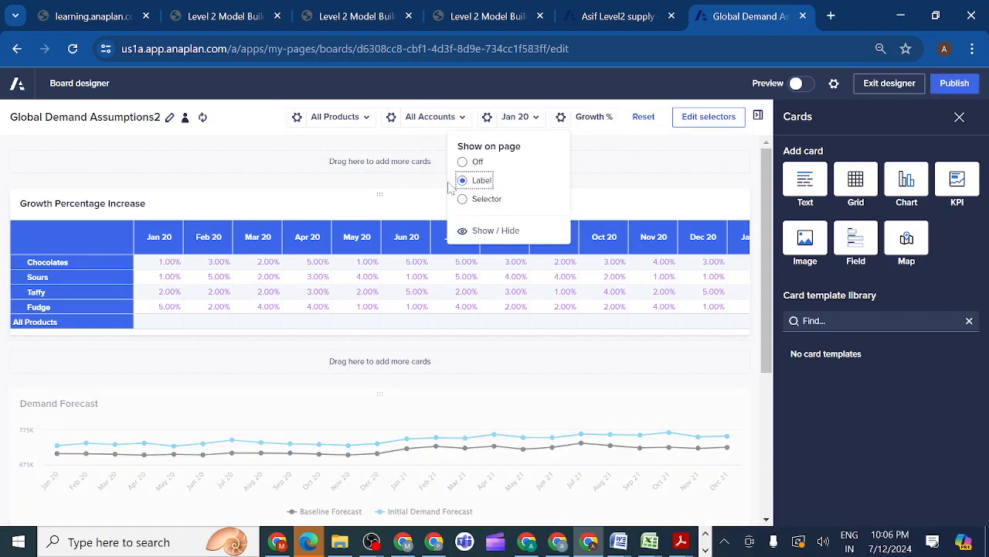
left_click(596, 168)
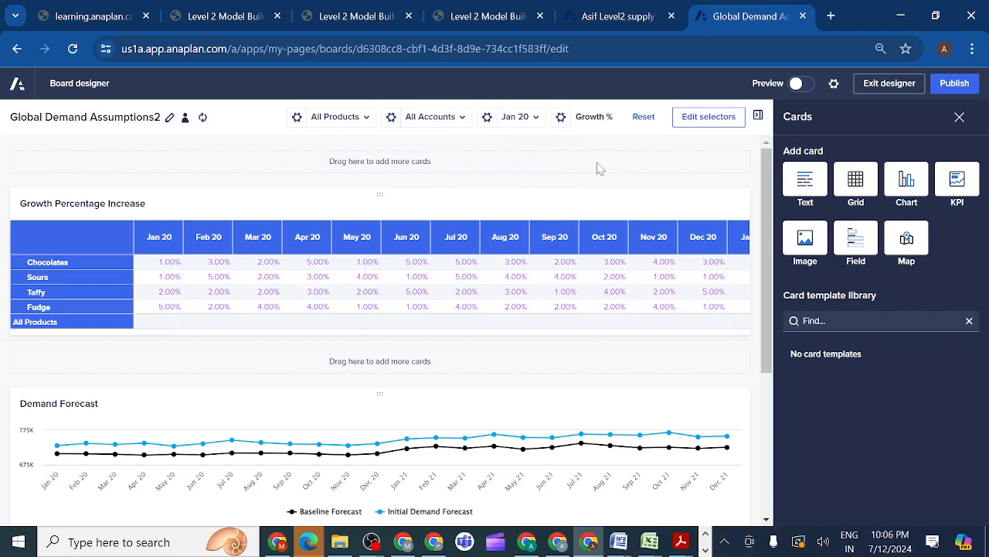
left_click(956, 91)
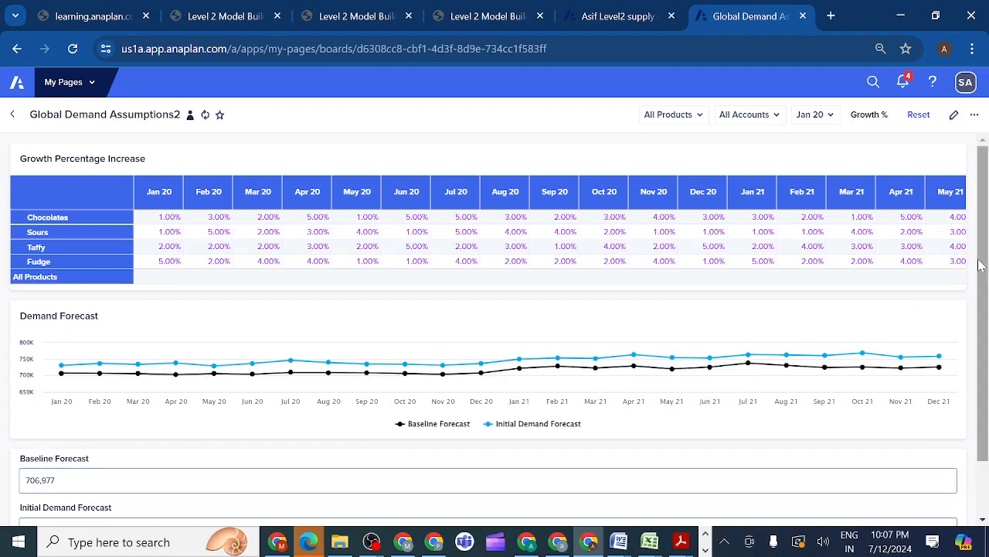
Filter the page to product Nutzo Bar_EN and review its demand chart and forecast fields
left_click_drag(980, 265, 986, 423)
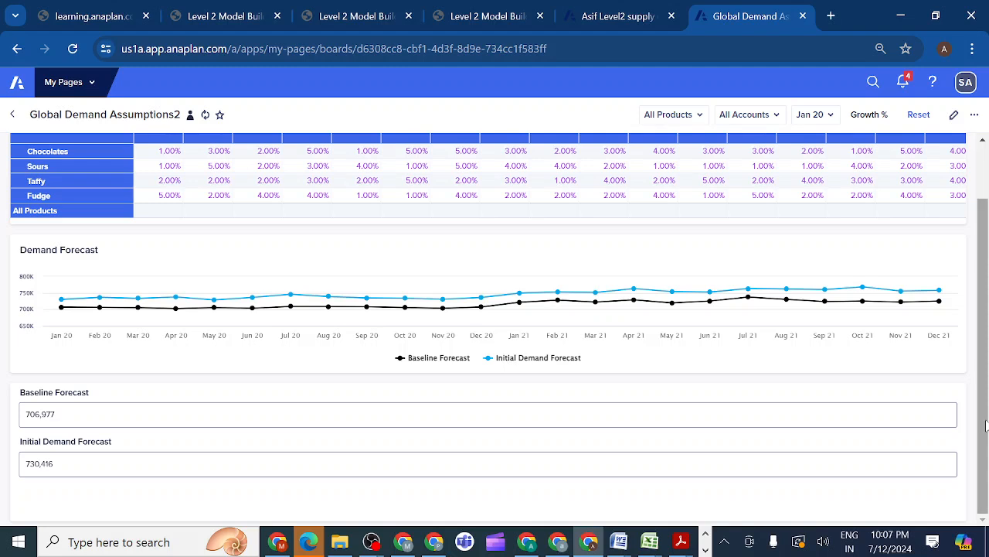
left_click(701, 117)
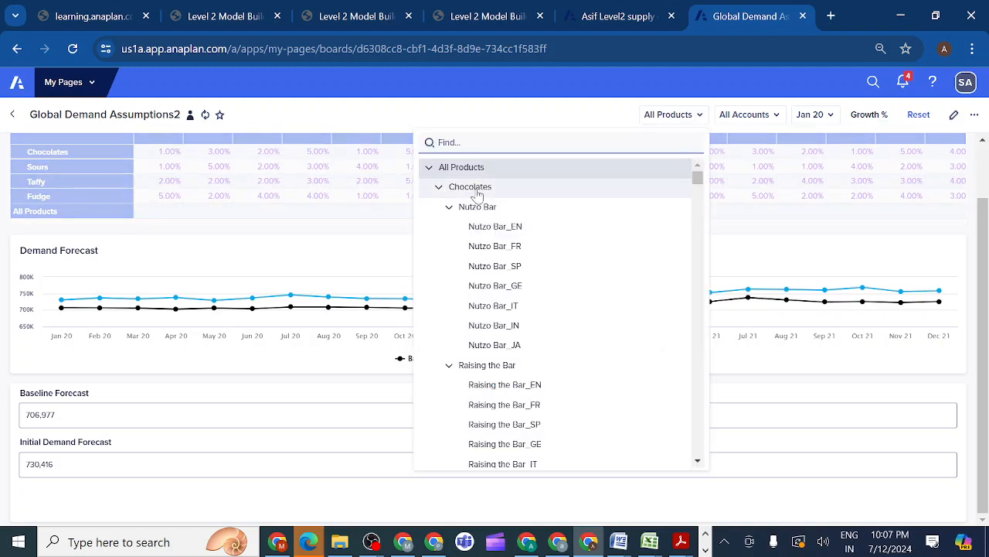
left_click(491, 228)
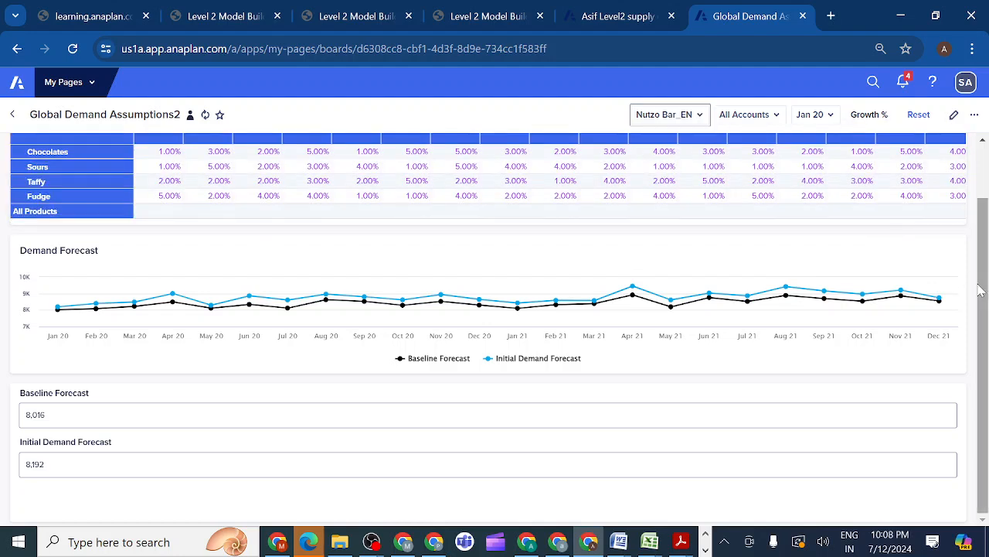
left_click_drag(981, 291, 988, 188)
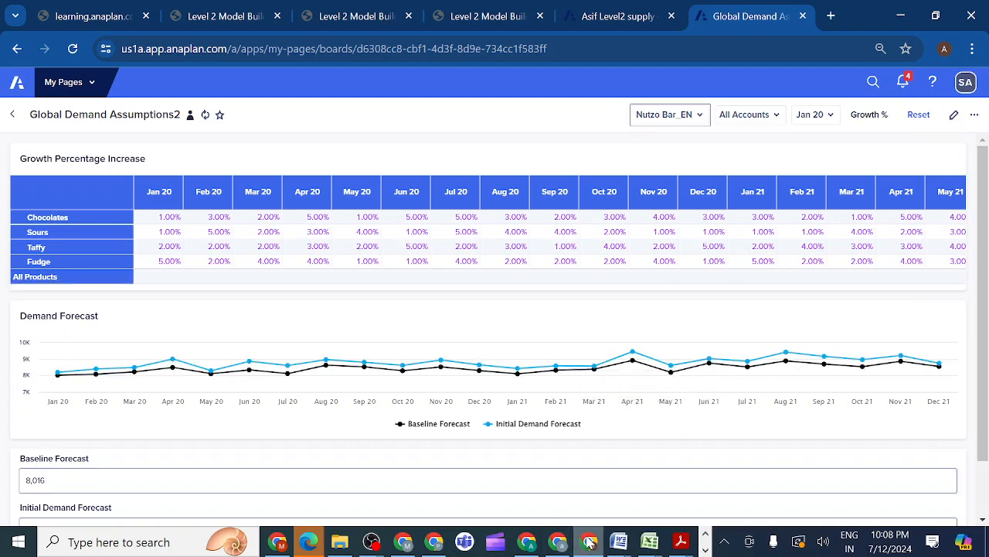
Switch to the Anaplan evening class meeting in Microsoft Teams and stop sharing the screen
mouse_move(589, 543)
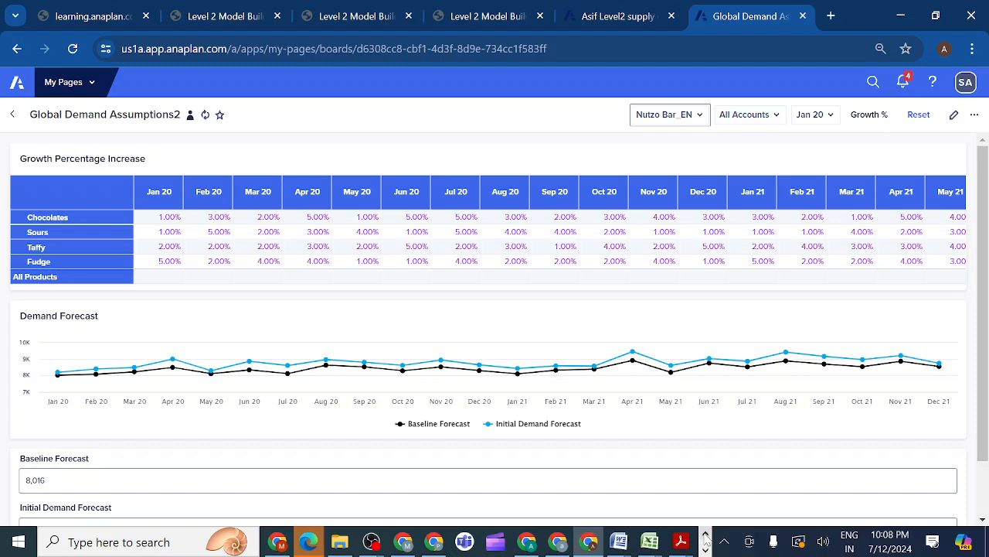
left_click(706, 533)
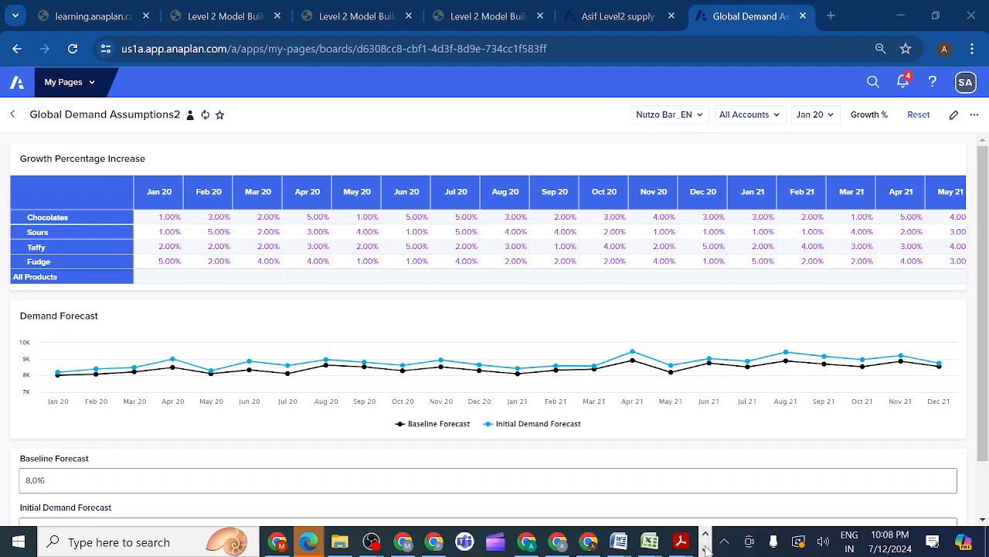
left_click(706, 549)
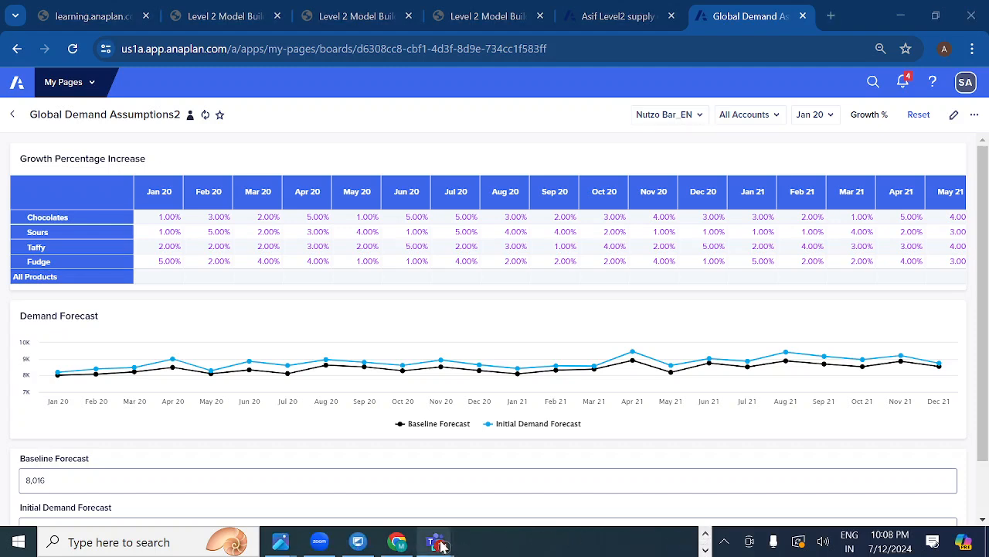
mouse_move(439, 546)
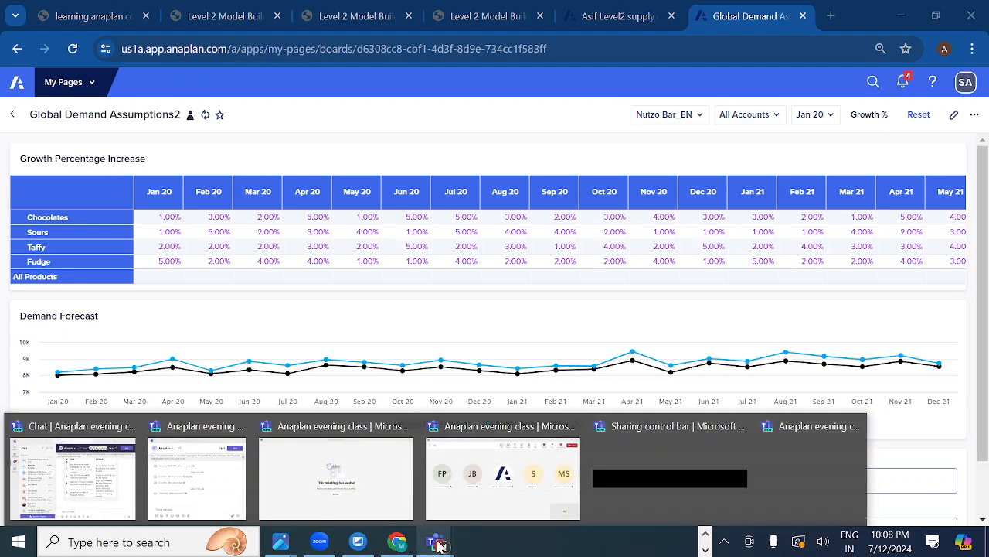
left_click(500, 504)
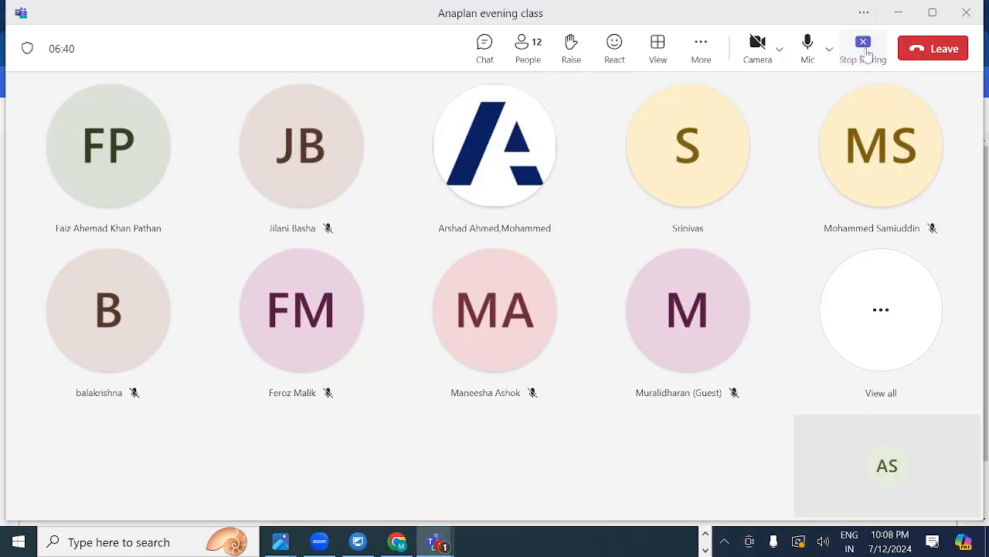
left_click(865, 49)
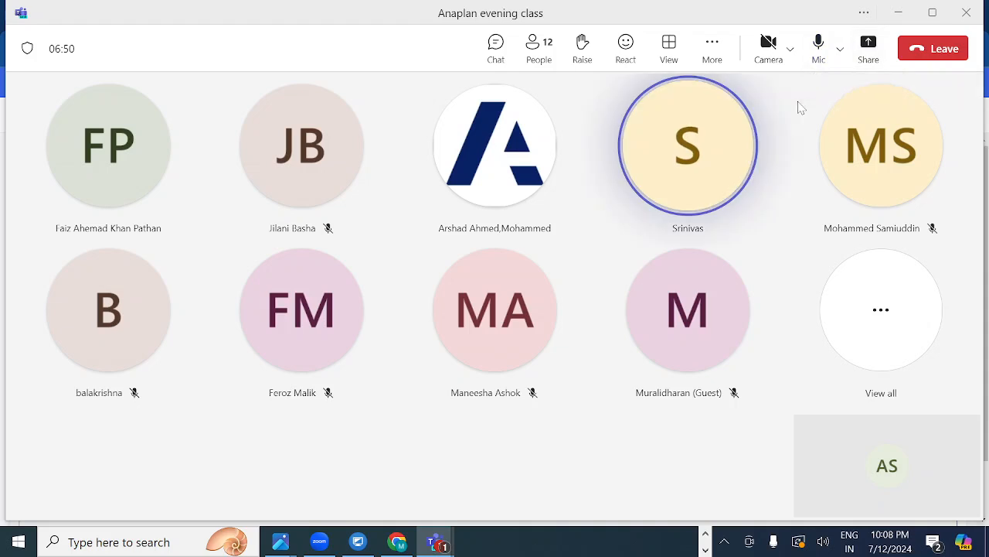
Switch to the OBS window that is running the display capture recording
left_click(706, 535)
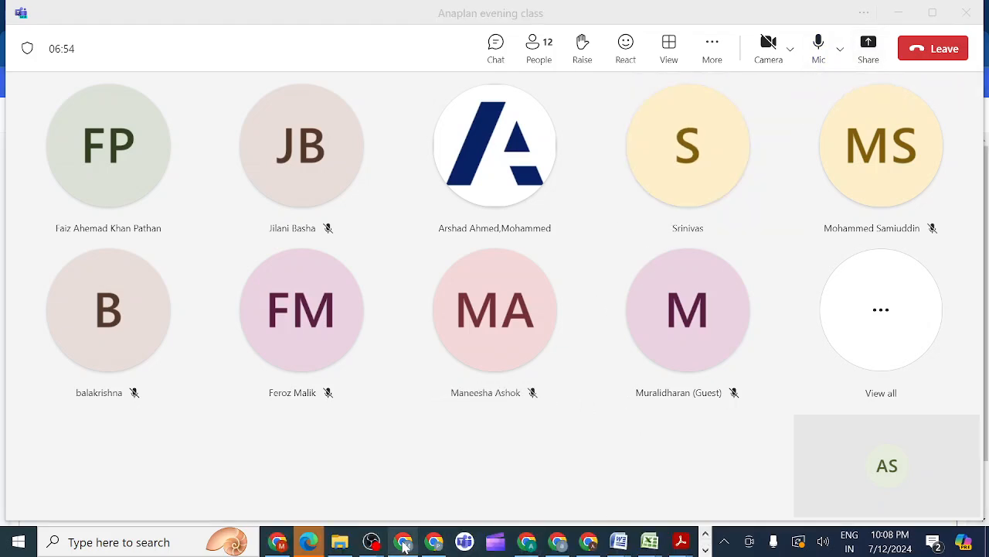
mouse_move(377, 544)
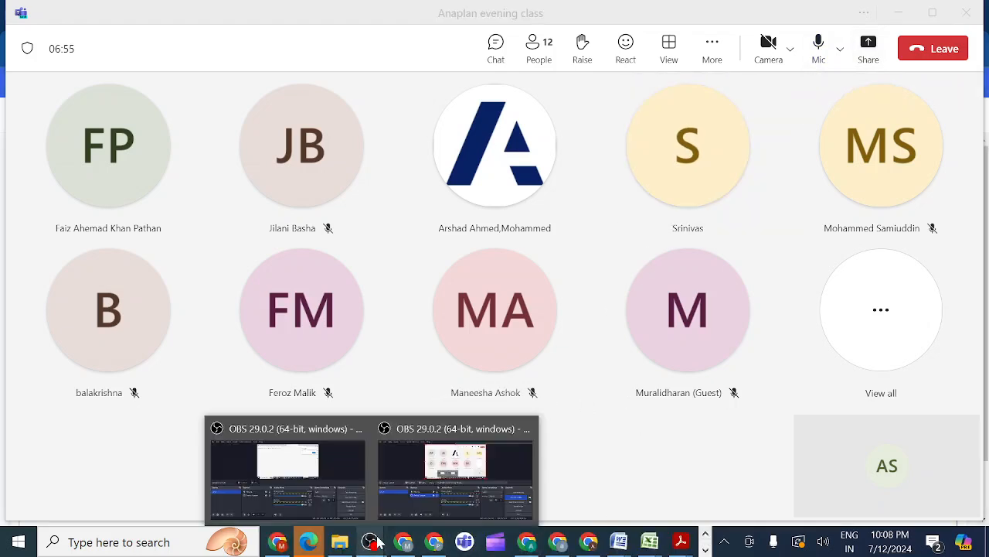
left_click(404, 451)
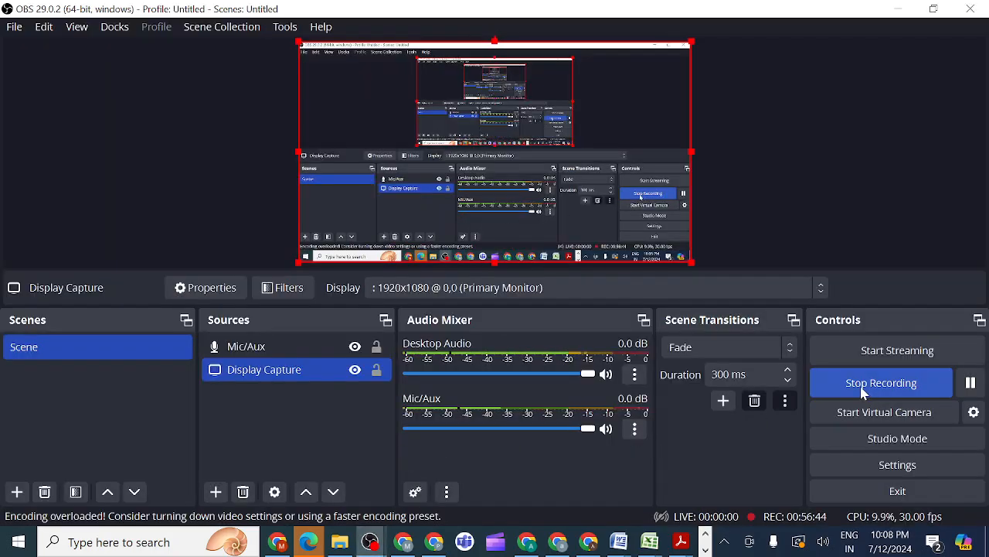